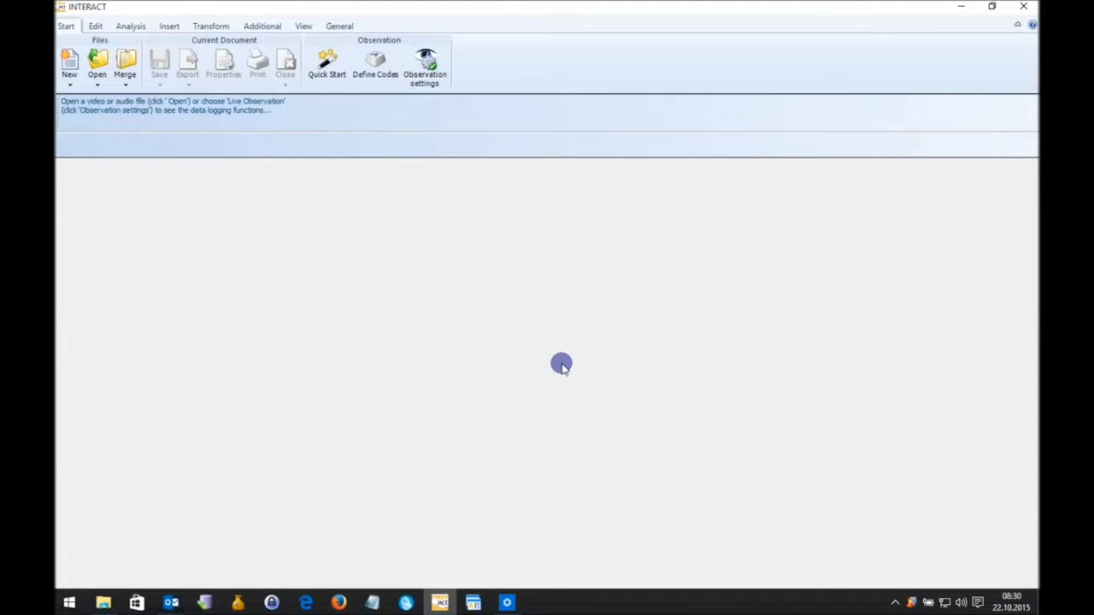
Open the Data View window for working with sensor data.
left_click(268, 26)
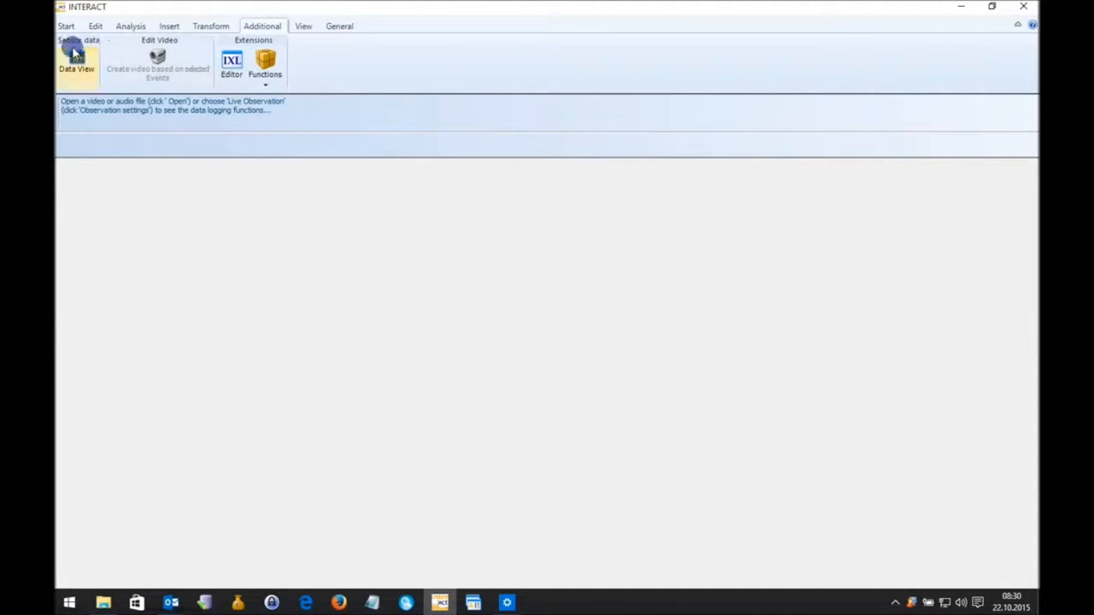
left_click(78, 78)
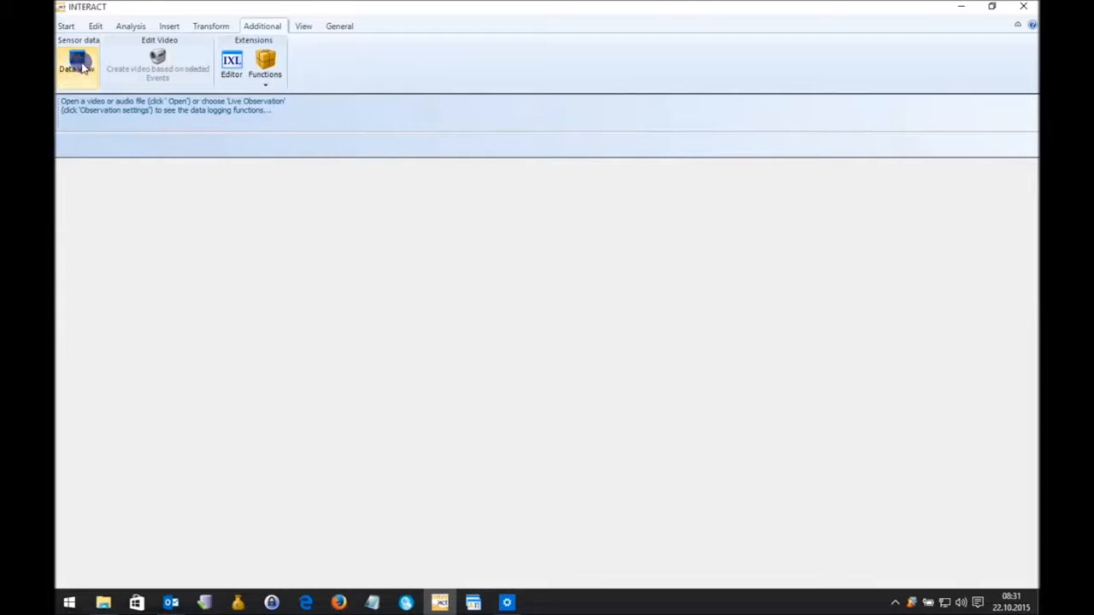
left_click(259, 26)
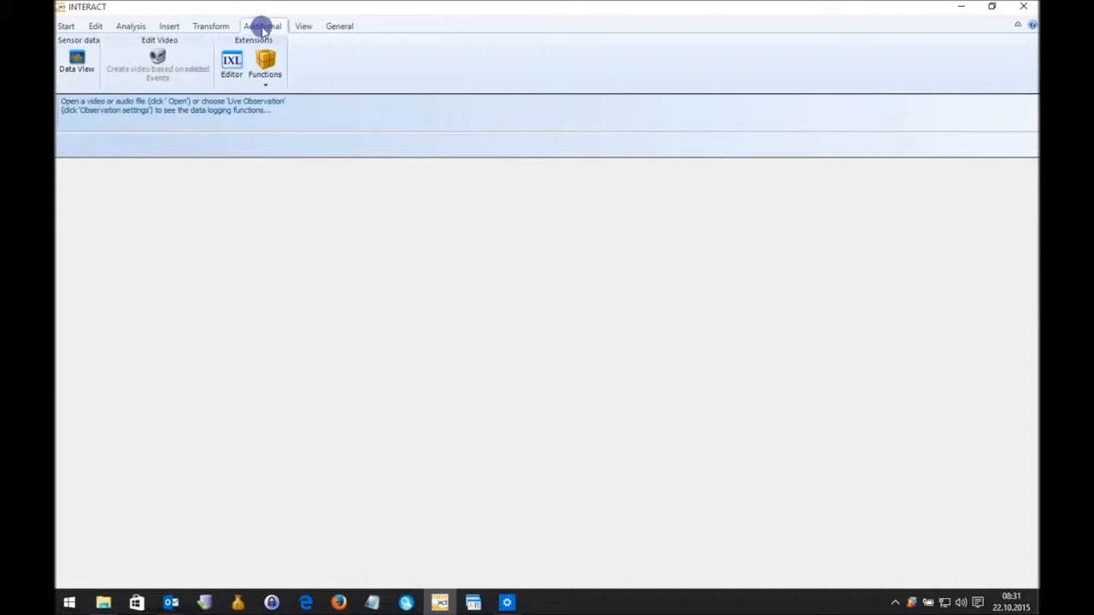
left_click(77, 64)
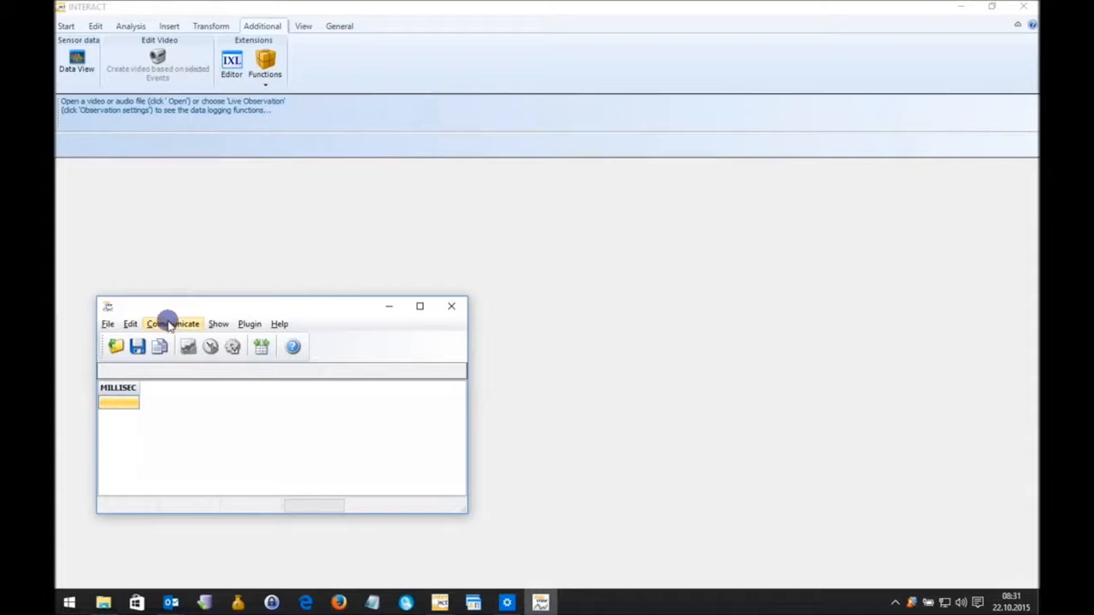
Browse for a file to open in Data View and examine the column layout of BioData.txt in the text Editor.
left_click(114, 348)
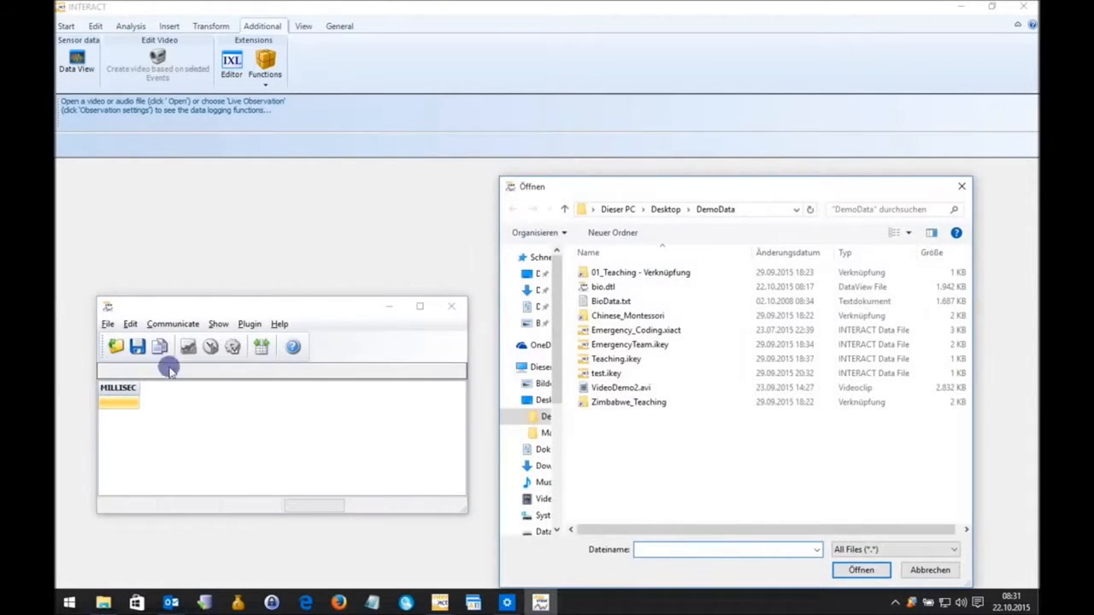
right_click(607, 304)
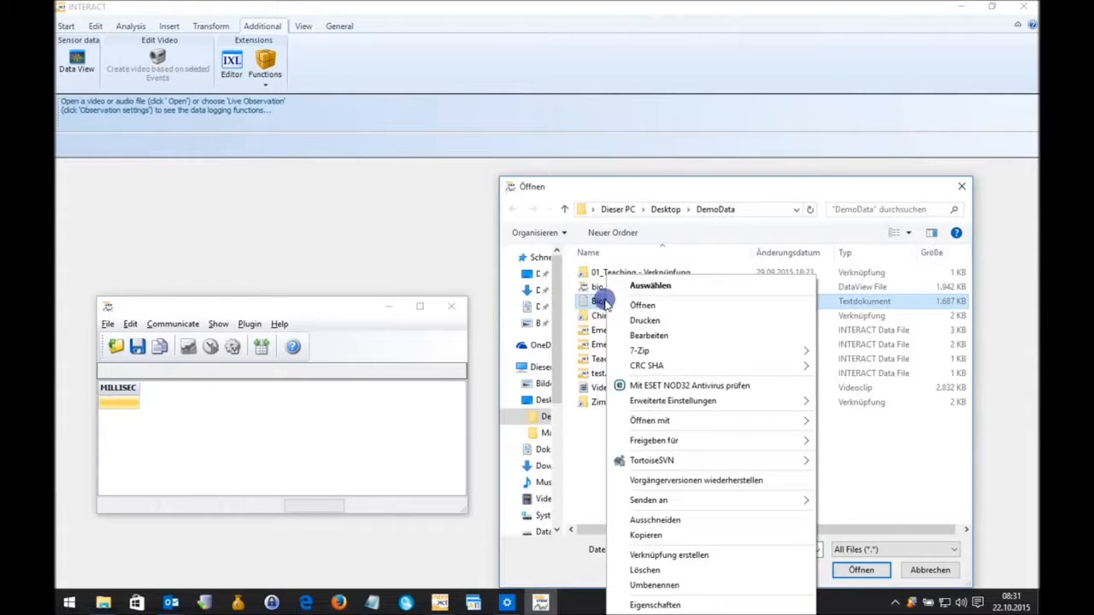
mouse_move(657, 424)
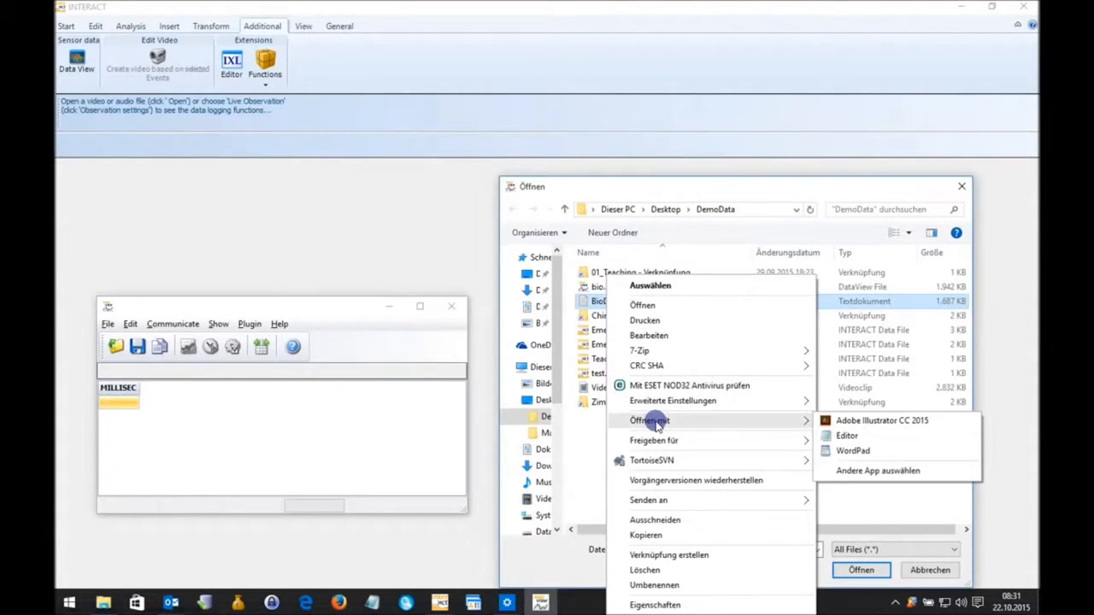
left_click(854, 436)
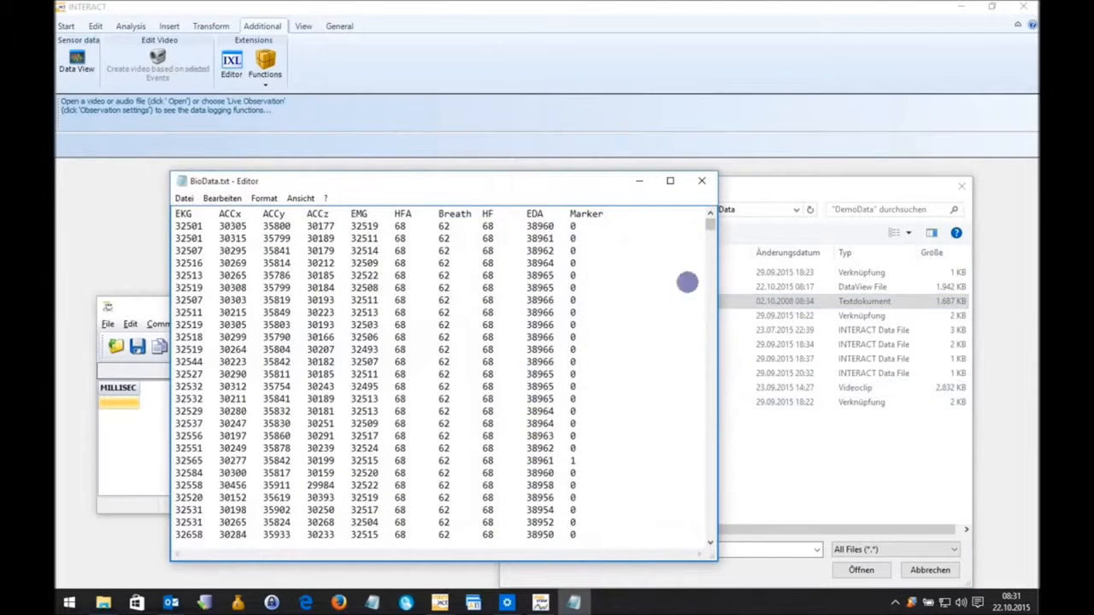
left_click_drag(590, 182, 620, 155)
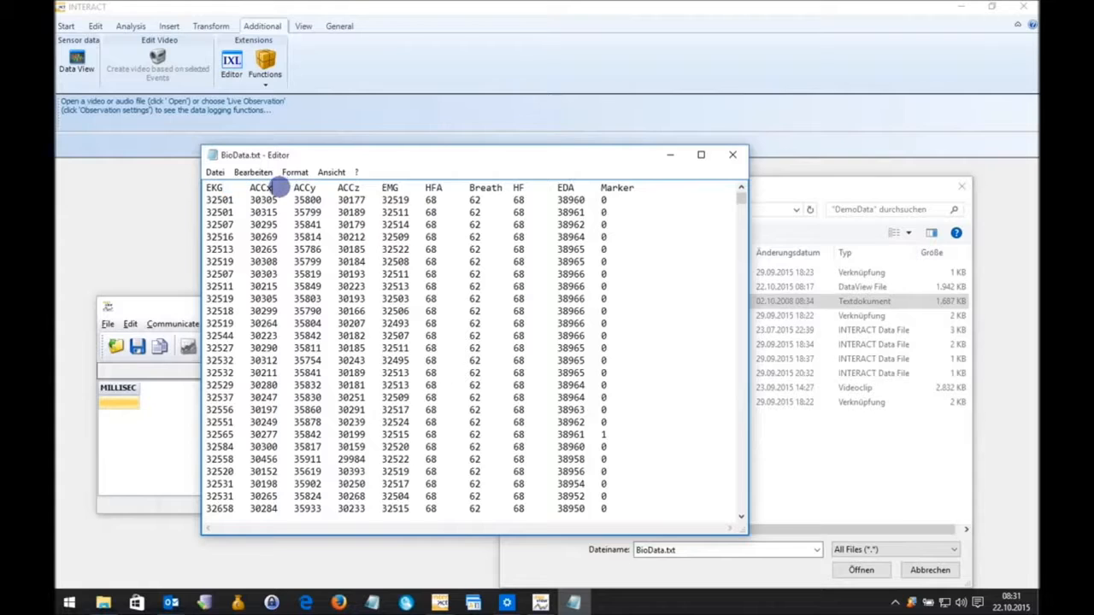
left_click_drag(299, 199, 440, 224)
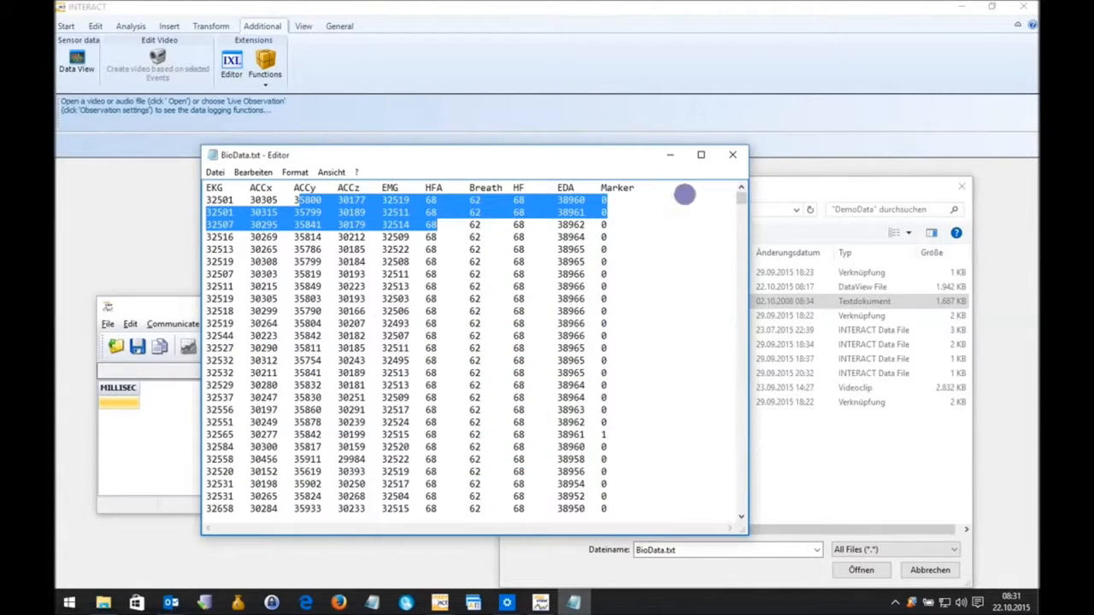
left_click(732, 155)
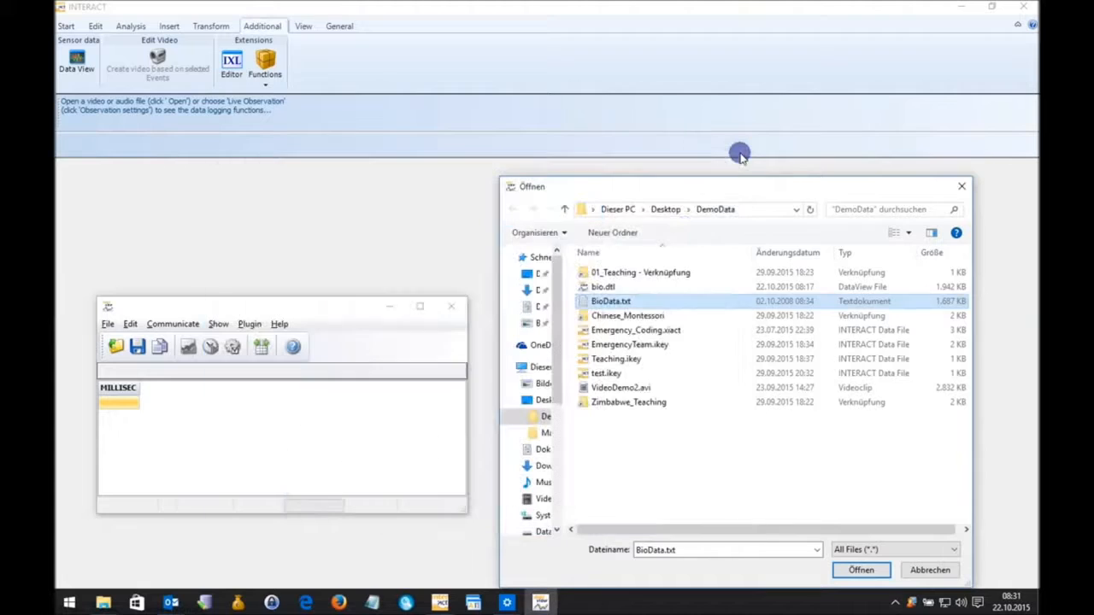
Start importing BioData.txt without a template, beginning at line 1 with the first line as column headers.
double_click(611, 302)
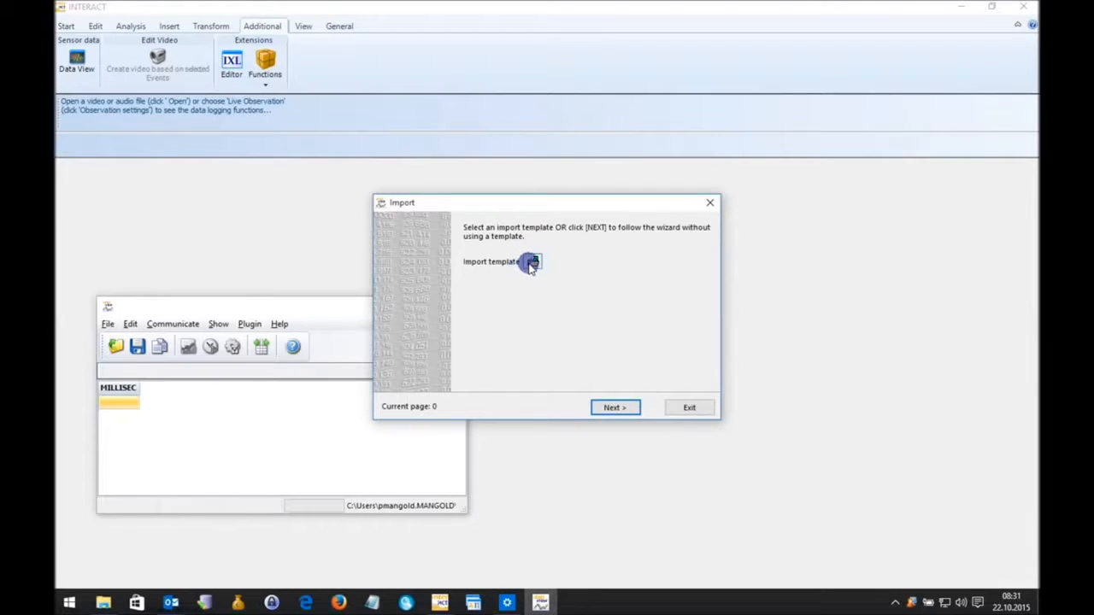
left_click(615, 408)
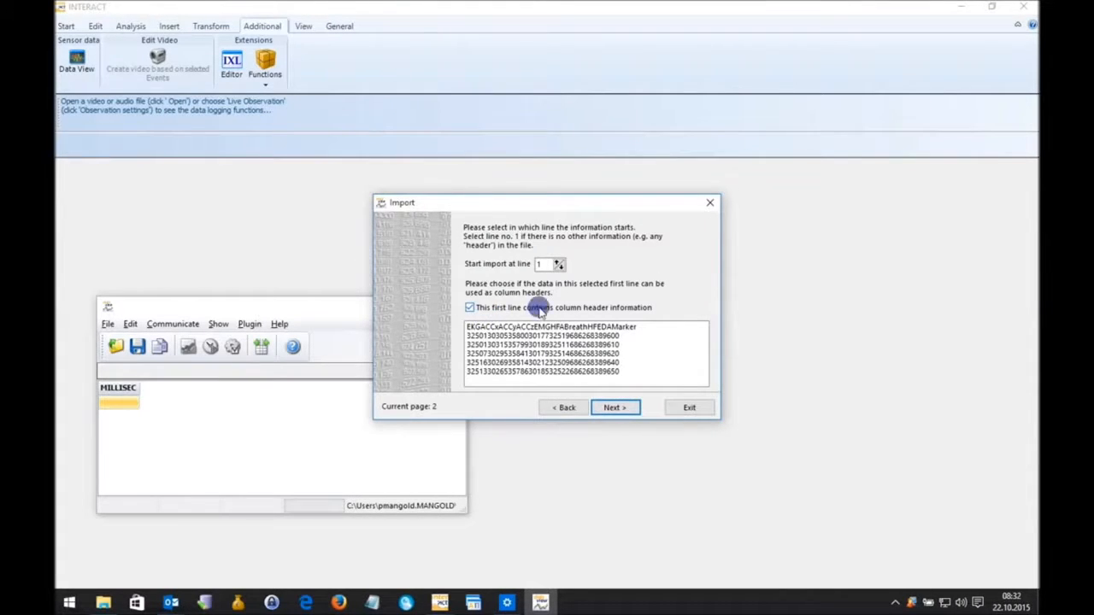
left_click(489, 329)
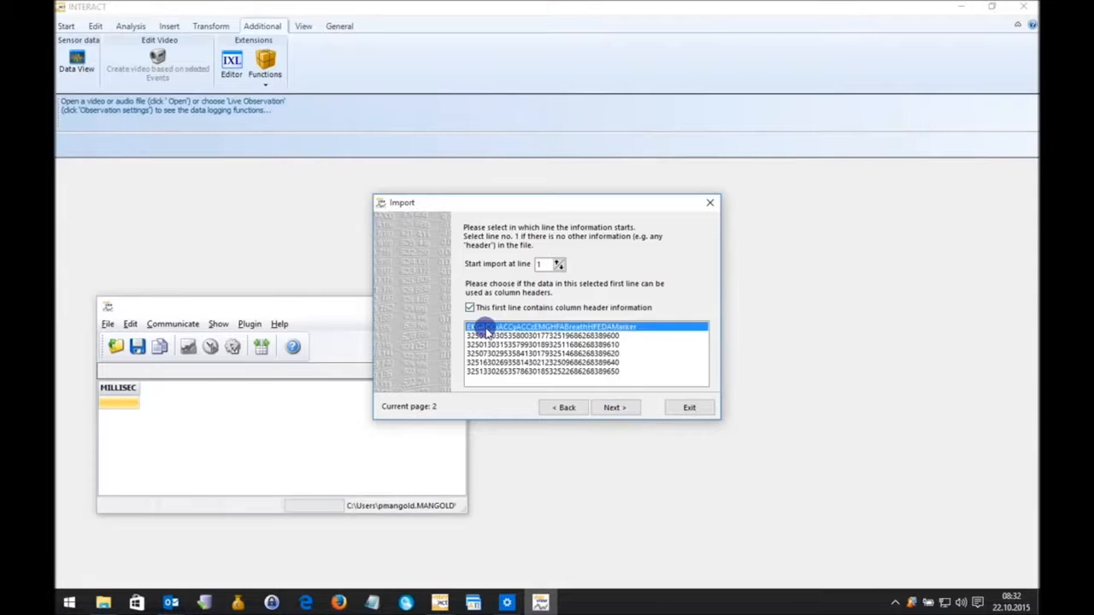
left_click(617, 408)
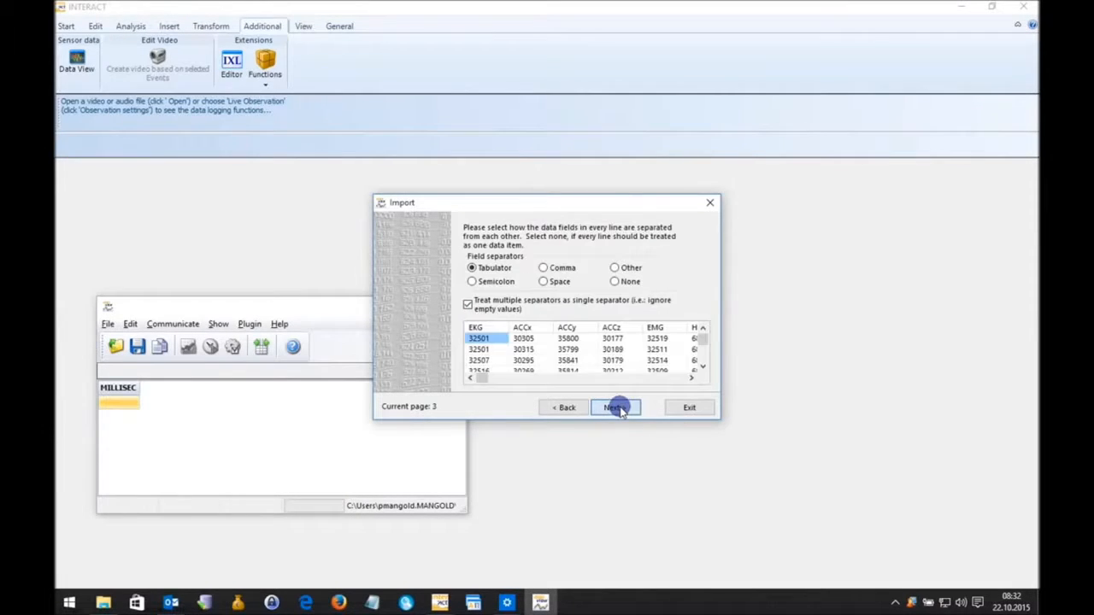
Use Tabulator as the field separator and leave the file marked as having no time information.
left_click(546, 281)
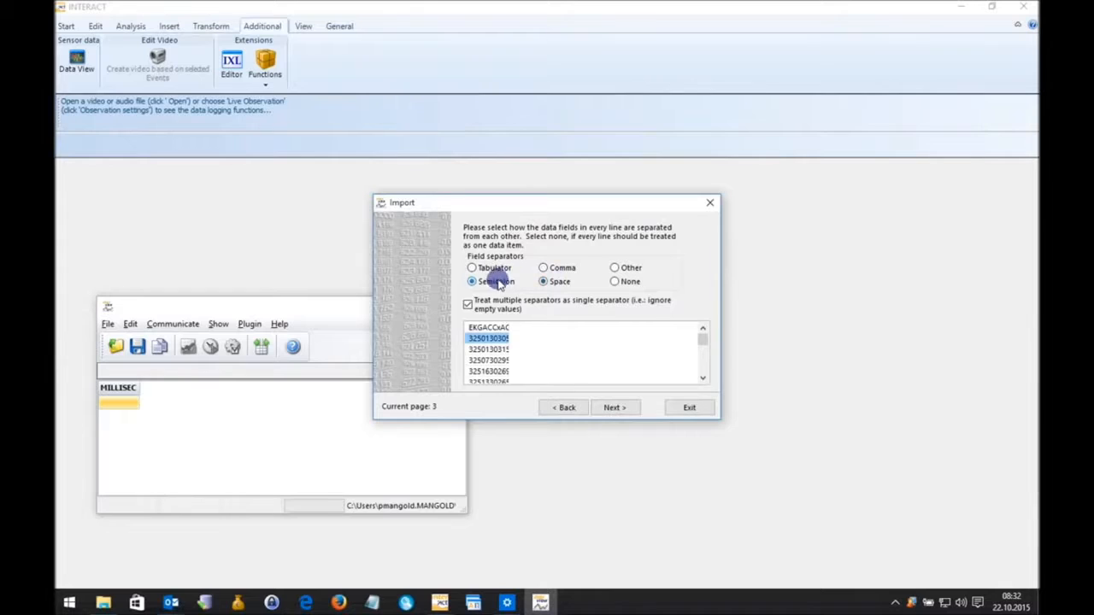
left_click(494, 269)
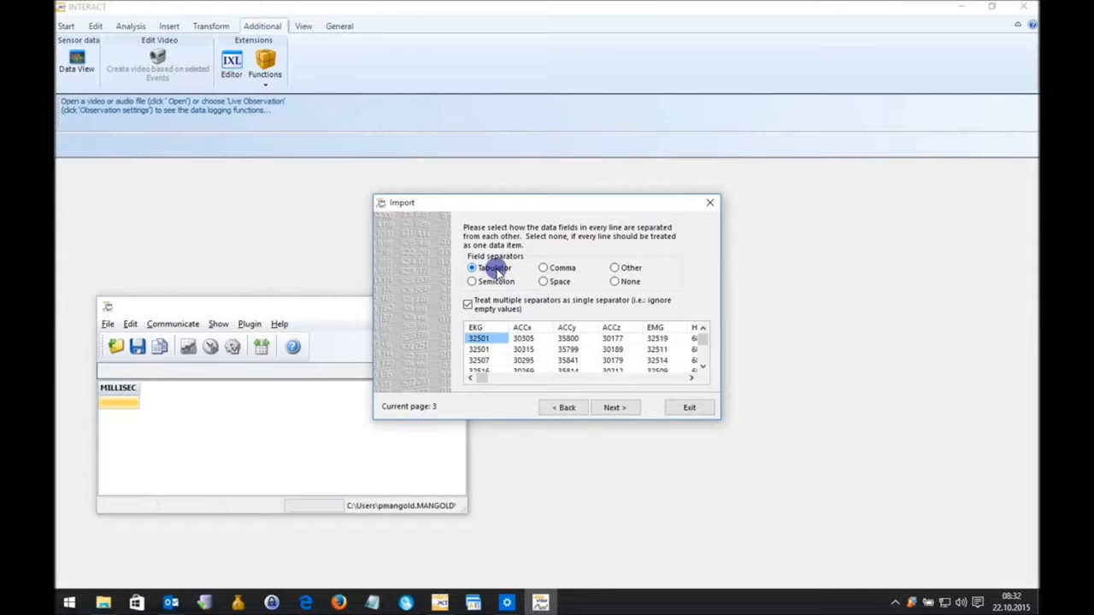
left_click(616, 407)
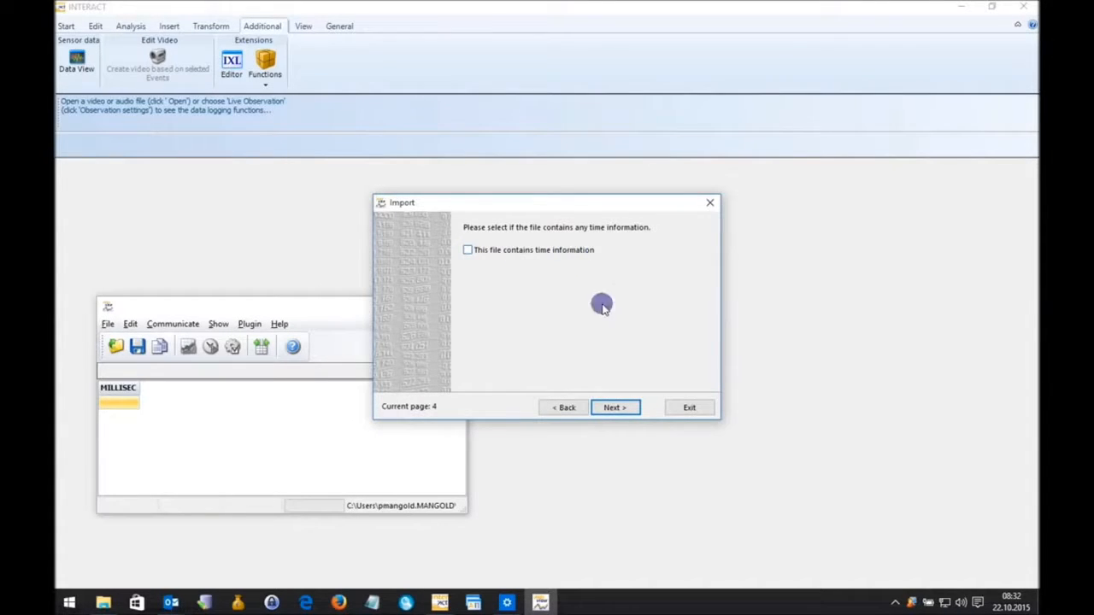
left_click(616, 408)
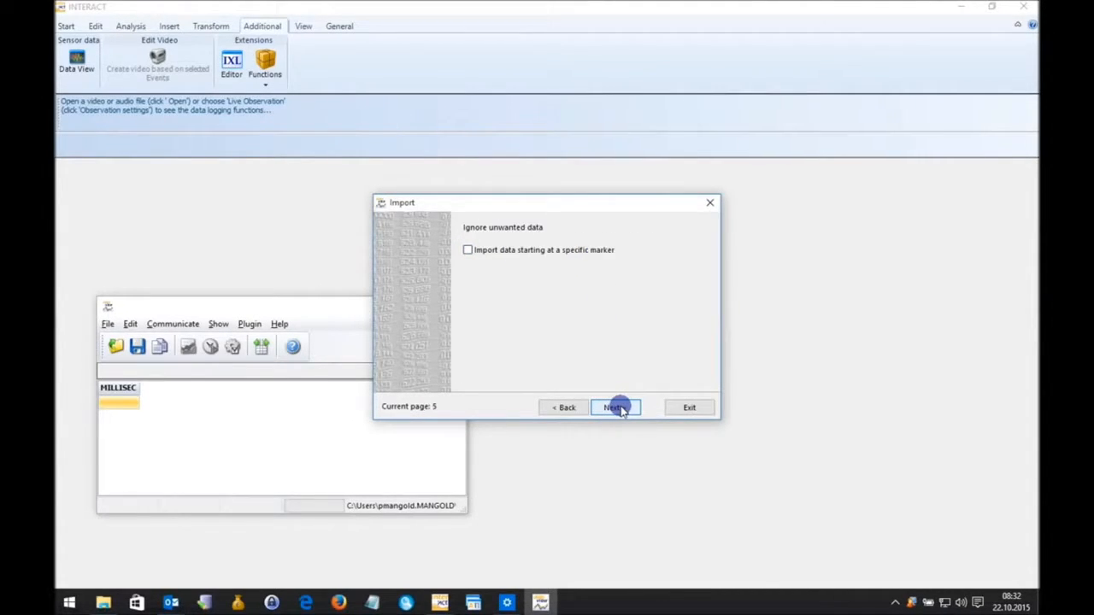
Set the import to start at a specific marker, using the Marker column with marker value 1.
left_click(467, 251)
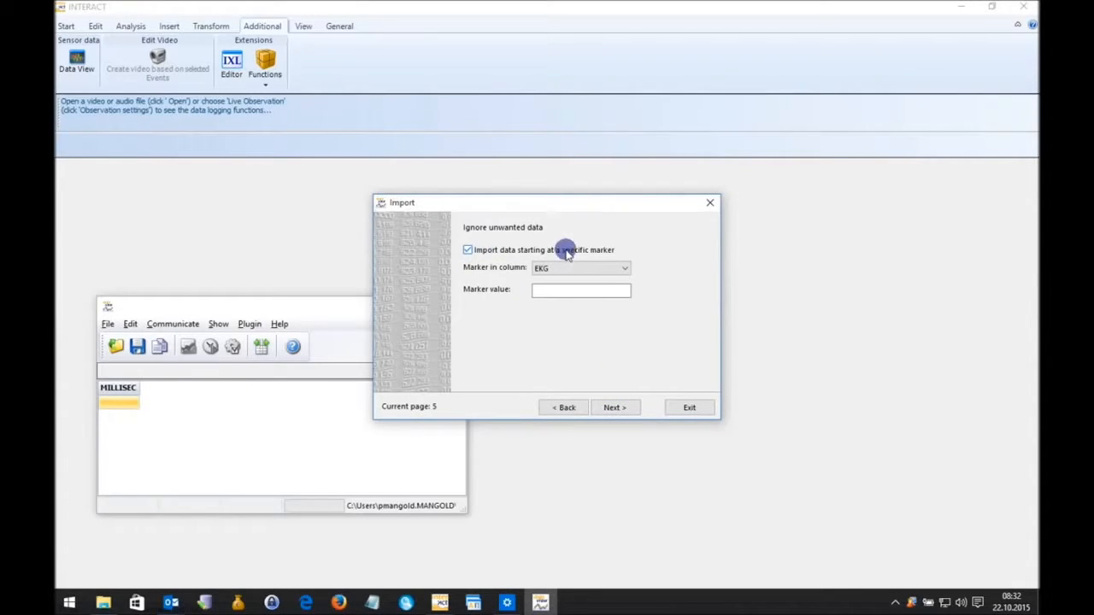
left_click(625, 269)
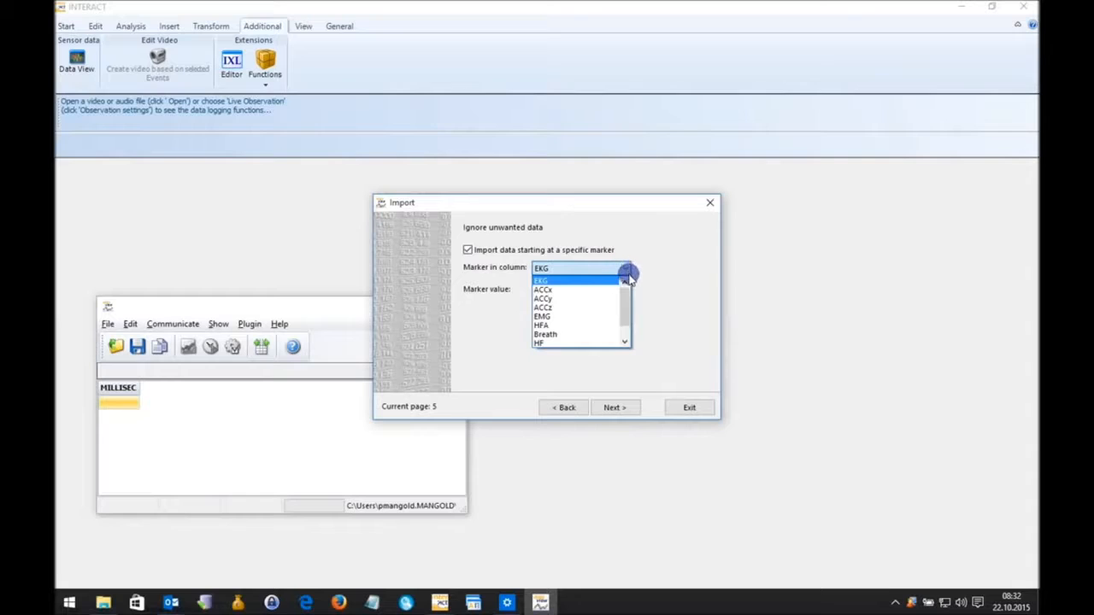
left_click_drag(627, 296, 626, 315)
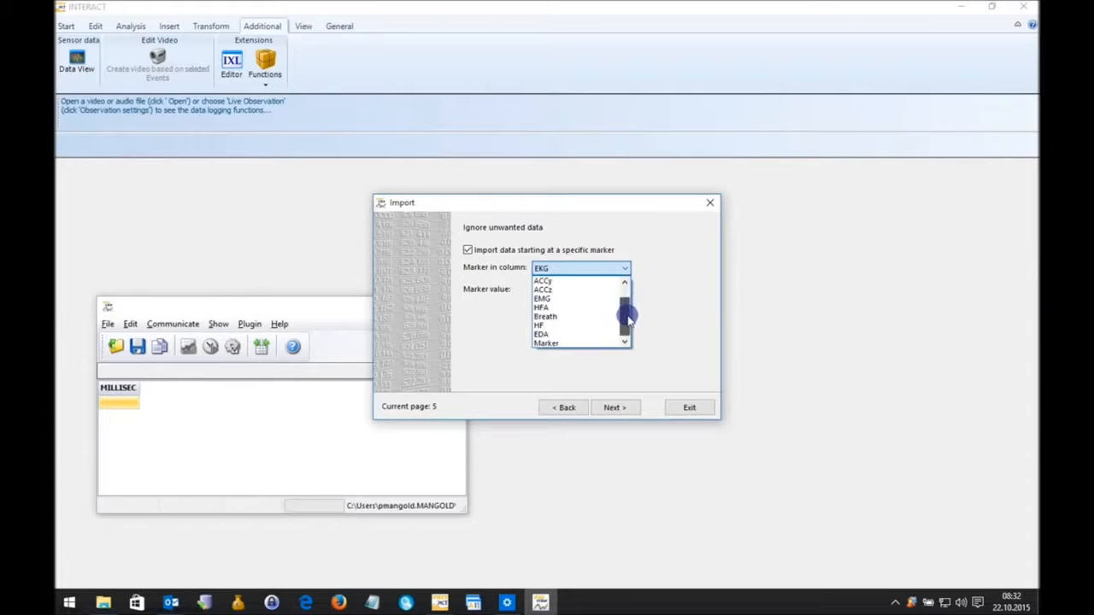
left_click(555, 344)
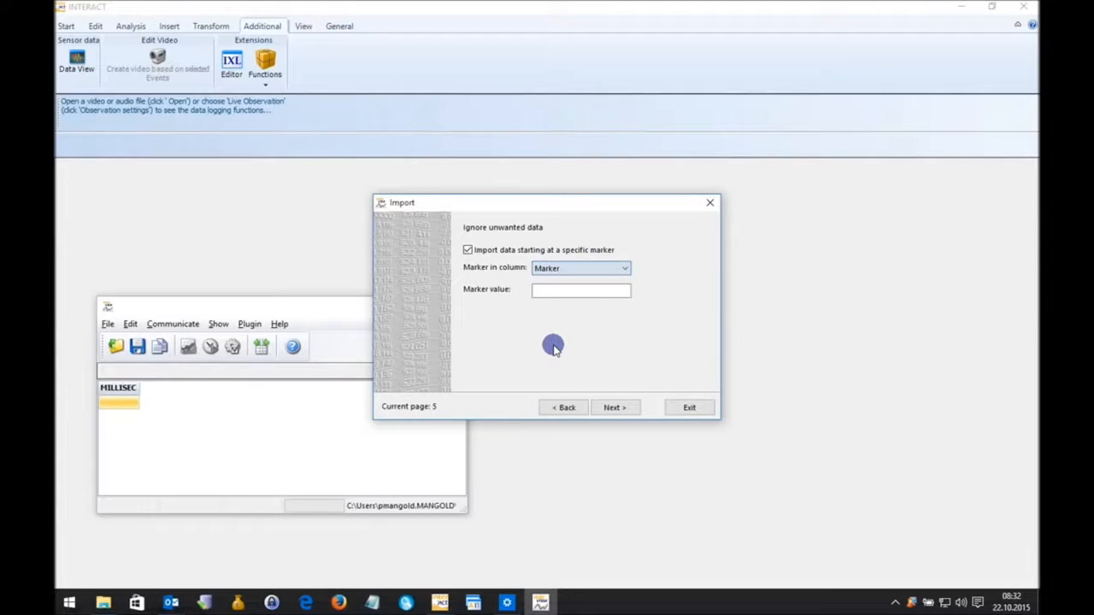
left_click(554, 291)
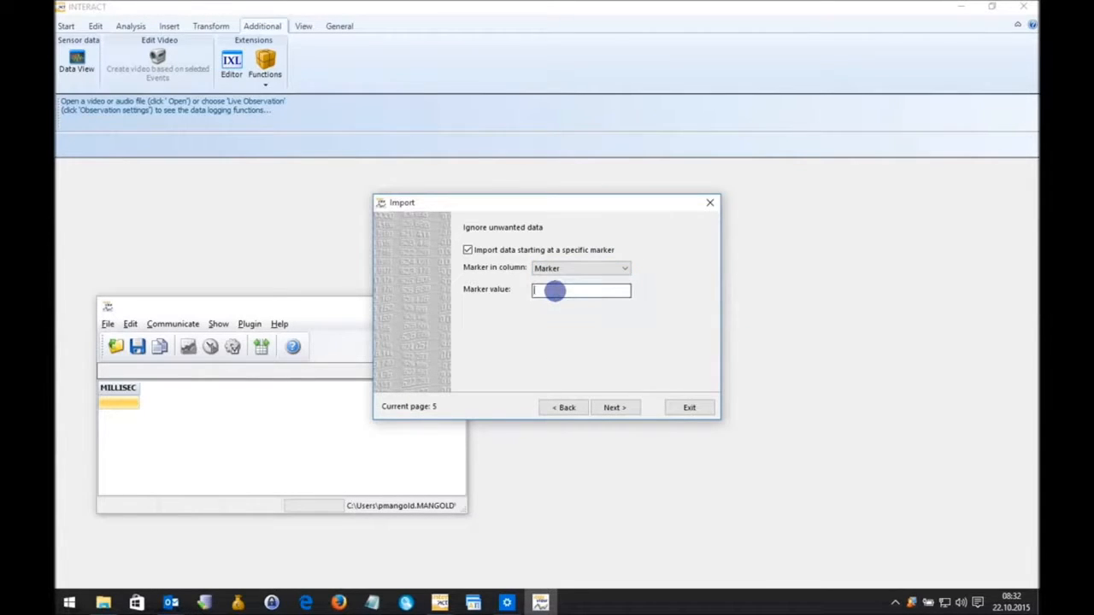
type("1")
double_click(543, 289)
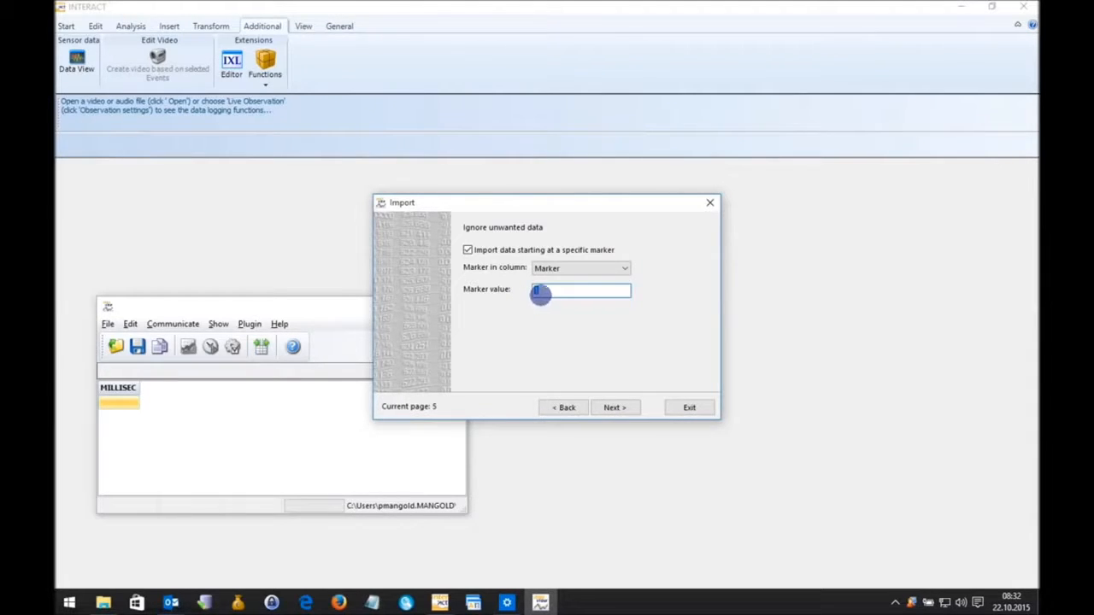
left_click(616, 408)
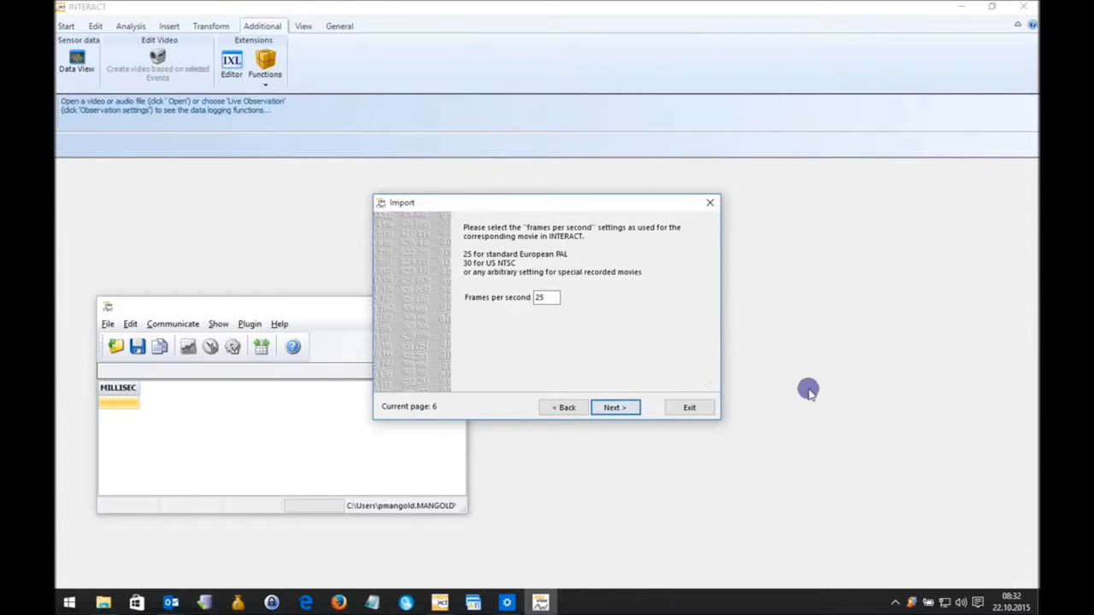
Accept 25 frames per second as the setting for the corresponding movie.
double_click(547, 296)
left_click_drag(547, 296, 523, 296)
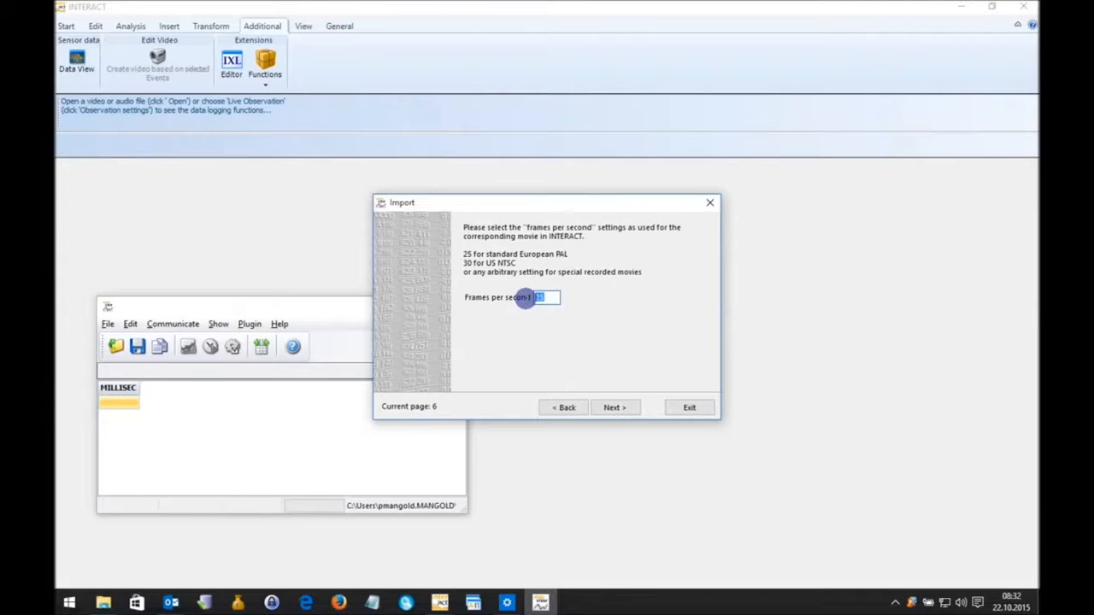
left_click(615, 408)
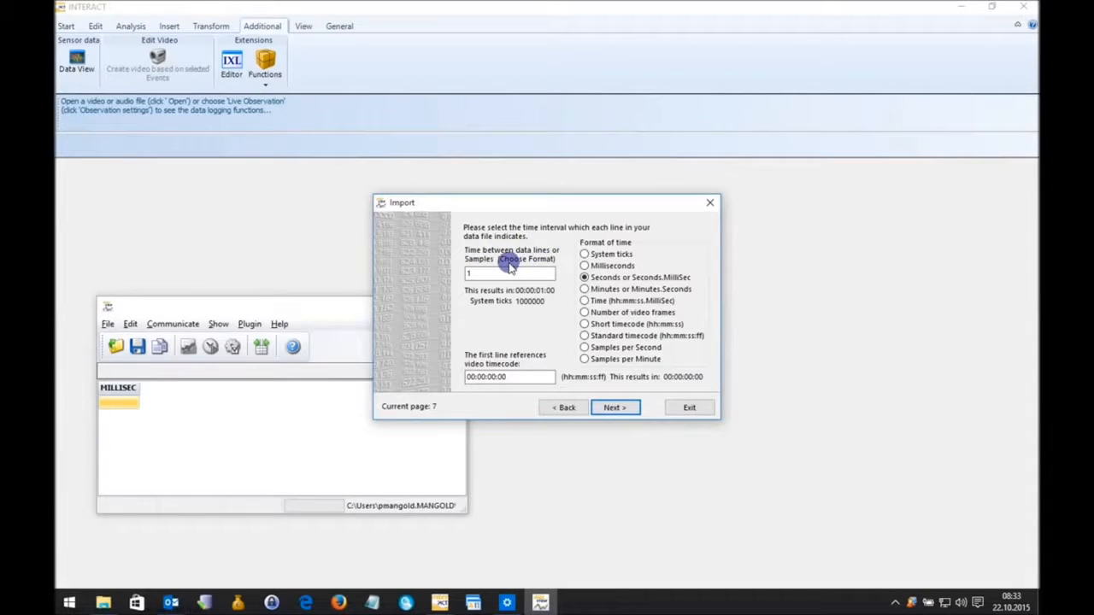
left_click(602, 267)
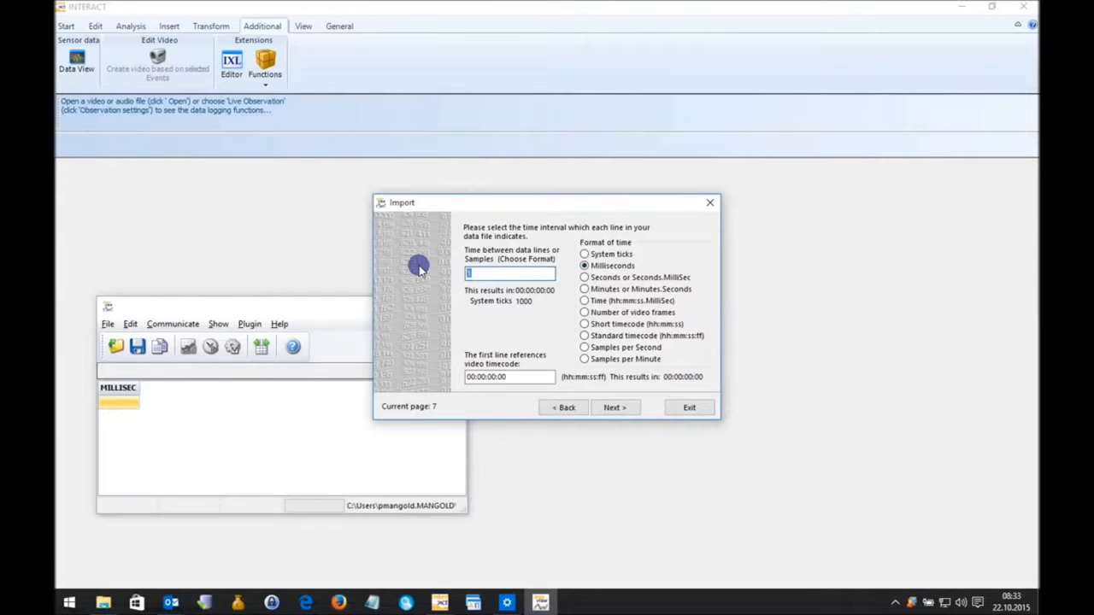
type("1")
key("BackSpace")
key("BackSpace")
key("BackSpace")
Define the time interval of the data lines as 25 samples per second.
left_click(615, 347)
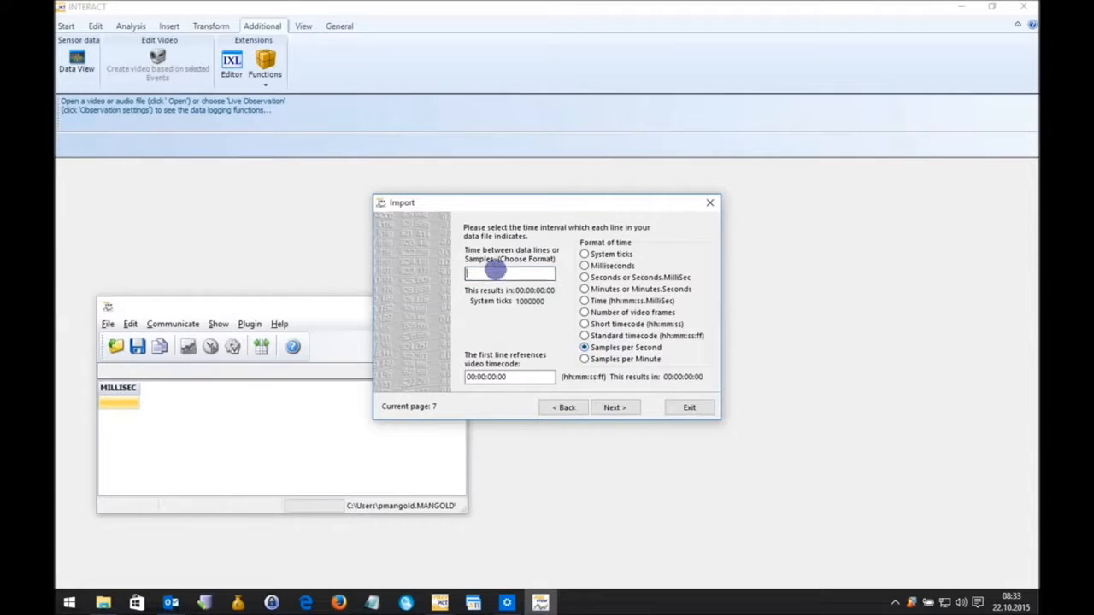
left_click(478, 272)
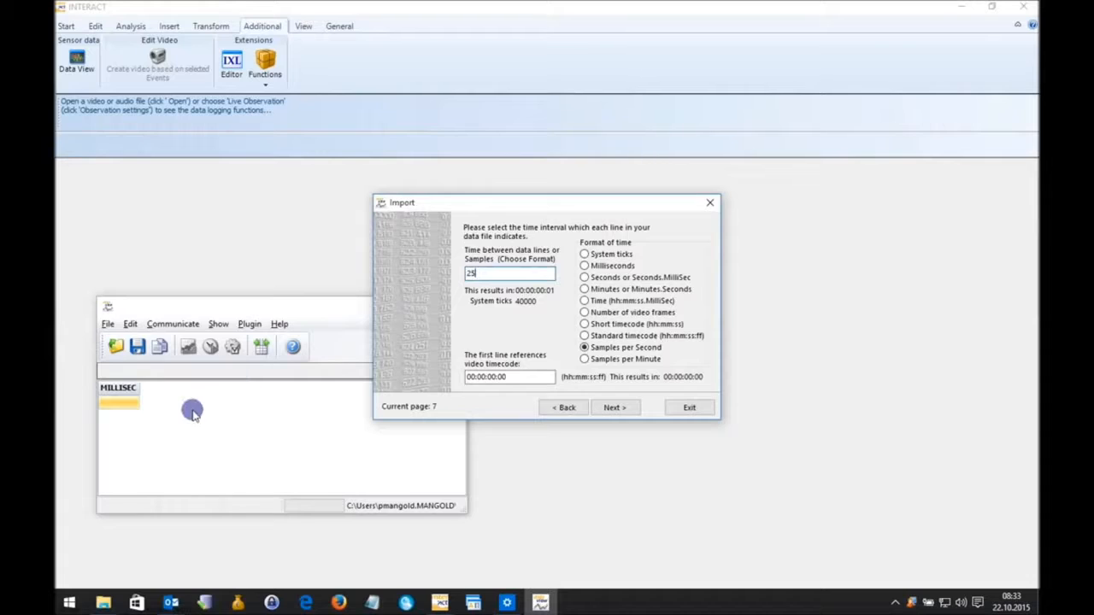
left_click(617, 408)
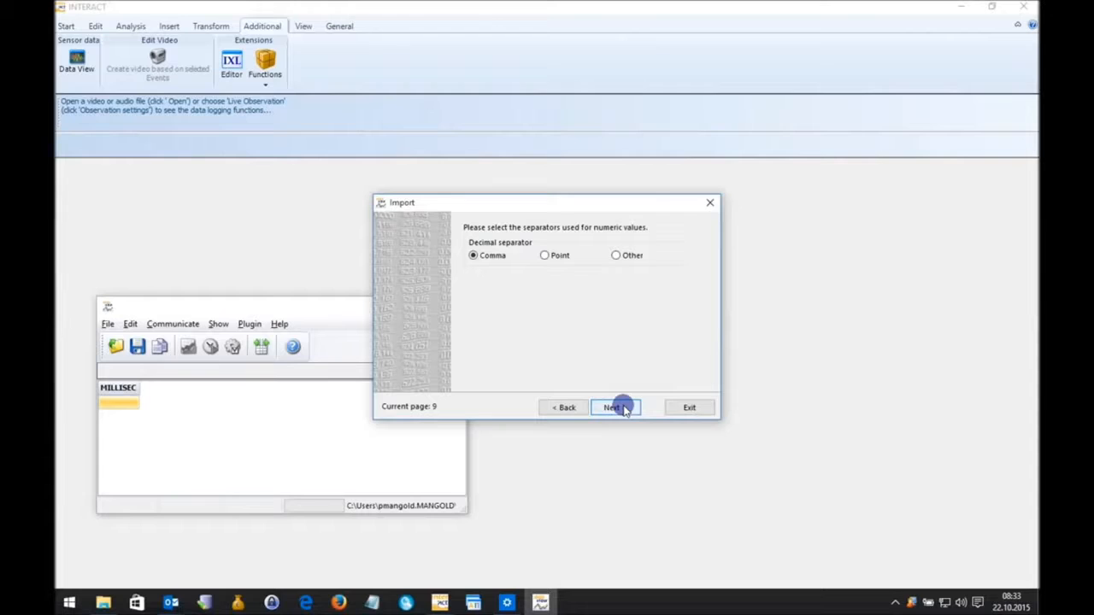
Choose Point as the decimal separator and advance to the final page of the import wizard.
left_click(555, 254)
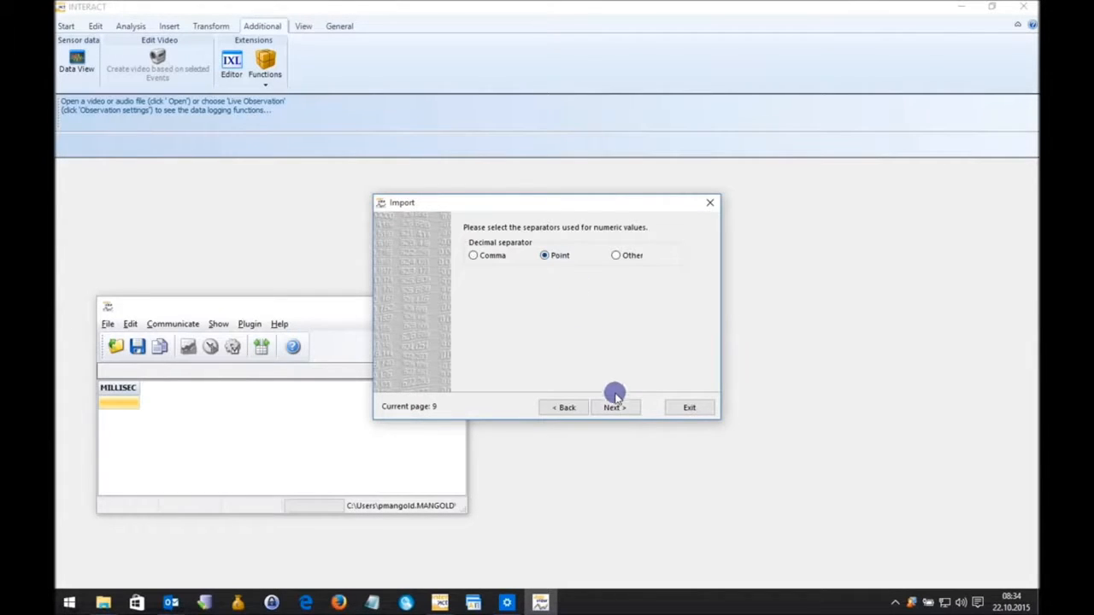
left_click(613, 408)
left_click(615, 407)
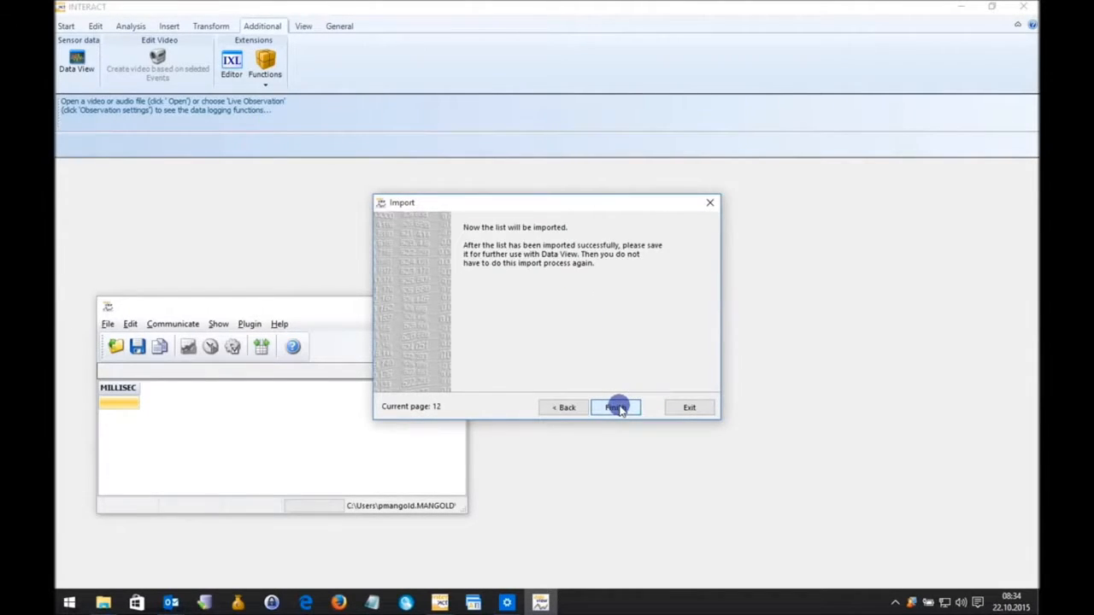
Finish the import and assign the ACCx, ACCy and ACCz variables to chart window 2 in the project settings.
left_click(617, 408)
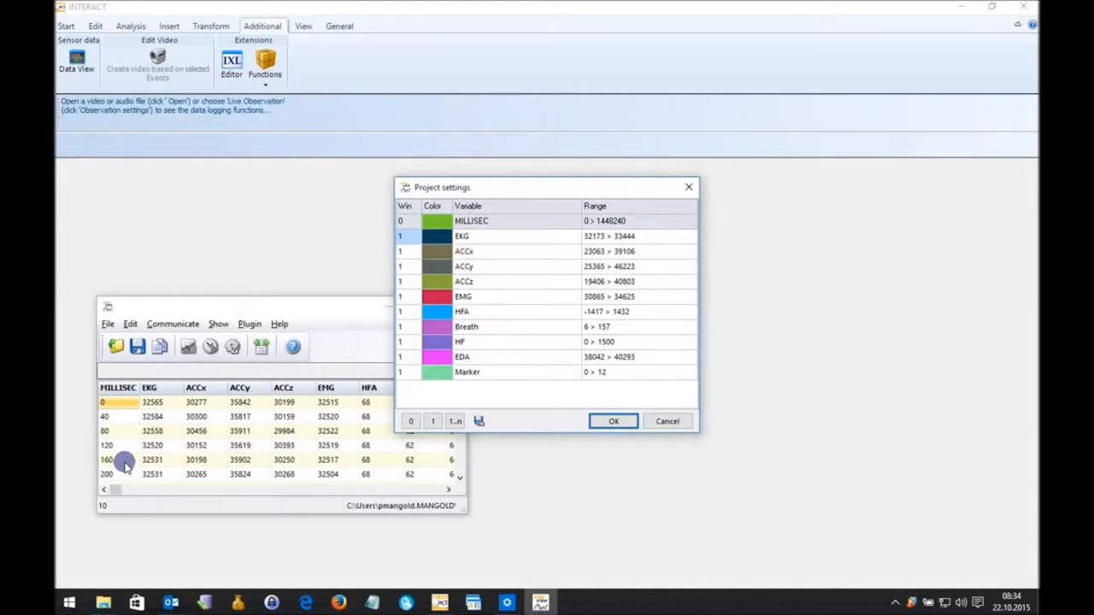
left_click_drag(472, 188, 552, 199)
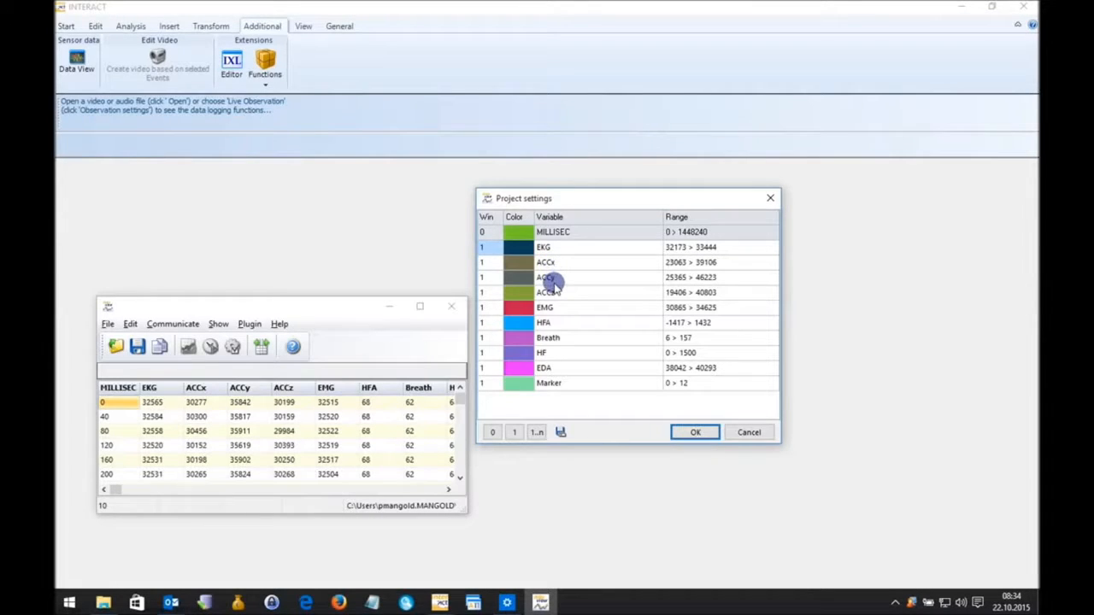
left_click(496, 263)
type("2")
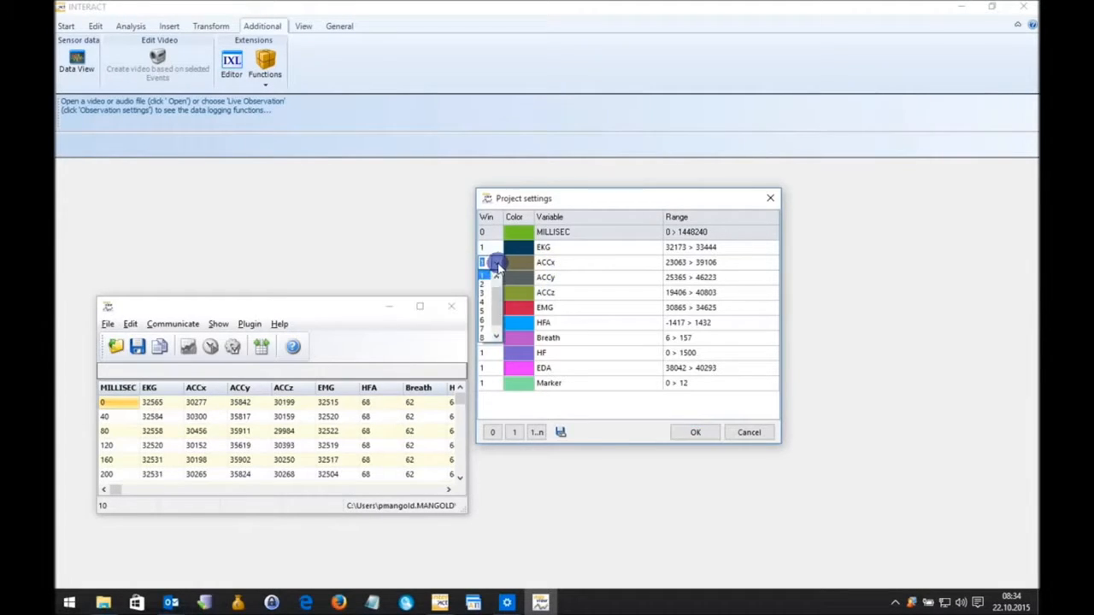
left_click(492, 279)
left_click(495, 279)
left_click(485, 299)
left_click(493, 292)
left_click(496, 293)
left_click(486, 309)
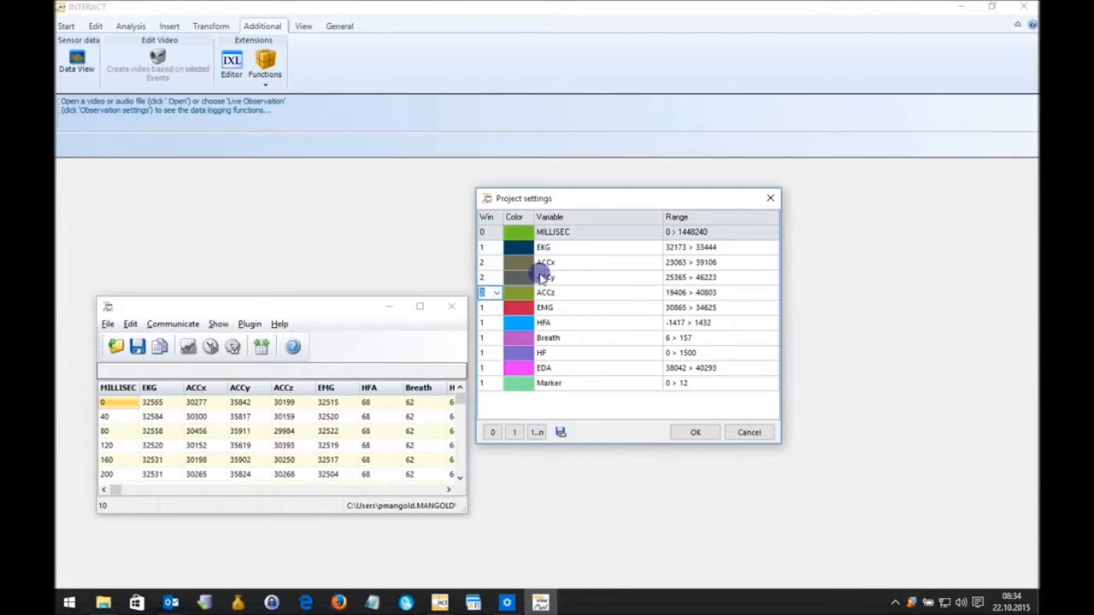
Assign the EMG variable to chart window 3 and the HFA variable to window 0.
left_click(492, 308)
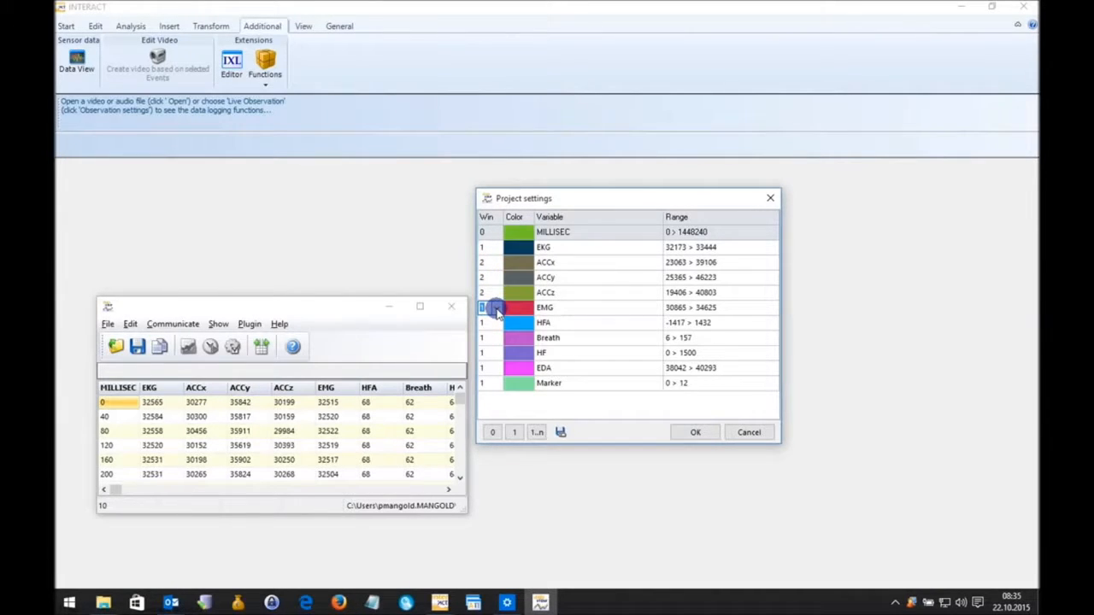
type("3")
left_click(492, 323)
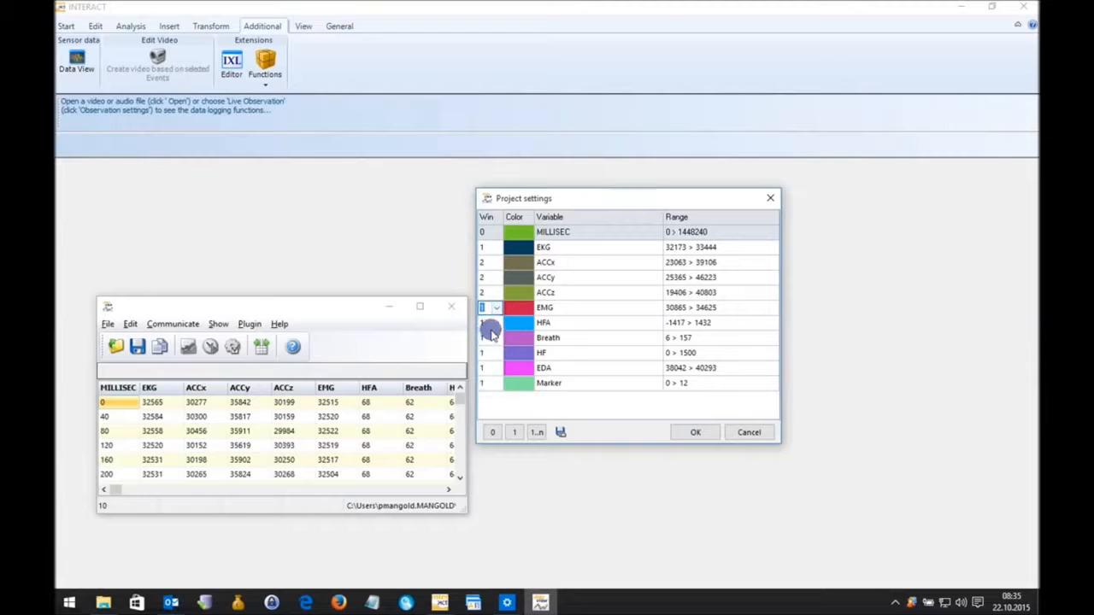
left_click(496, 325)
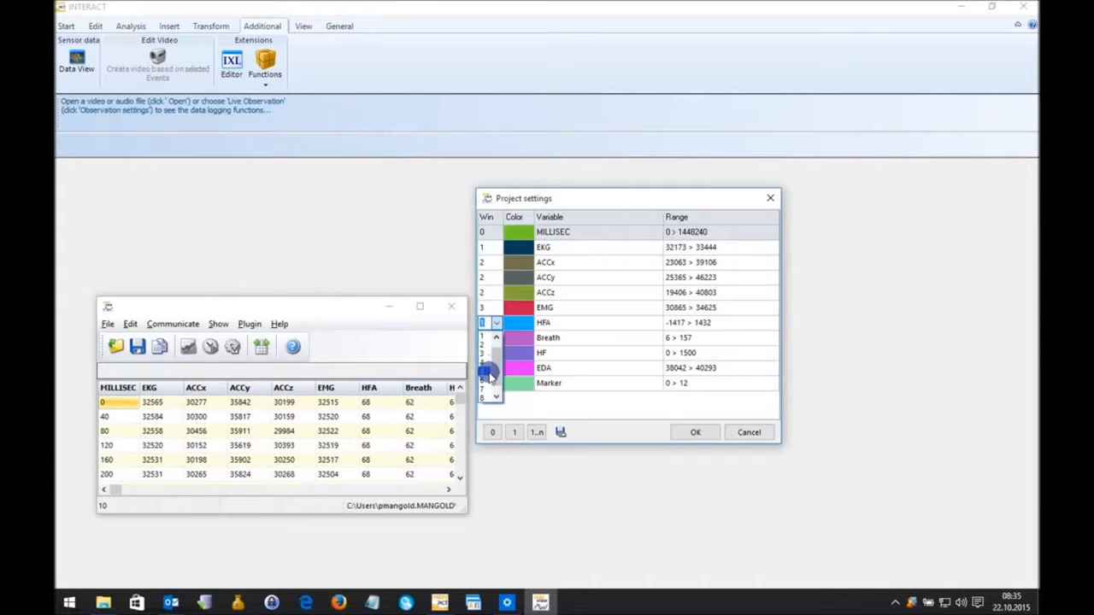
left_click_drag(496, 376, 496, 338)
left_click(482, 336)
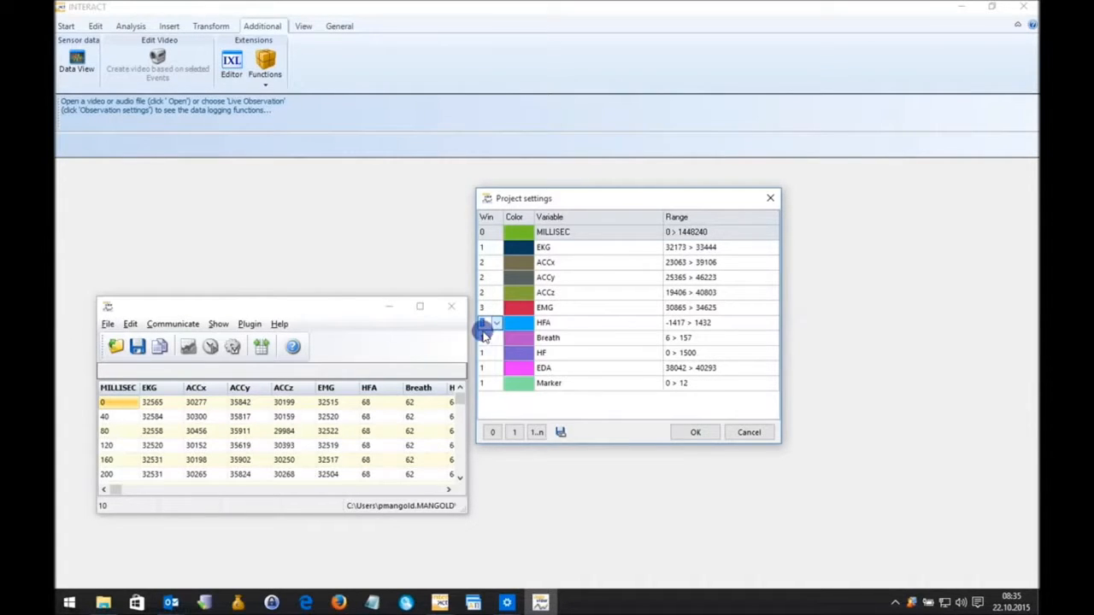
Assign the Breath and HF variables to window 0.
left_click(494, 339)
left_click(497, 341)
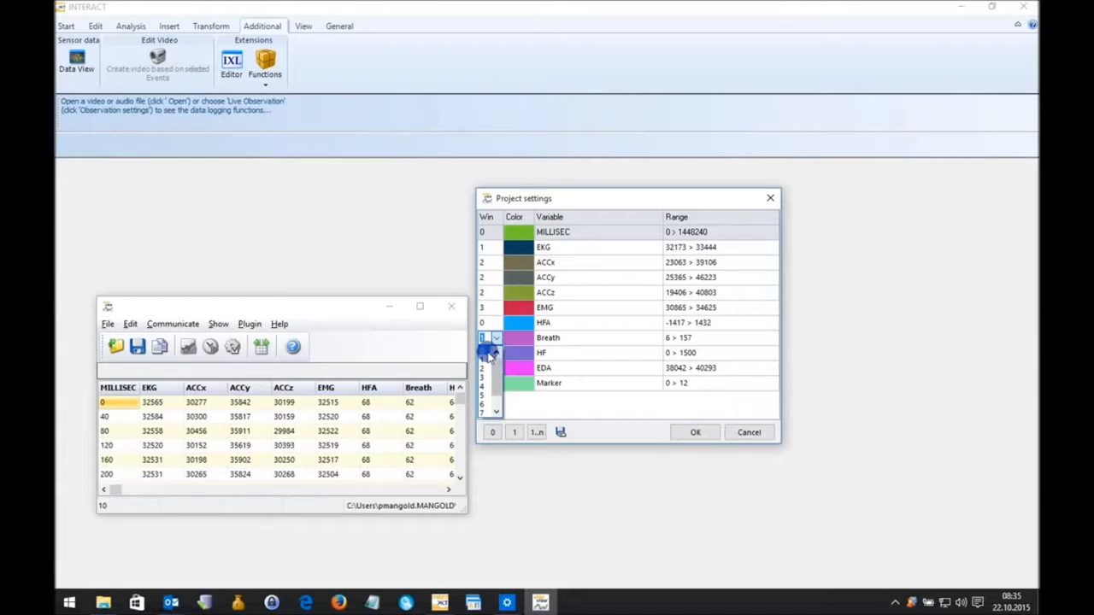
left_click(489, 357)
left_click(496, 355)
left_click(496, 353)
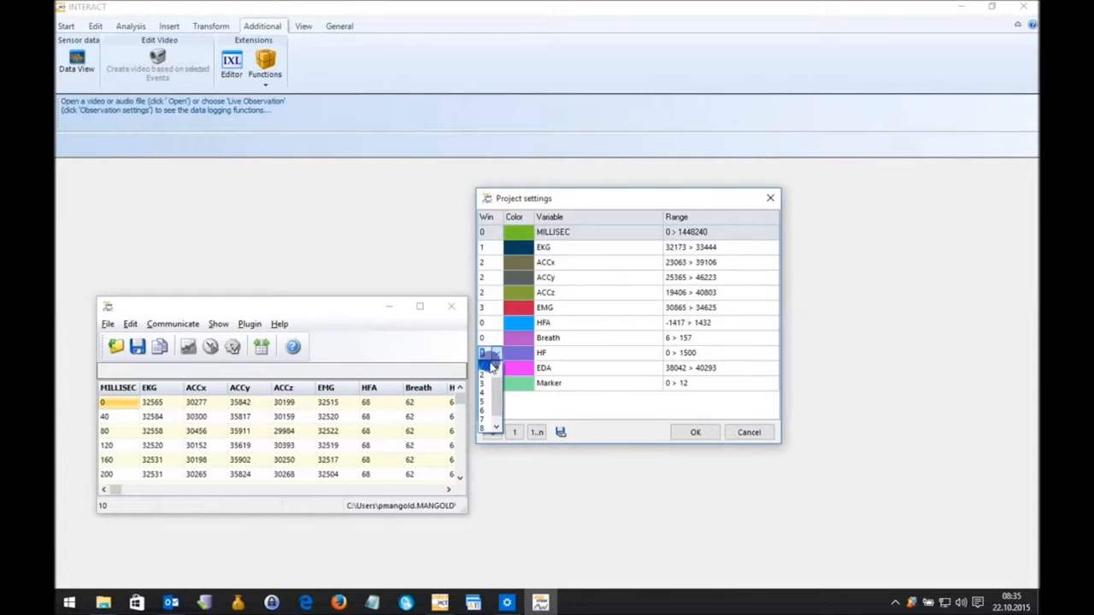
left_click(487, 366)
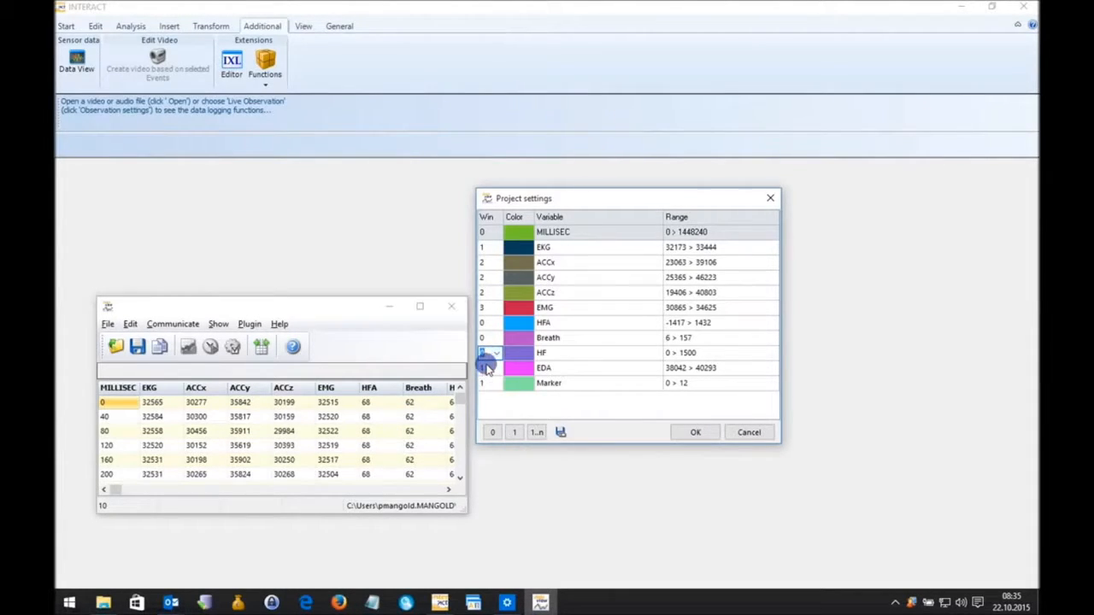
Assign EDA to chart window 4 and Marker to window 0, and apply the project settings.
left_click(490, 370)
left_click(496, 369)
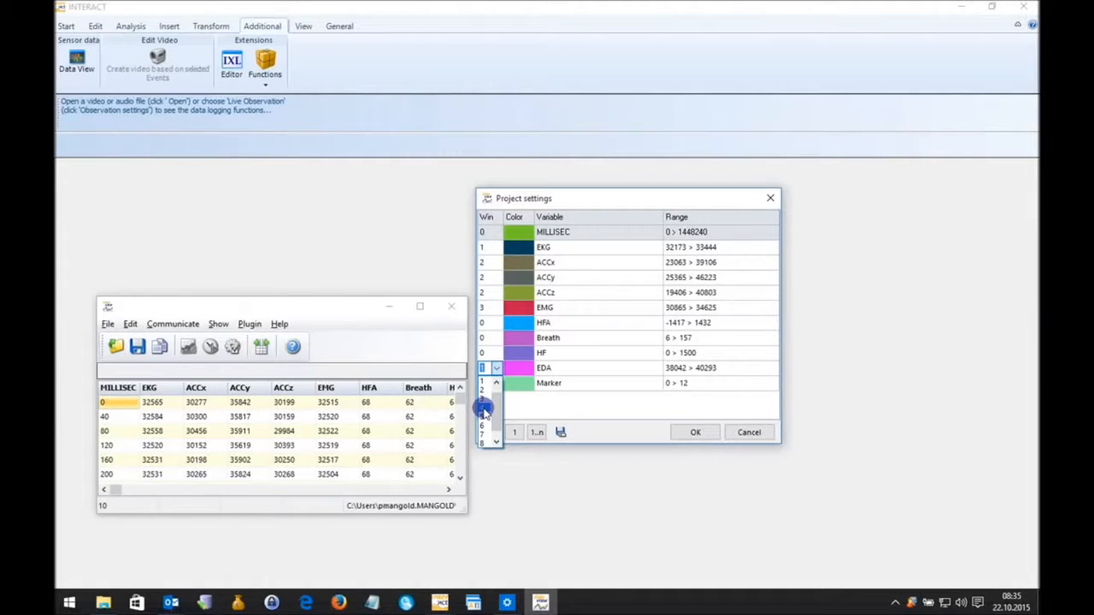
left_click(484, 410)
left_click(489, 383)
left_click(496, 384)
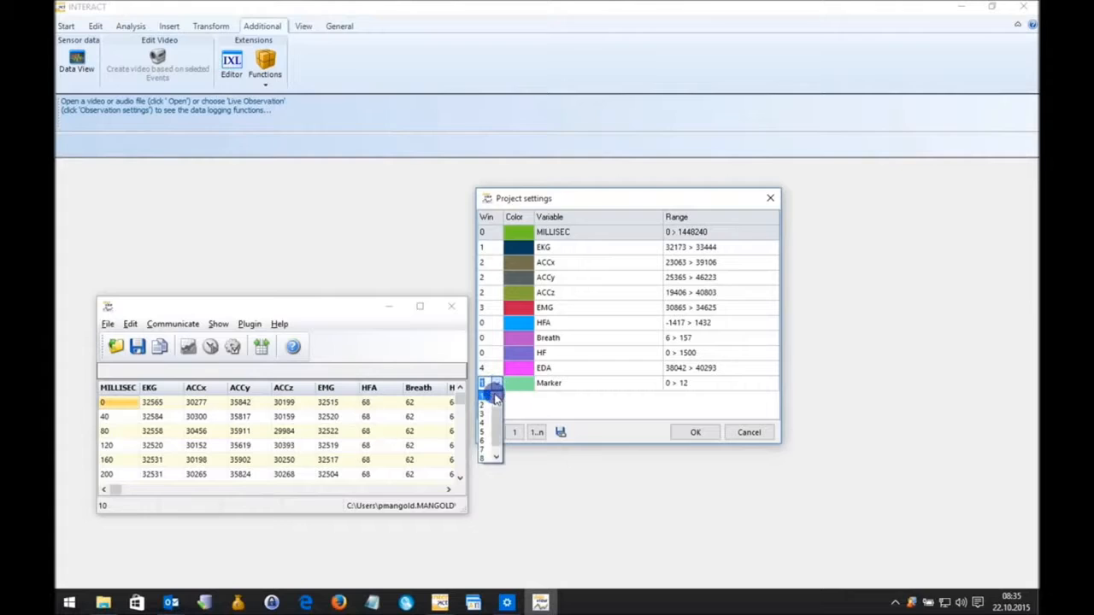
left_click(488, 392)
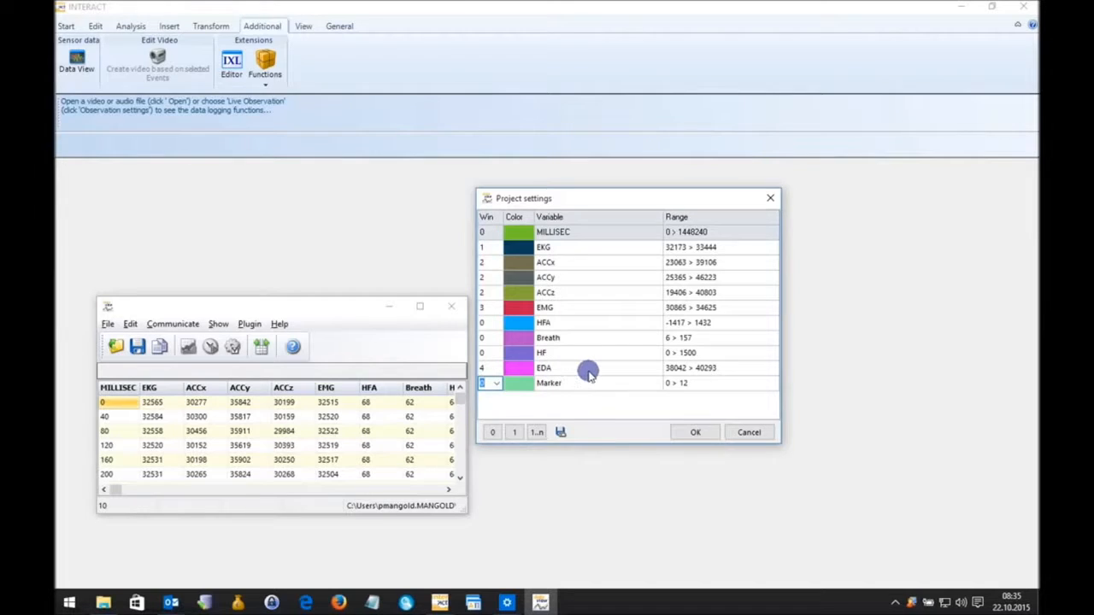
left_click(692, 431)
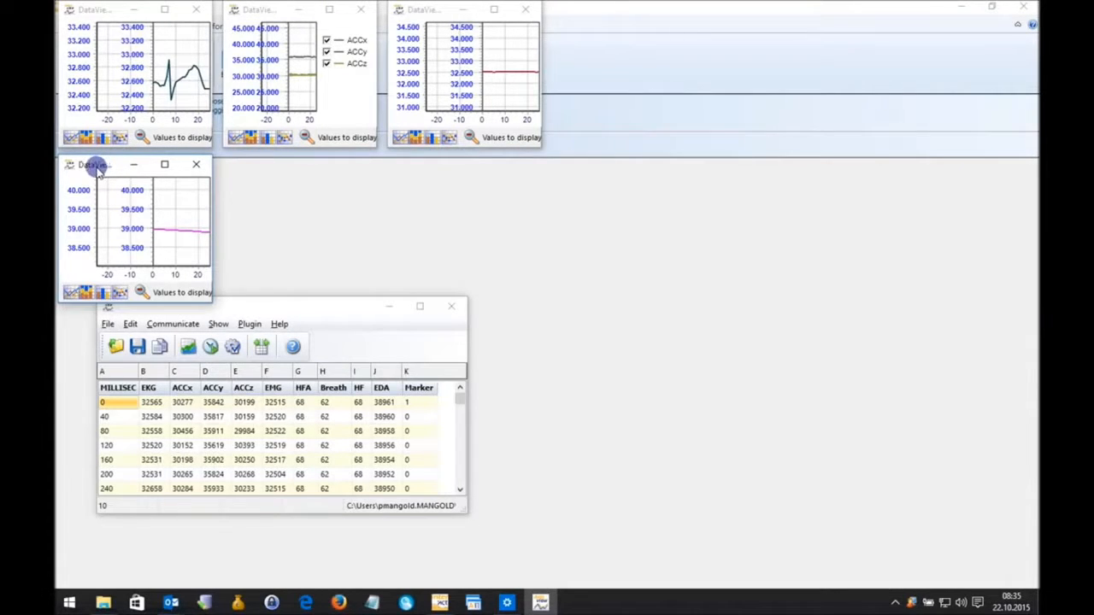
Move the EDA chart window below the EMG chart and widen it.
left_click_drag(98, 169, 407, 166)
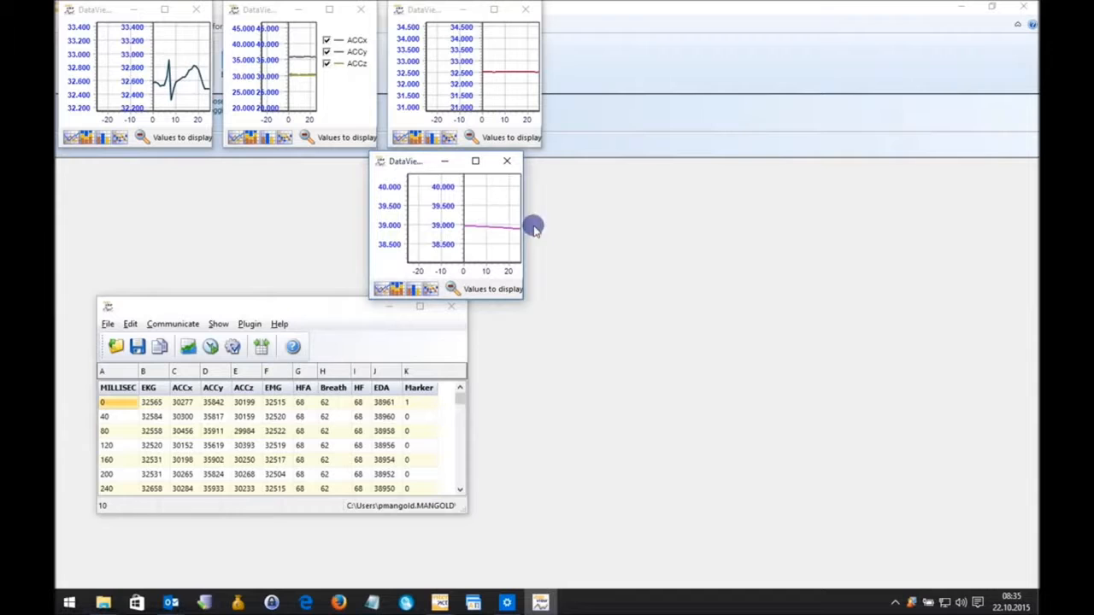
left_click_drag(523, 223, 647, 256)
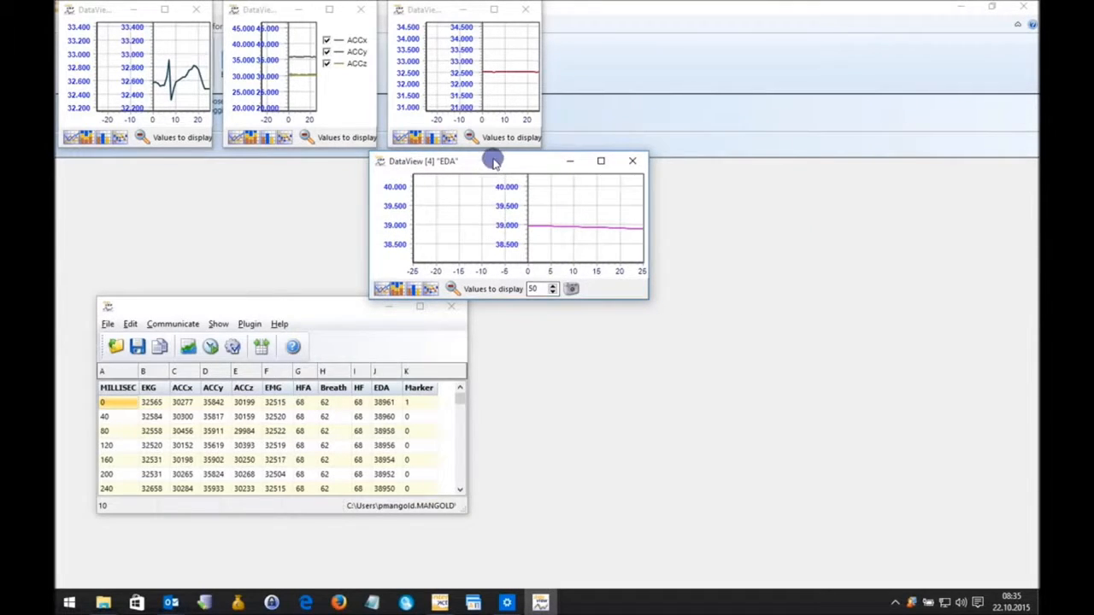
left_click(457, 12)
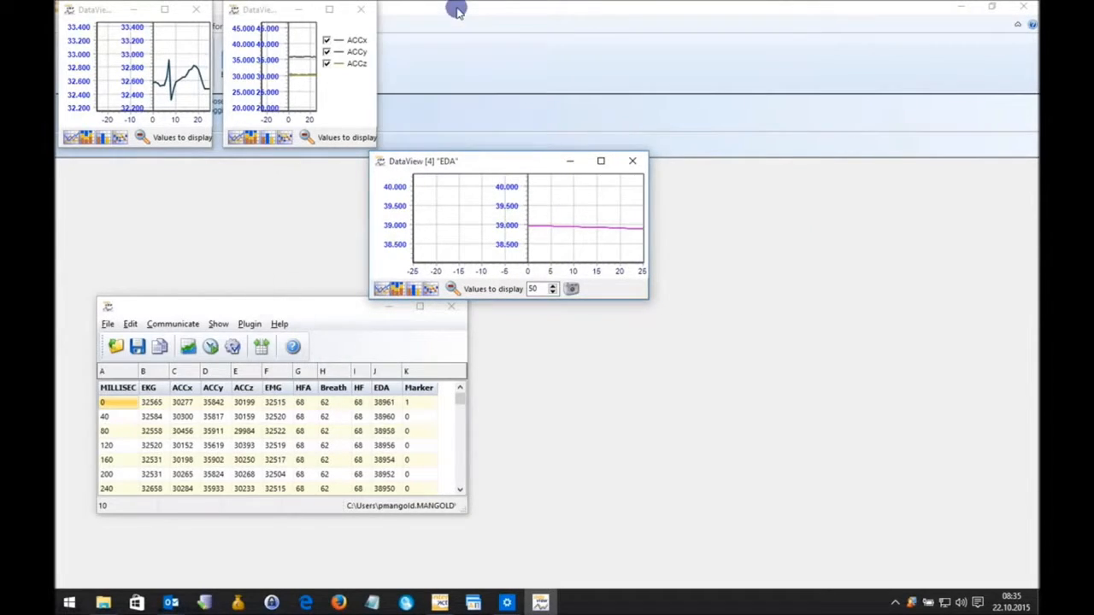
Arrange the graphs with the automatic layout and move the data table window just below the charts.
left_click(214, 326)
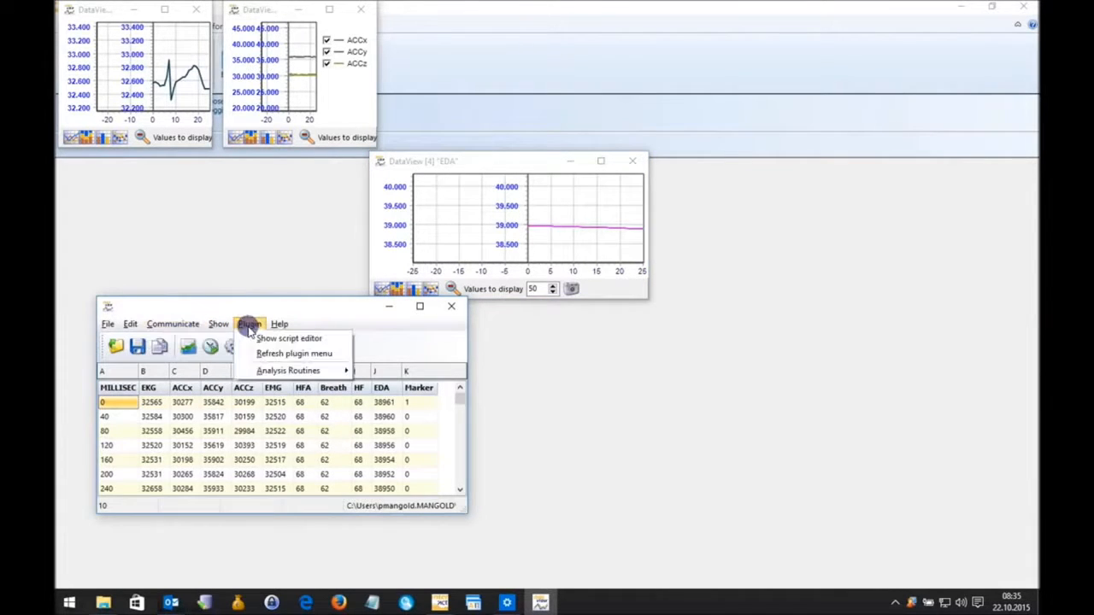
mouse_move(220, 327)
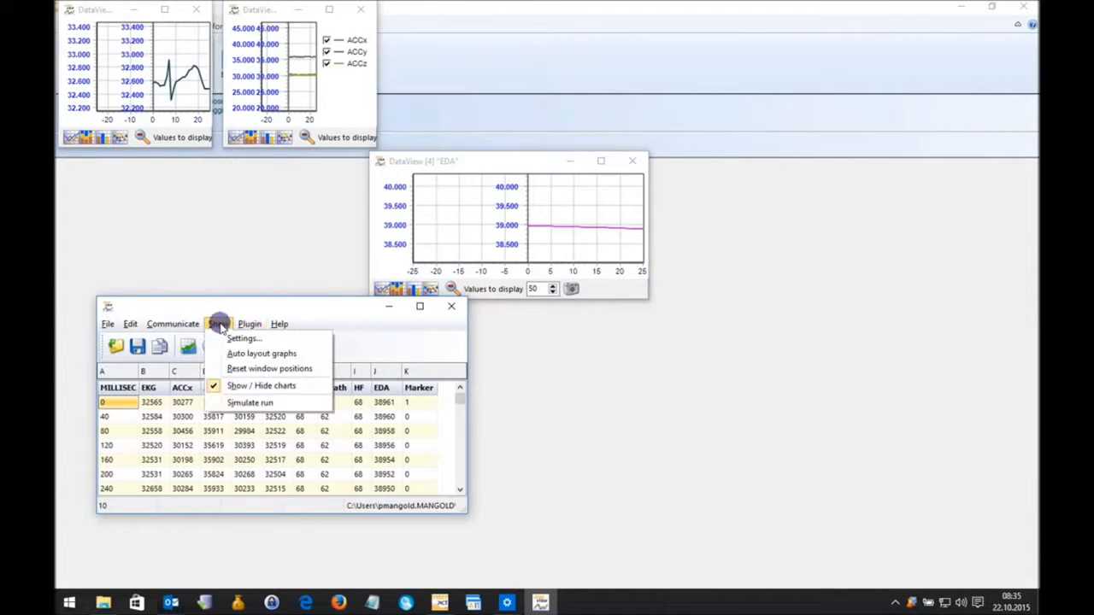
left_click(256, 353)
left_click_drag(265, 309, 262, 330)
Reopen the project settings and reapply them to redisplay all chart windows.
left_click(247, 344)
mouse_move(223, 344)
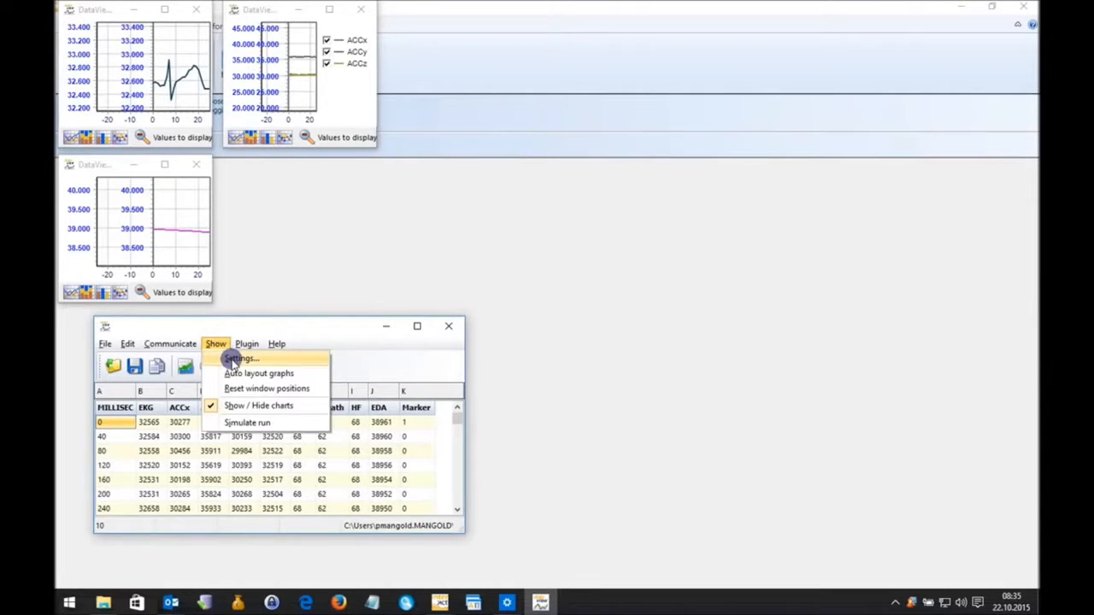
left_click(233, 359)
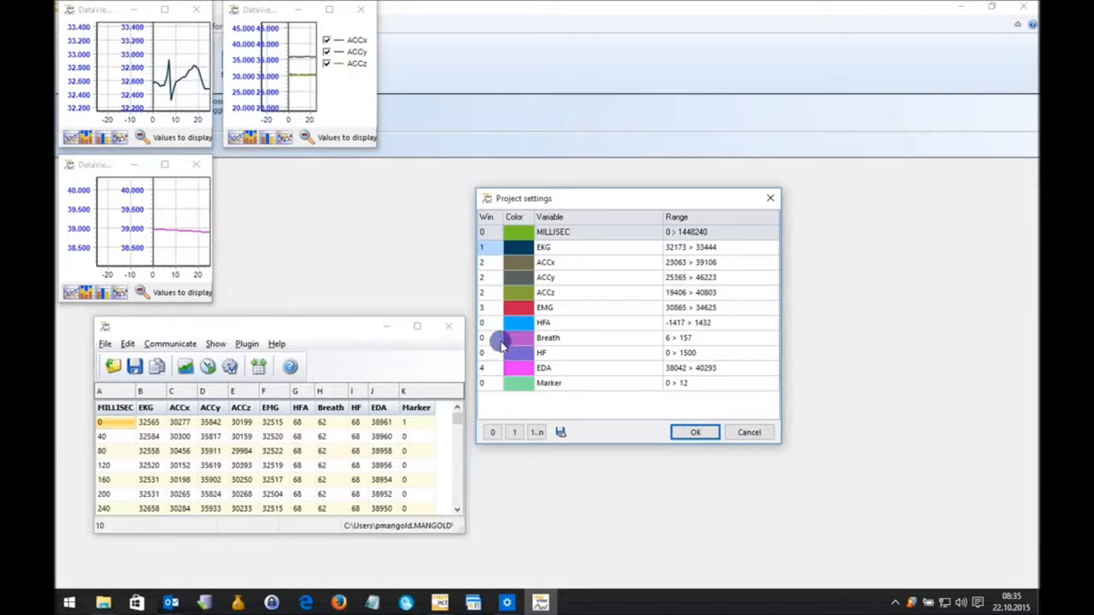
left_click(695, 431)
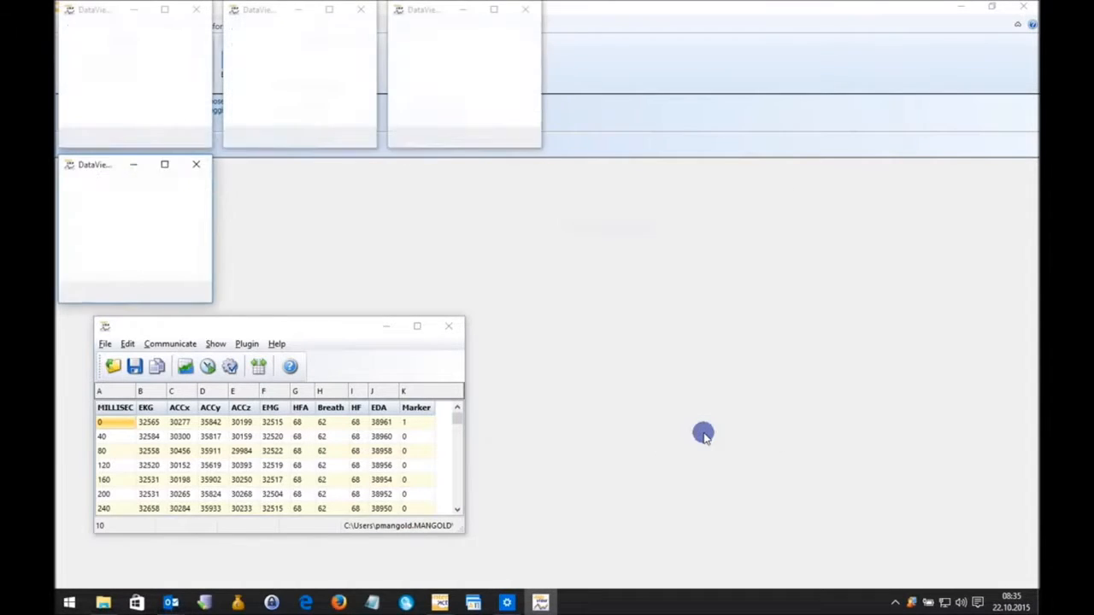
Move the EMG chart below the acceleration chart and widen the EDA chart.
left_click_drag(428, 10, 297, 166)
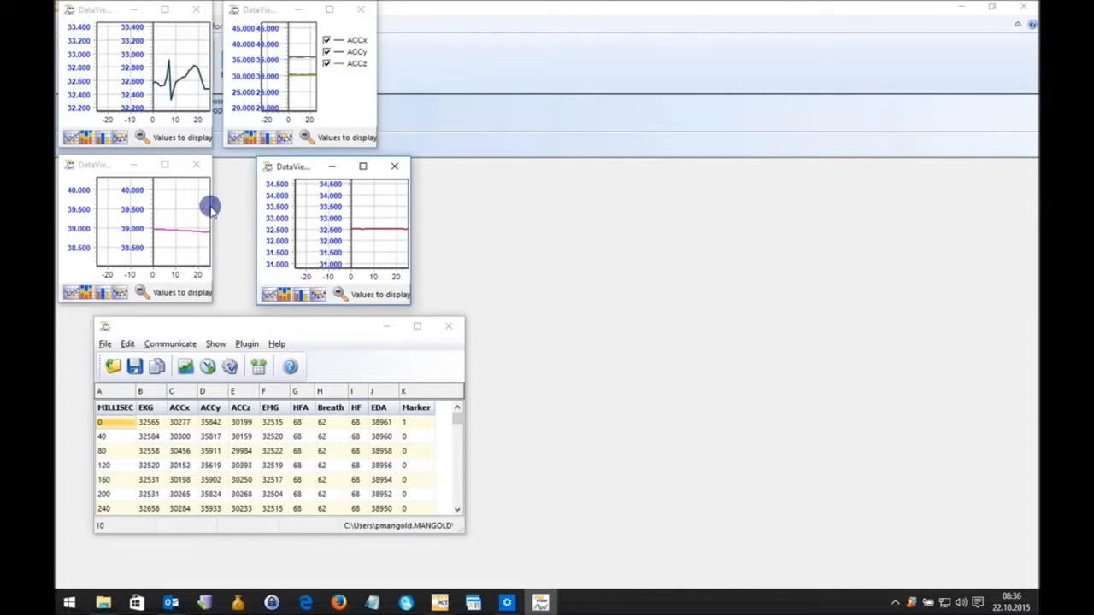
left_click_drag(215, 206, 270, 212)
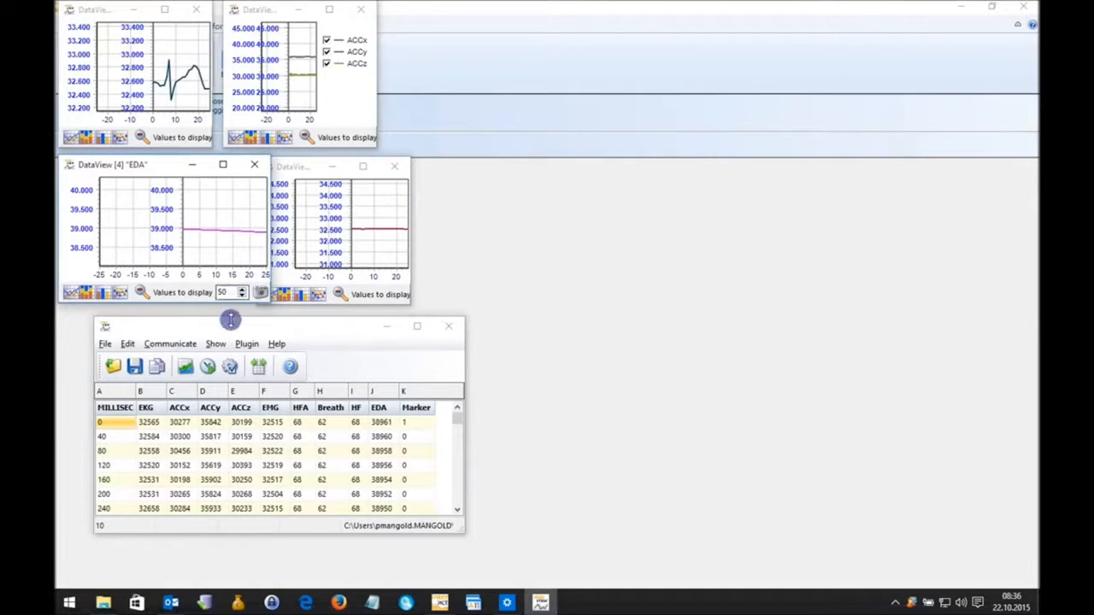
Start a simulated run of the data and set the EDA chart to display 500 values.
left_click(207, 367)
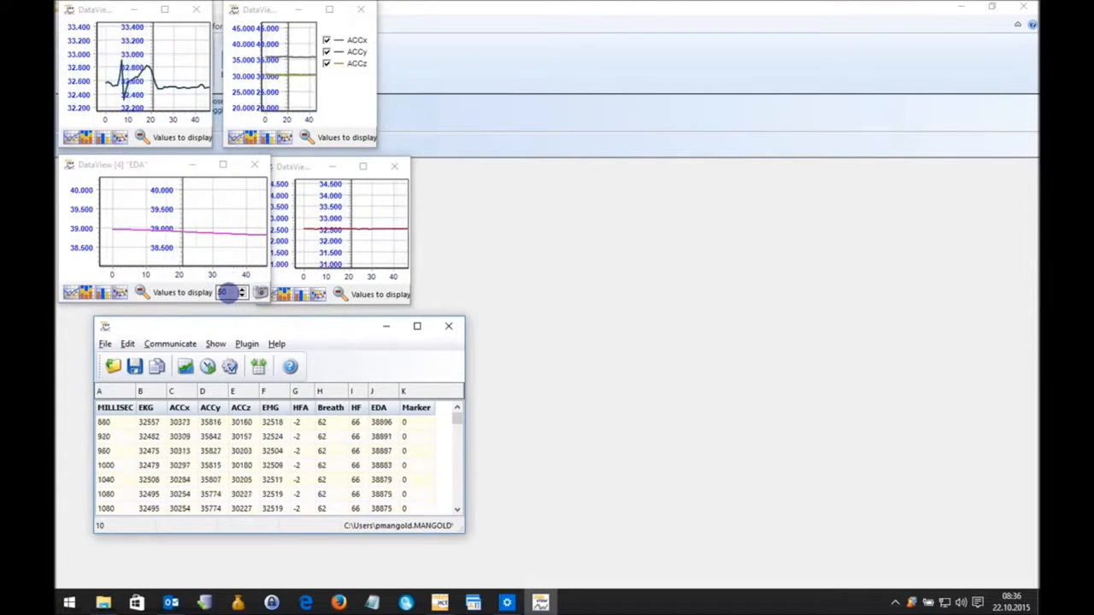
left_click(225, 293)
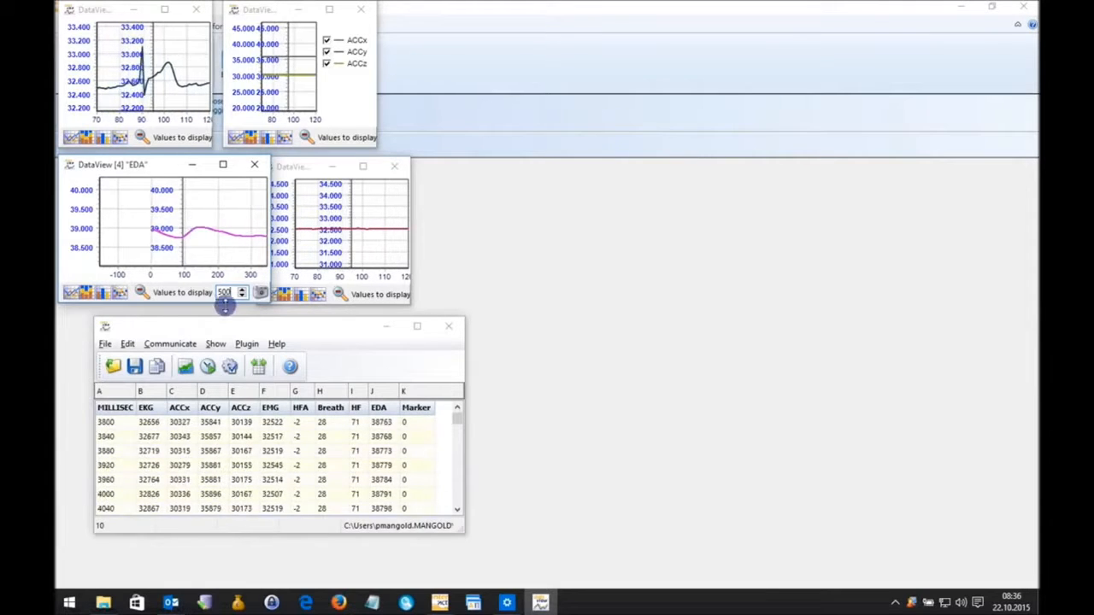
Widen the EMG and acceleration charts to a matching outer edge, and align the data table window beneath the charts.
left_click_drag(410, 213, 459, 217)
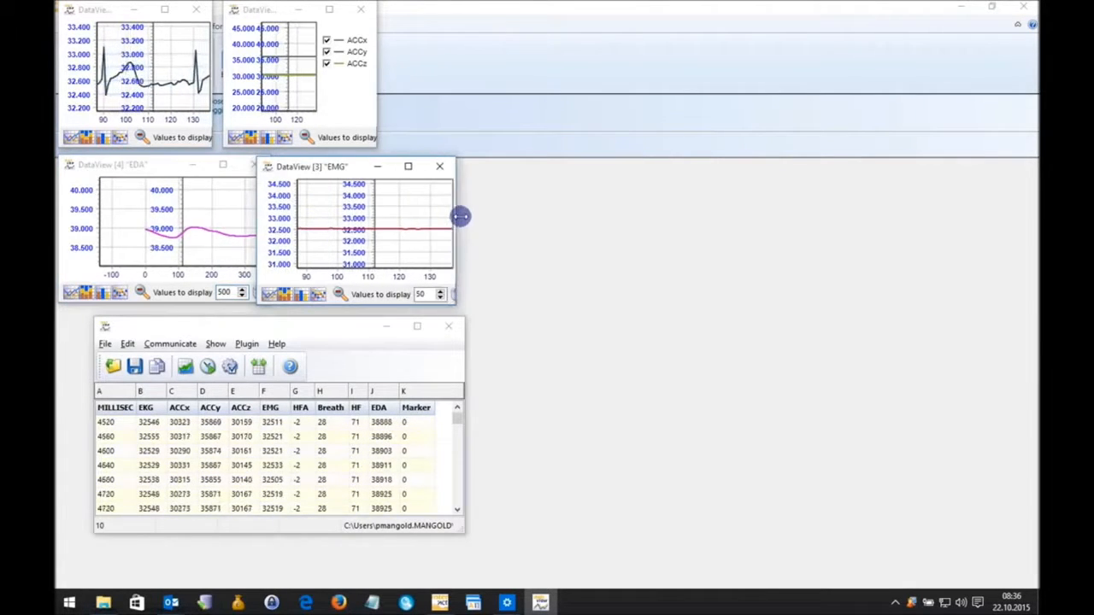
left_click_drag(349, 166, 361, 164)
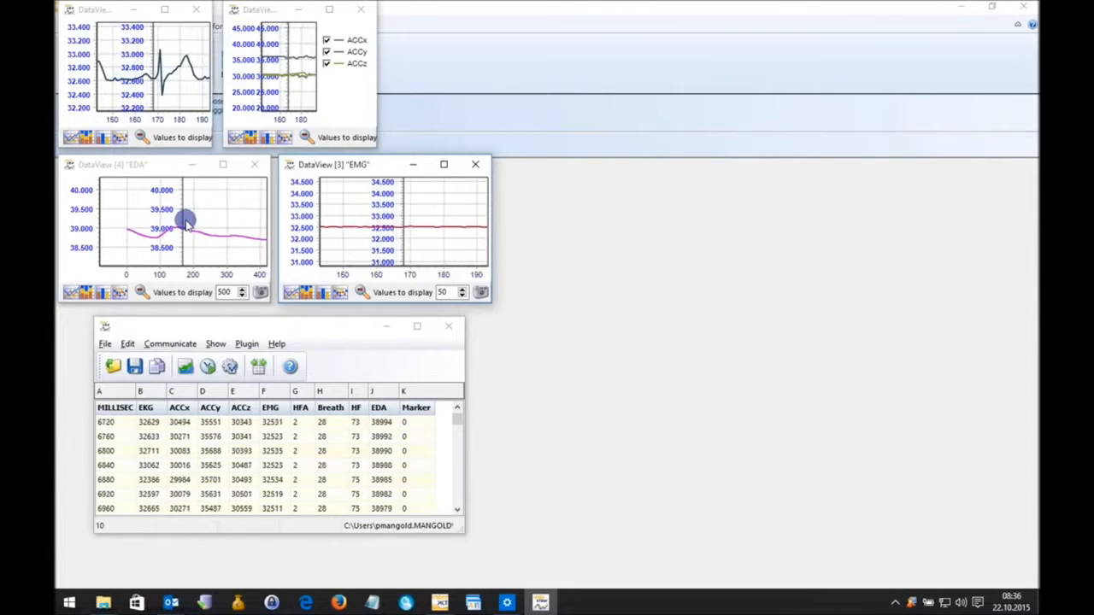
left_click_drag(376, 83, 455, 83)
left_click_drag(490, 197, 454, 196)
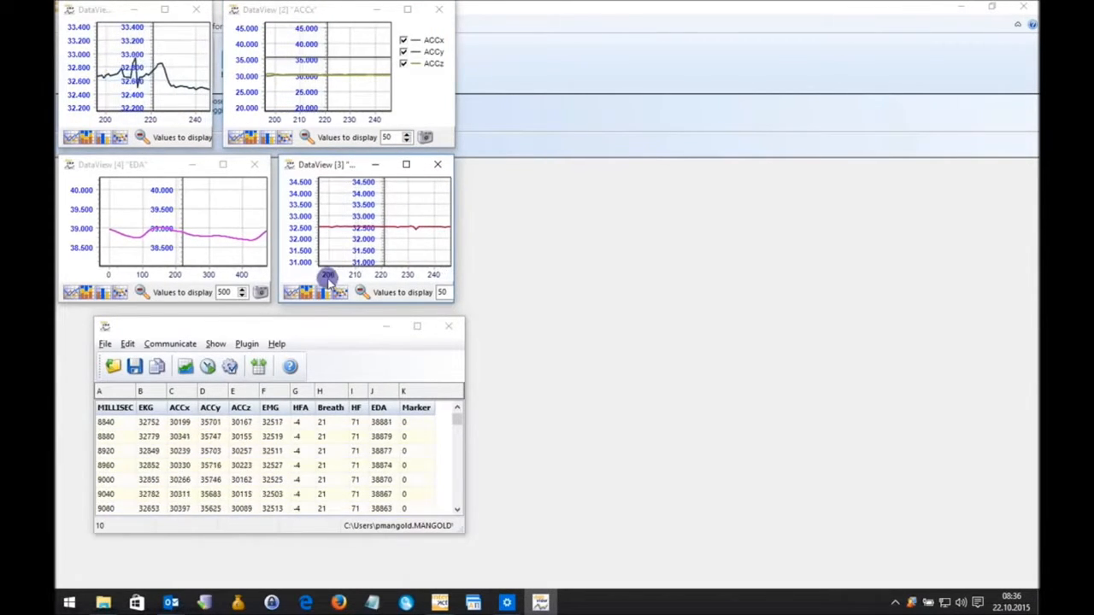
left_click_drag(299, 328, 262, 319)
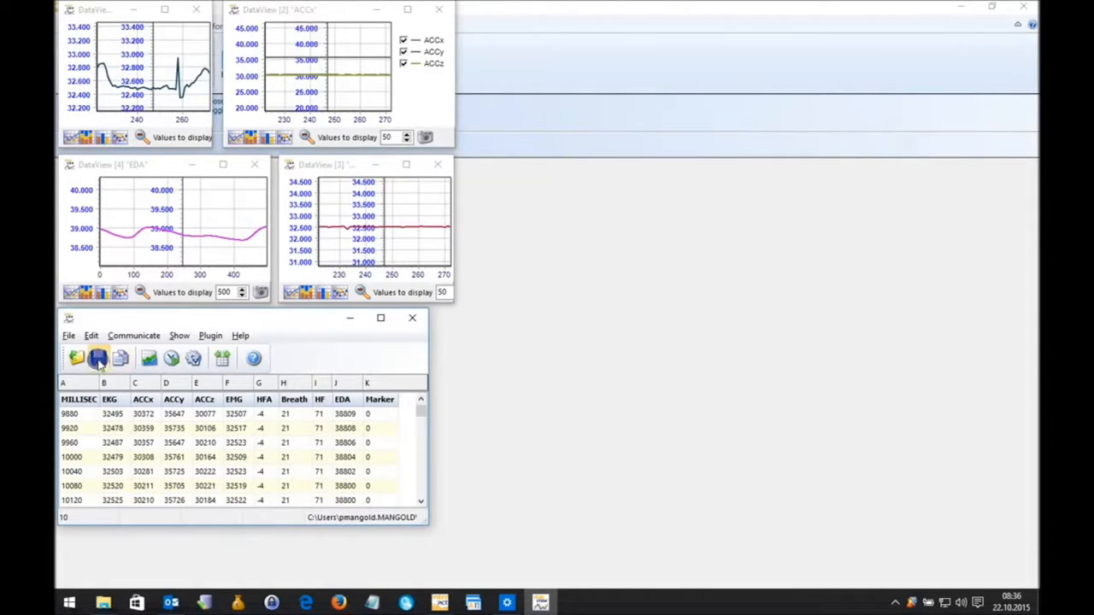
Save the imported data in the DemoData folder as bio data, an INTERACT Data Link (*.dtl) file, and close the Data View window.
left_click(99, 360)
left_click(98, 360)
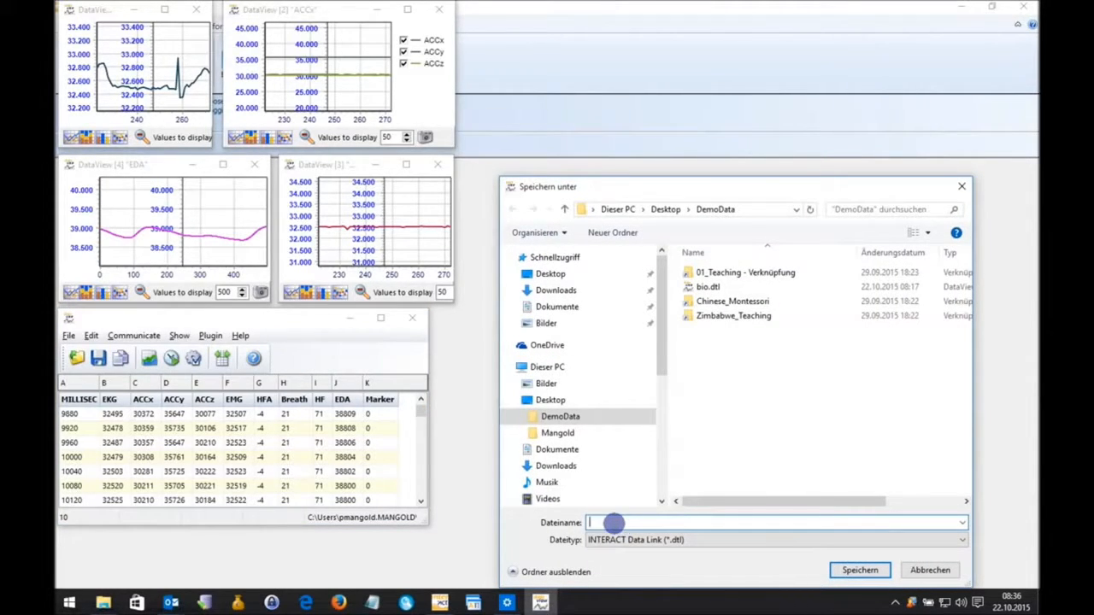
type("bio dat")
left_click(679, 540)
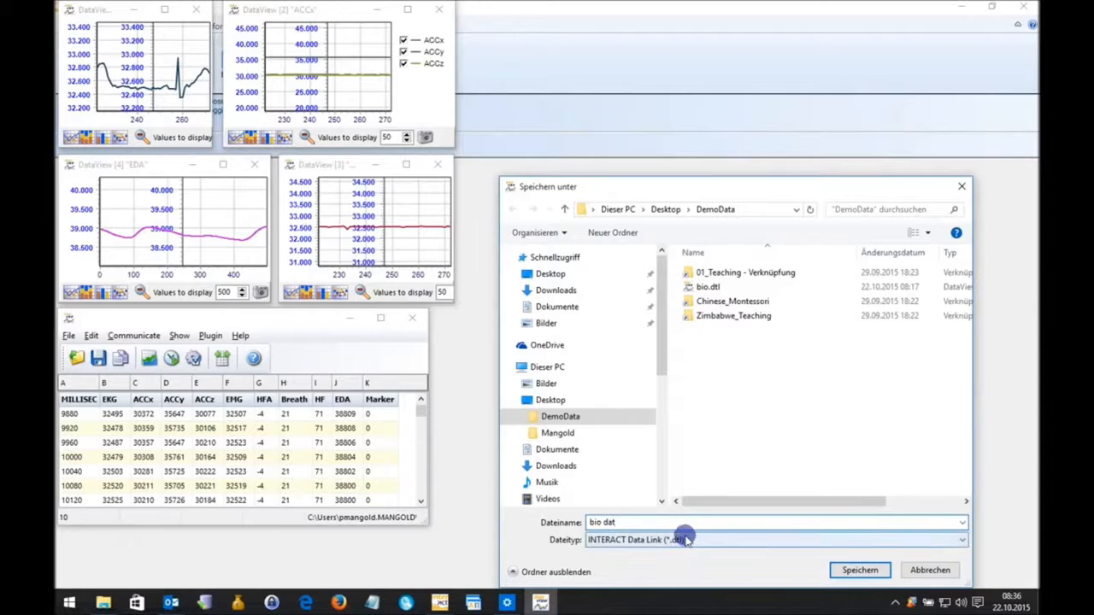
left_click(859, 570)
left_click(857, 568)
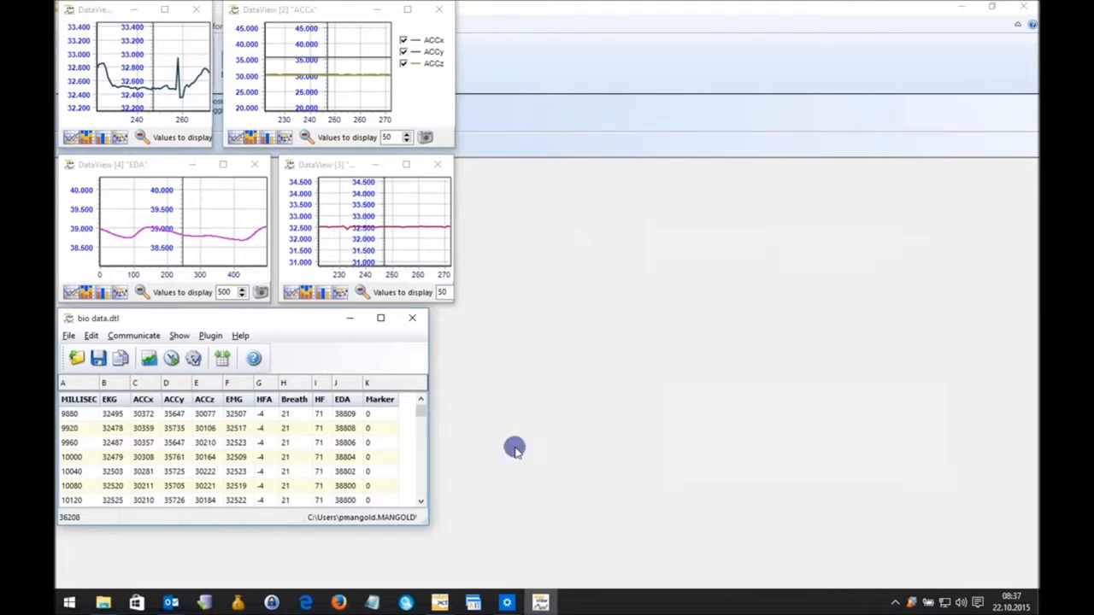
double_click(66, 320)
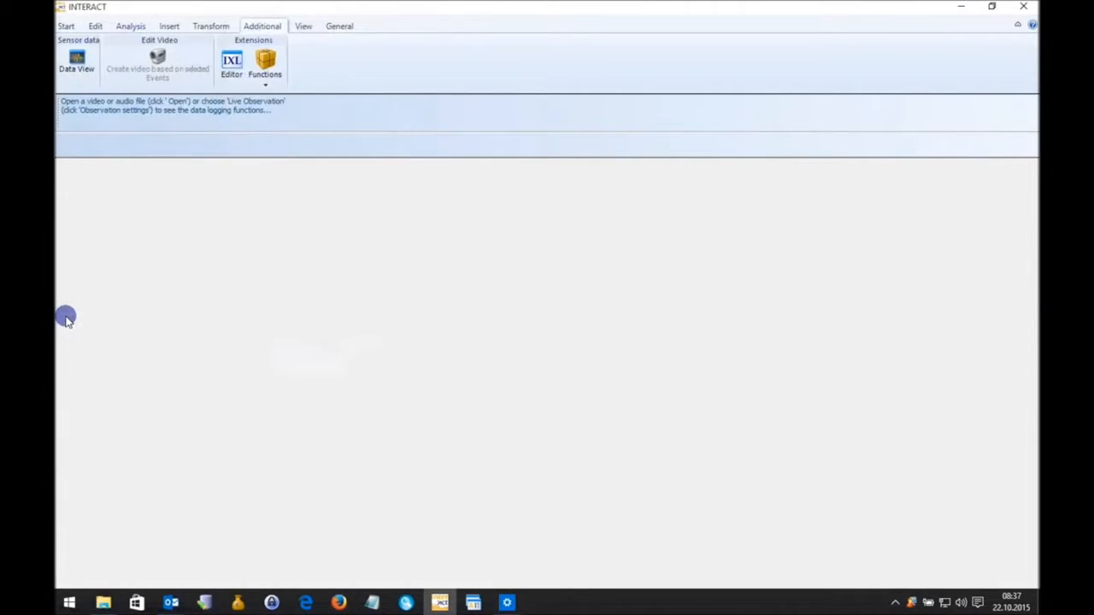
Open bio data.dtl from the DemoData folder in Data View and place its data table window beneath the charts.
left_click(77, 61)
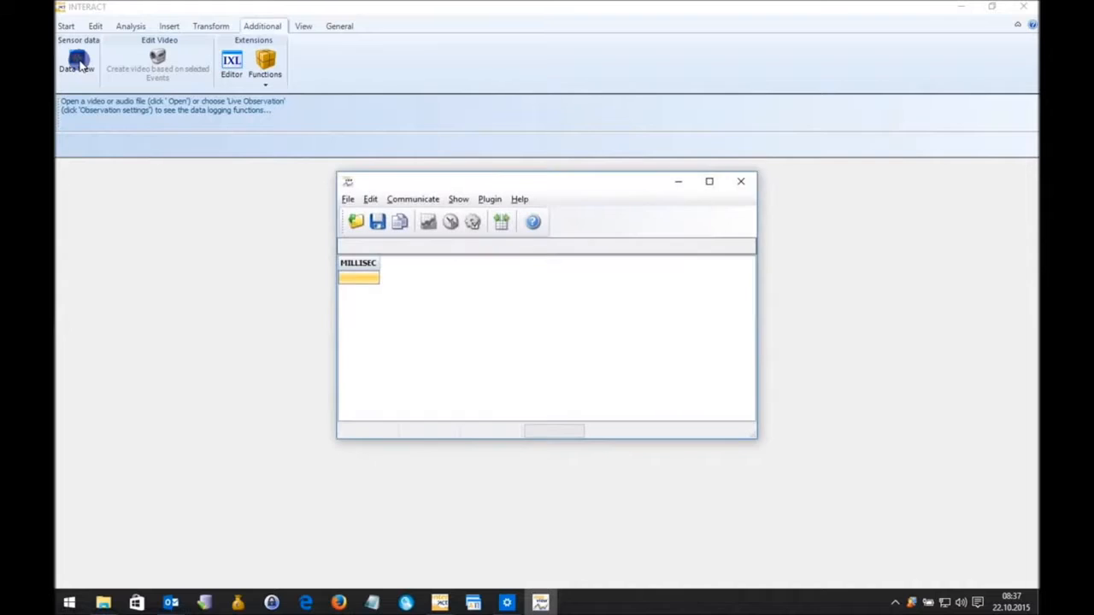
left_click(359, 223)
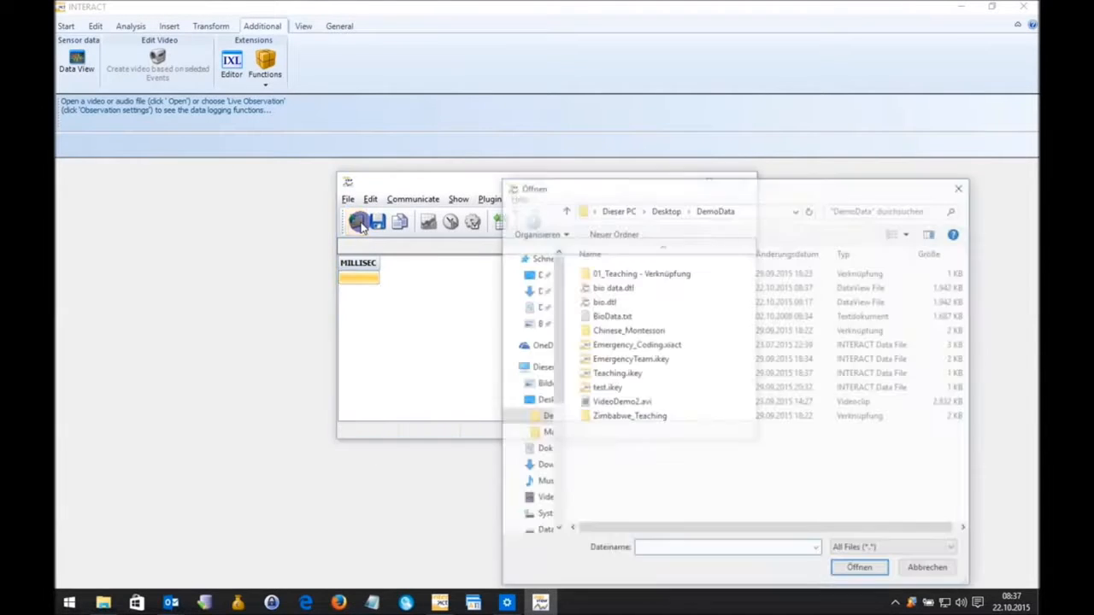
double_click(621, 289)
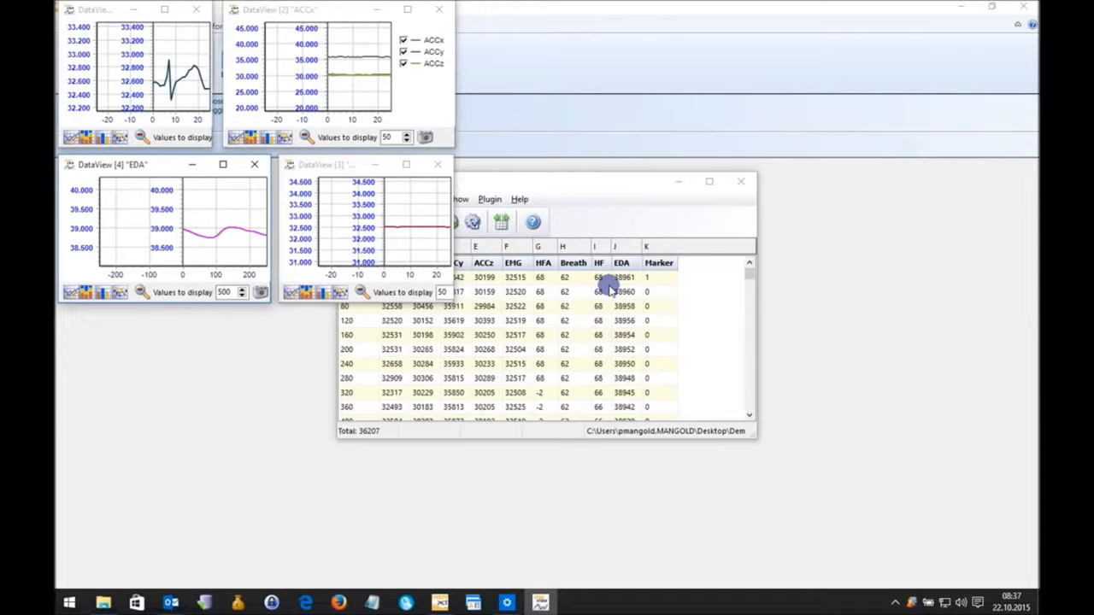
left_click_drag(635, 181, 362, 316)
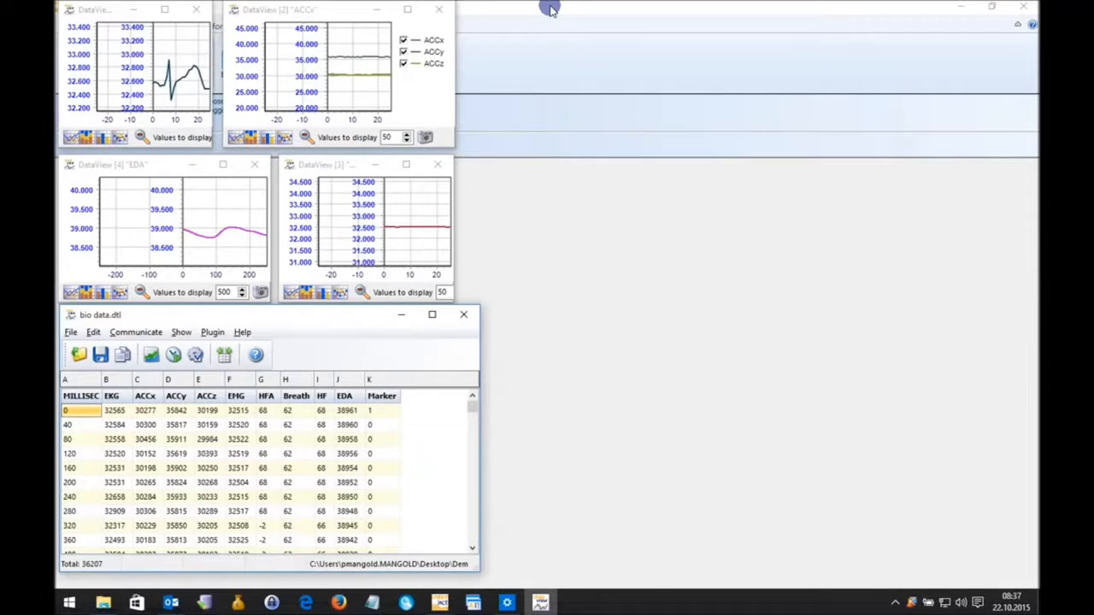
Open the three videos 11-58-04_am_Video 1.avi, Video 2.avi and Video 3.avi from the Ipad_UsabilityTest folder in the main INTERACT window.
left_click(552, 92)
left_click(61, 27)
left_click(99, 82)
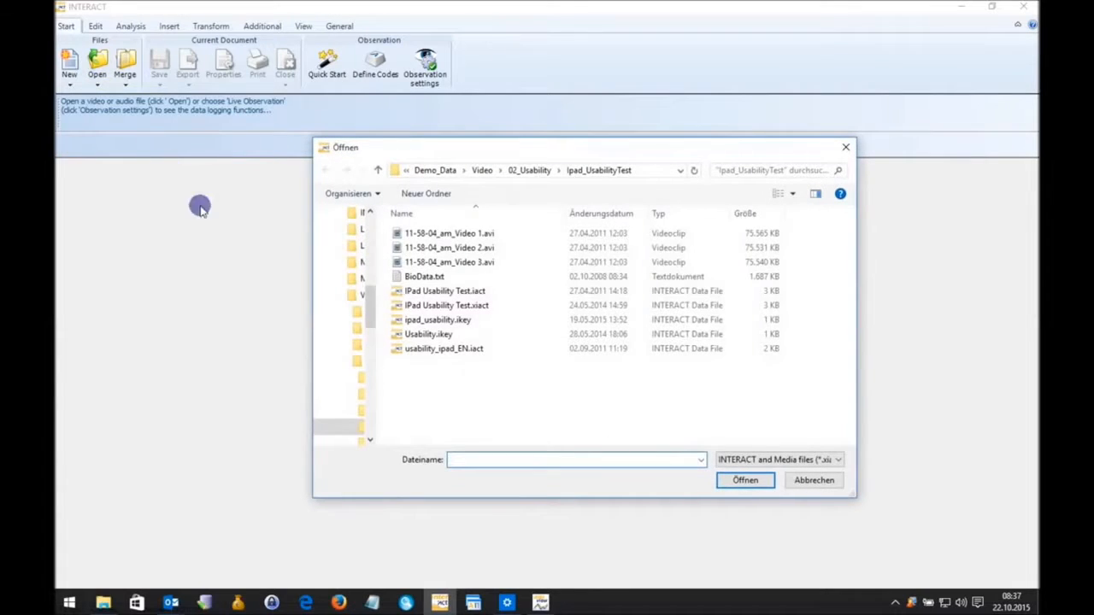
left_click(424, 236)
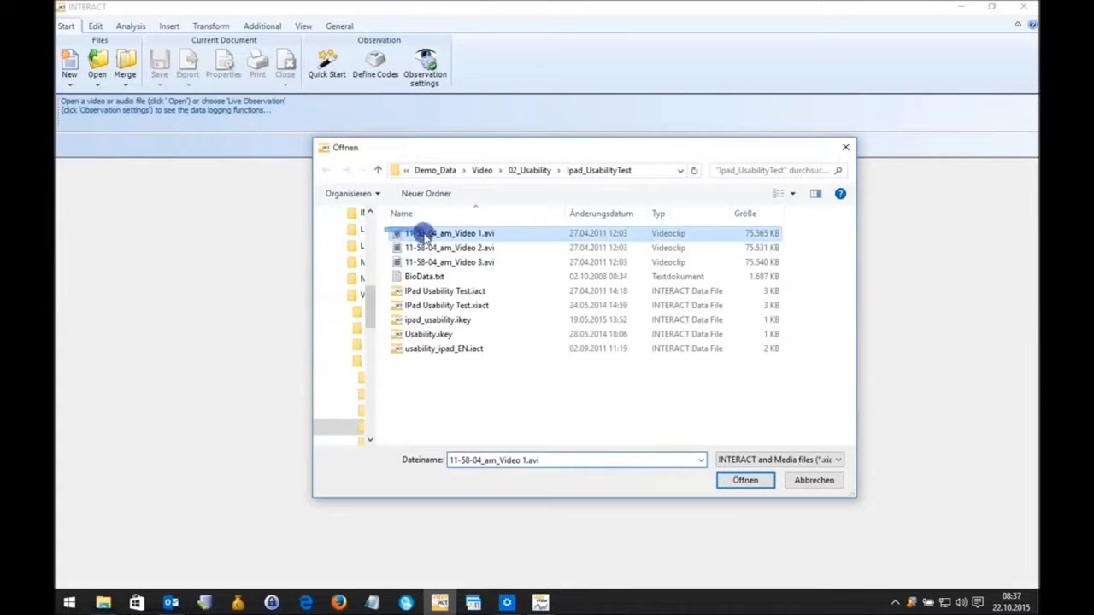
left_click(441, 263, "shift")
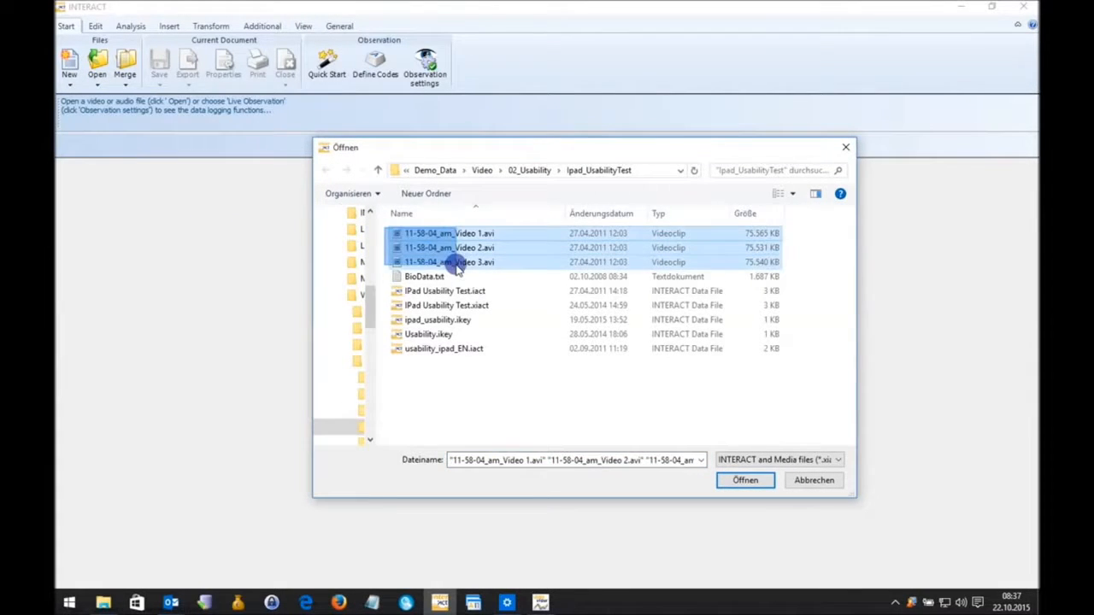
left_click(744, 479)
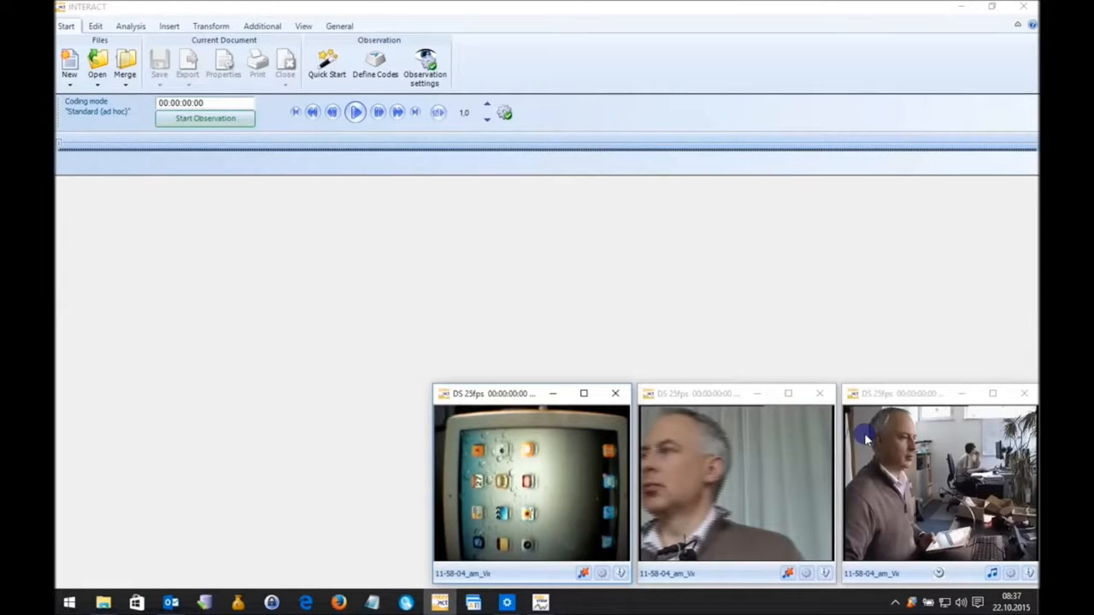
Play the videos briefly, bring Data View forward, and fit the un-maximized INTERACT window beside the charts without overlap.
left_click(355, 112)
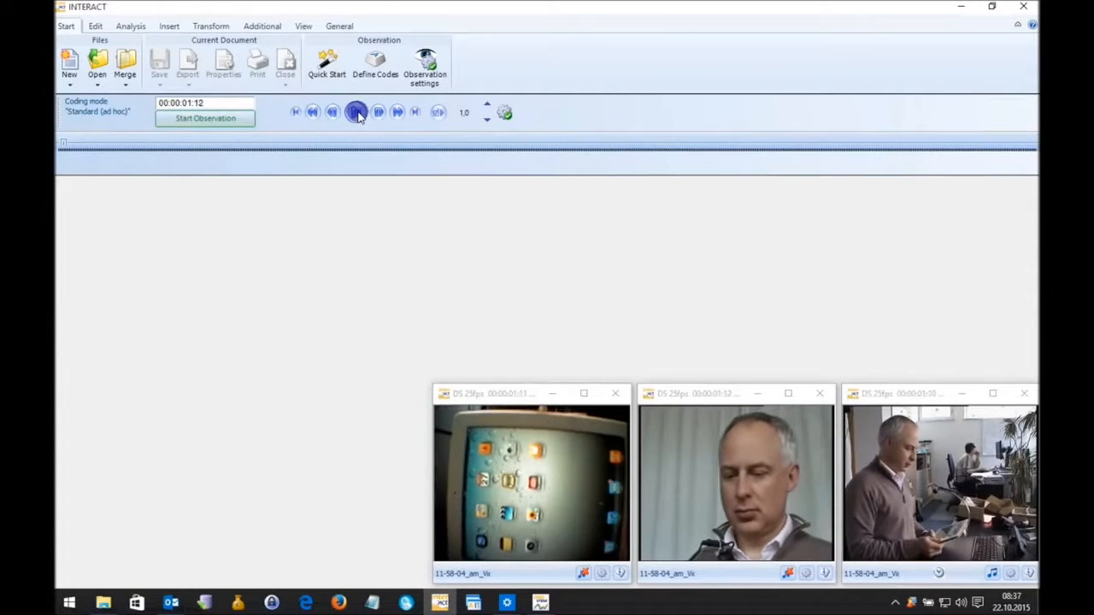
left_click(540, 603)
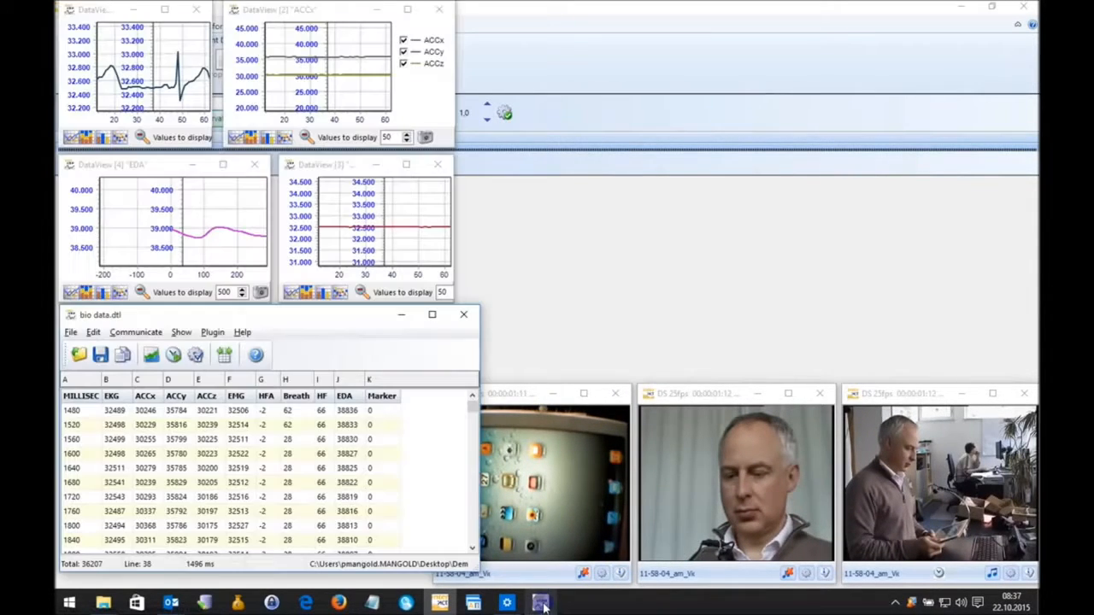
double_click(526, 4)
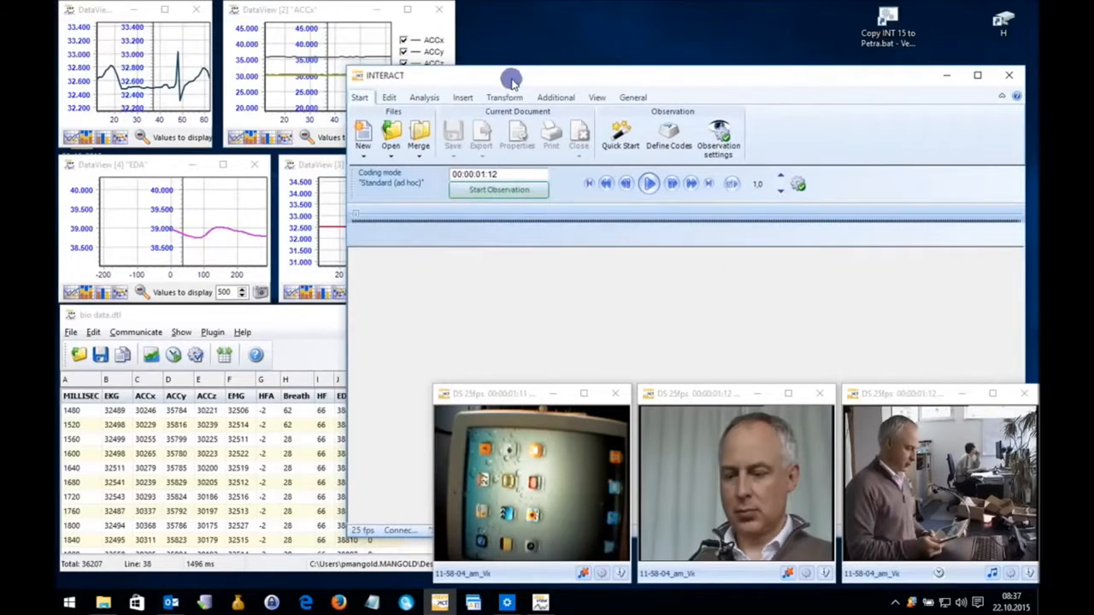
left_click_drag(511, 79, 511, 13)
left_click_drag(344, 45, 467, 45)
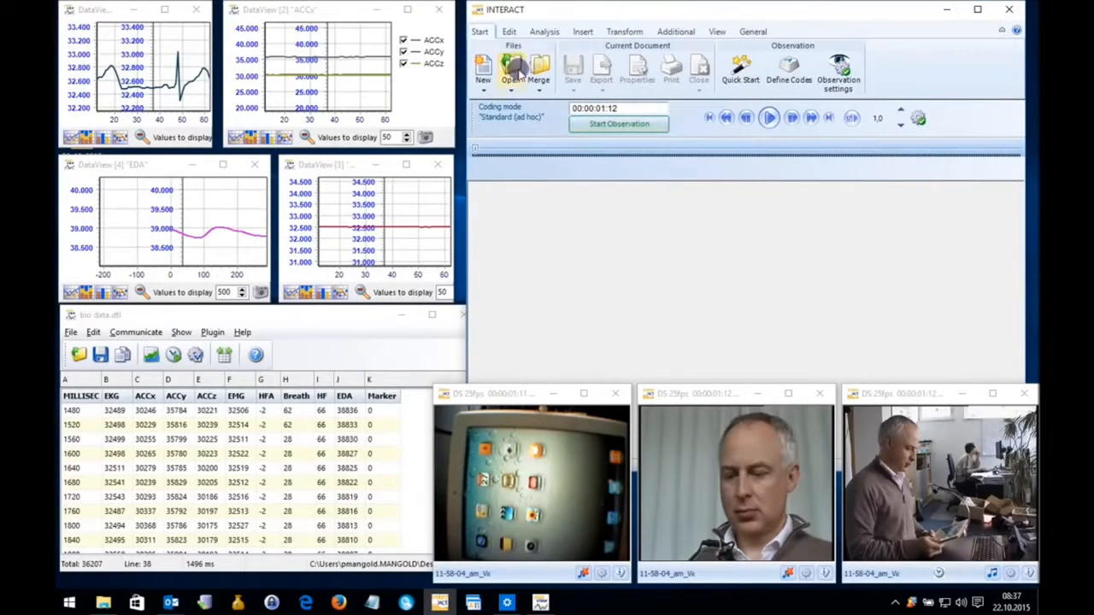
Play and pause the videos to check their synchronization with the sensor charts and data table.
left_click(769, 119)
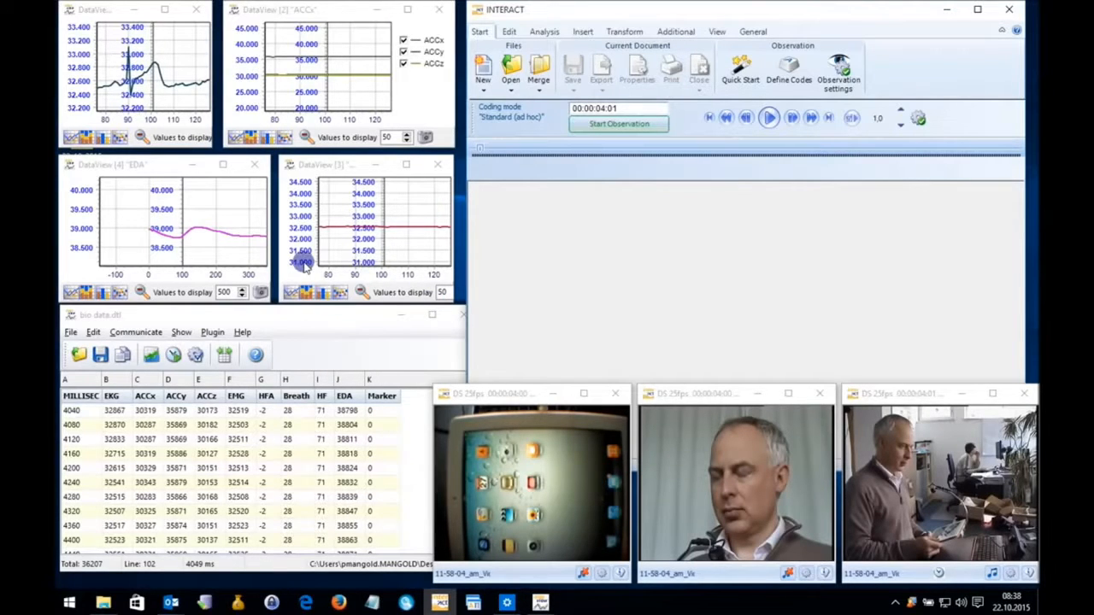
left_click(177, 413)
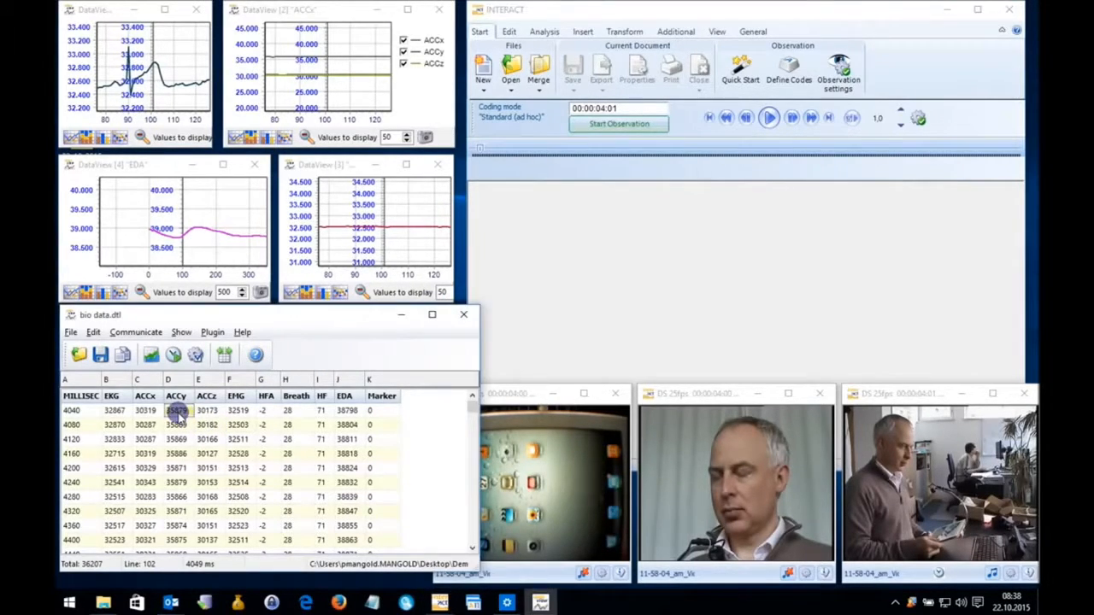
left_click(123, 411)
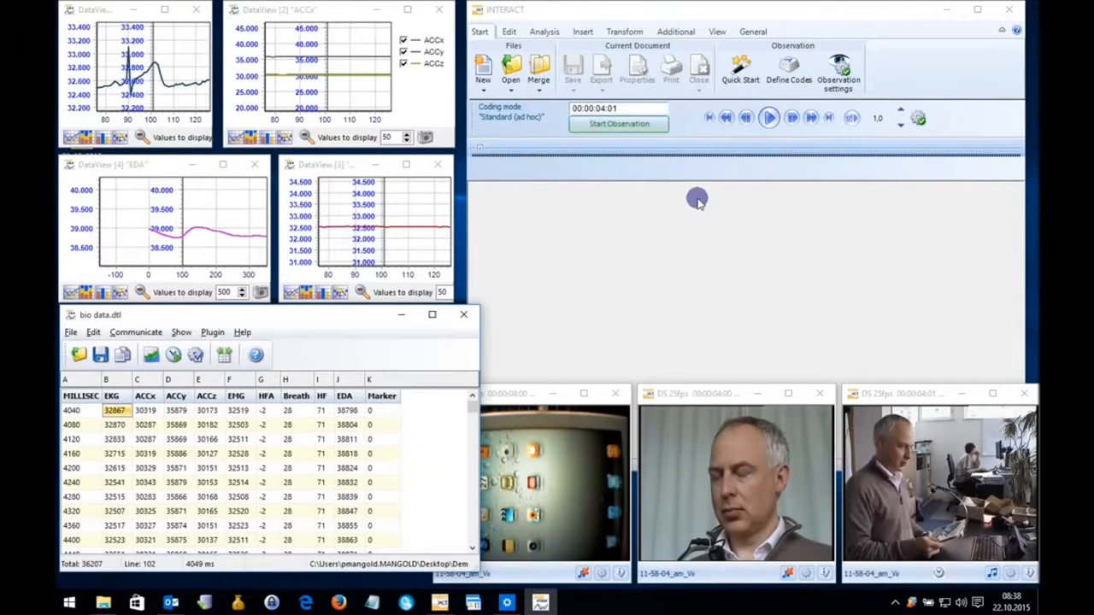
left_click(771, 119)
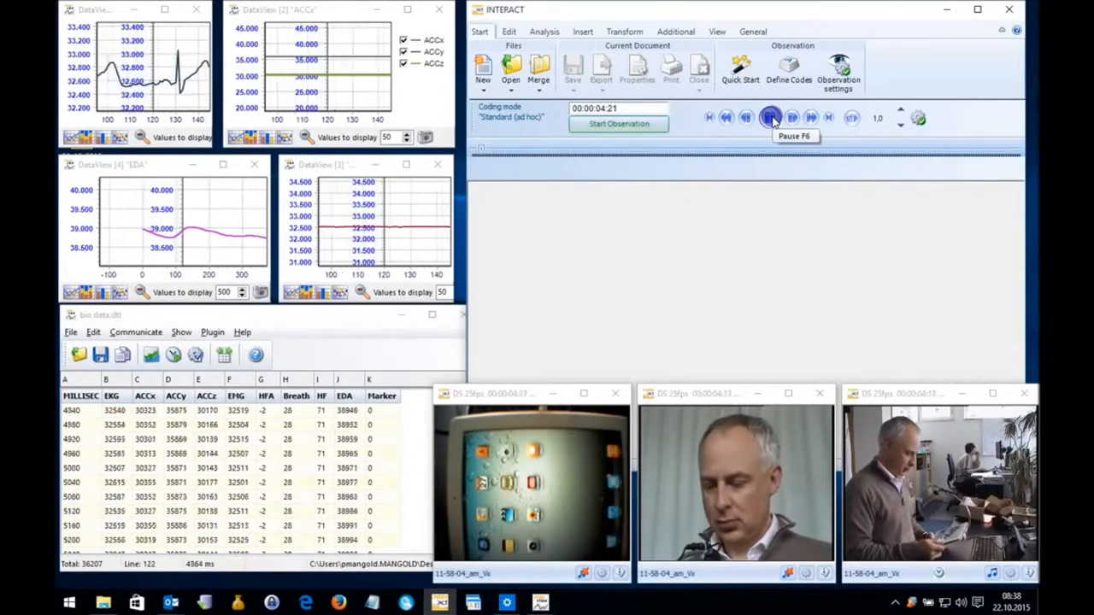
left_click(772, 119)
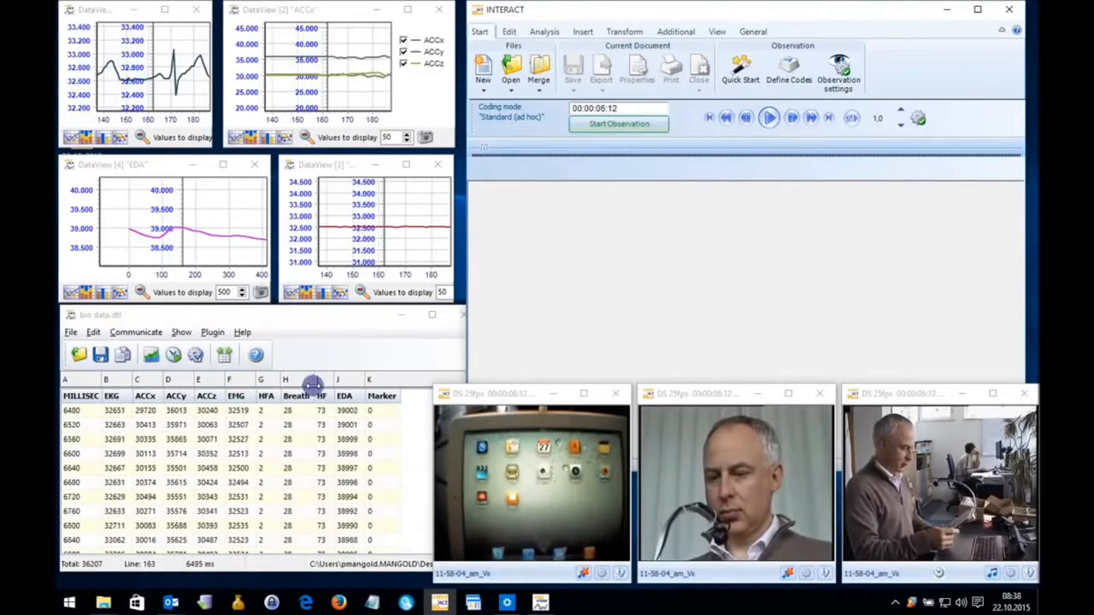
Select successive values in the data table, from the 0 ms row to the 2200 ms row, to move the videos and charts to those times.
left_click(238, 437)
scroll(213, 399, "up", 20)
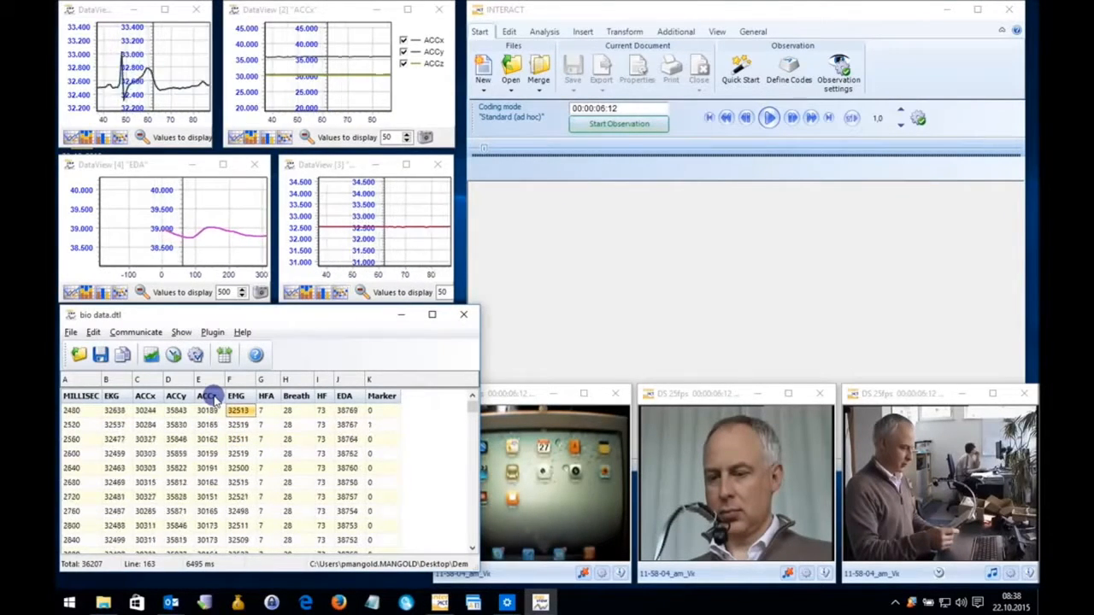
left_click(145, 411)
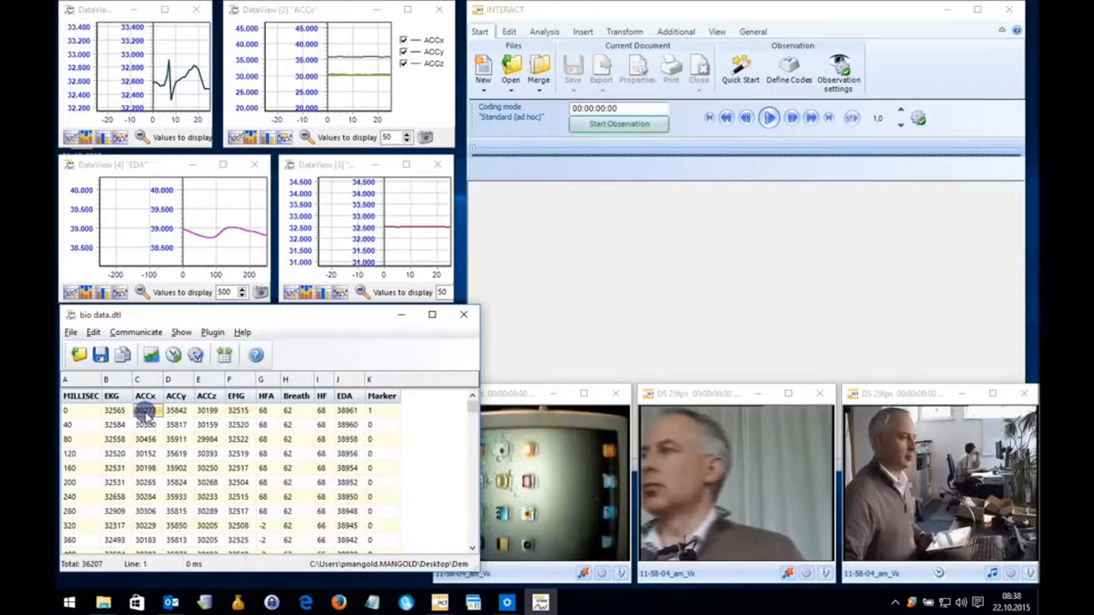
left_click(146, 426)
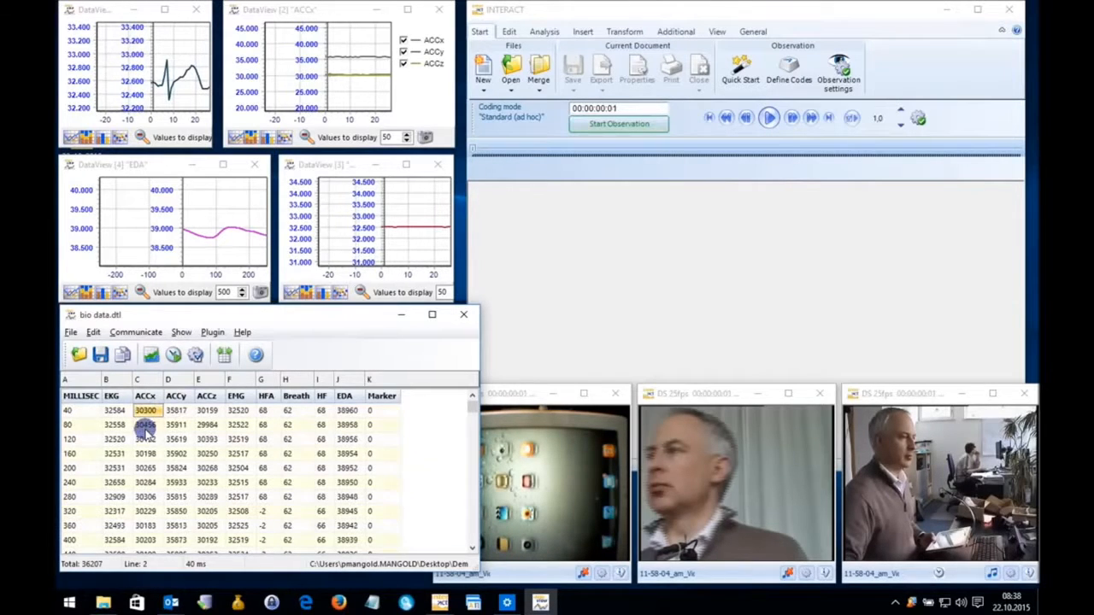
left_click(147, 424)
left_click(150, 453)
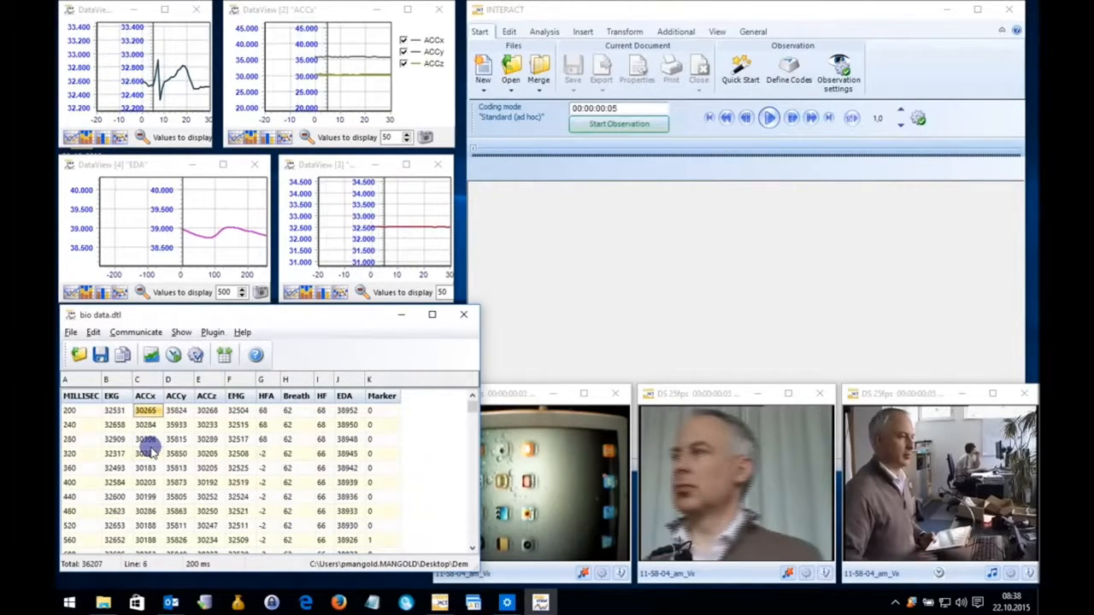
left_click(152, 467)
left_click(147, 482)
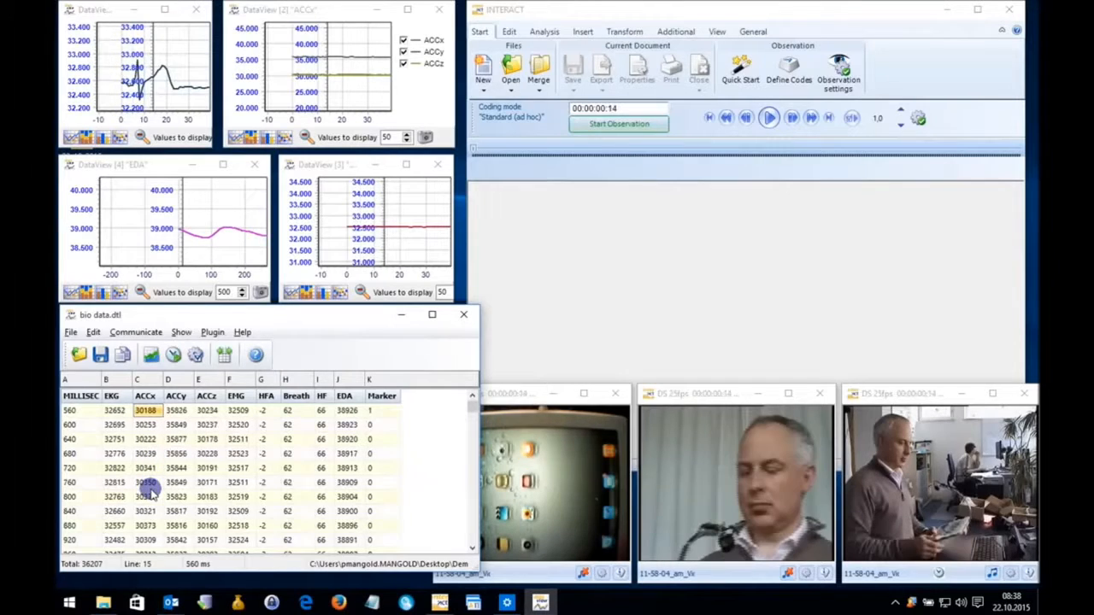
left_click(147, 498)
left_click(147, 526)
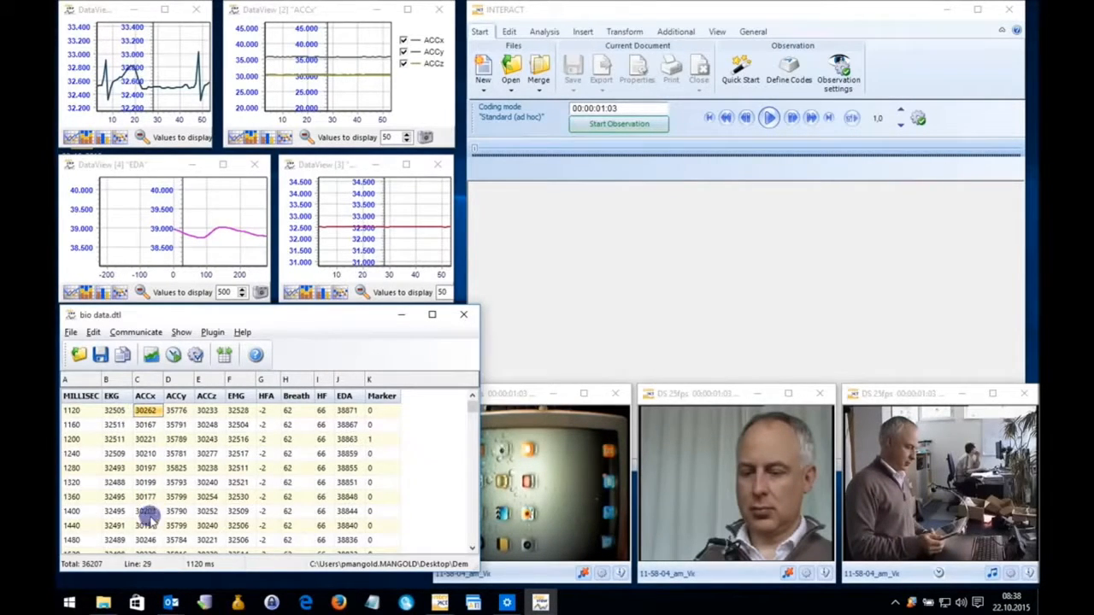
left_click(147, 511)
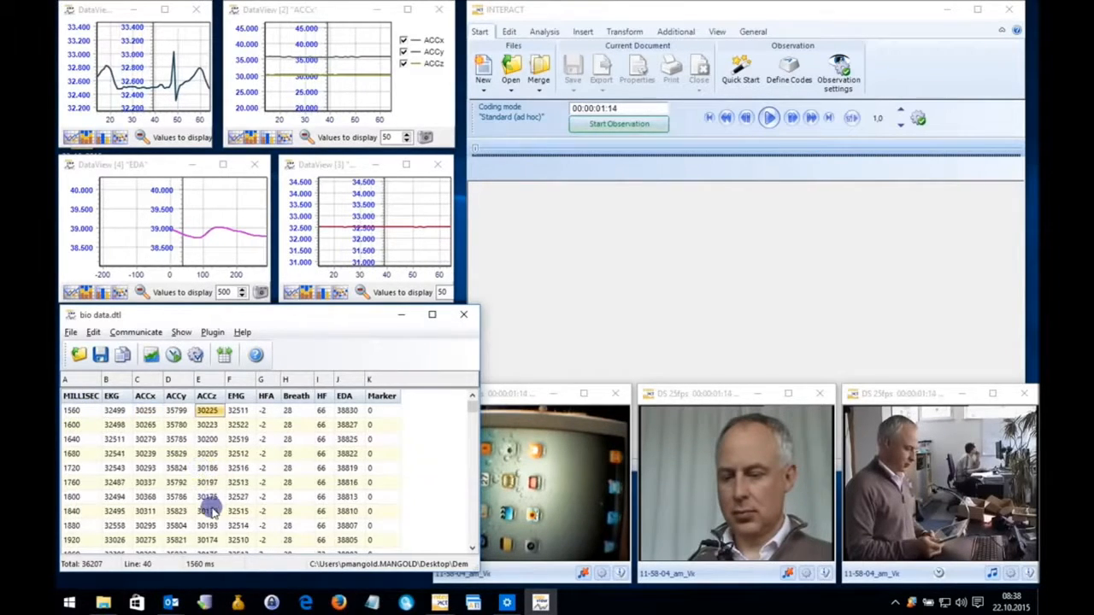
left_click(209, 511)
left_click(216, 539)
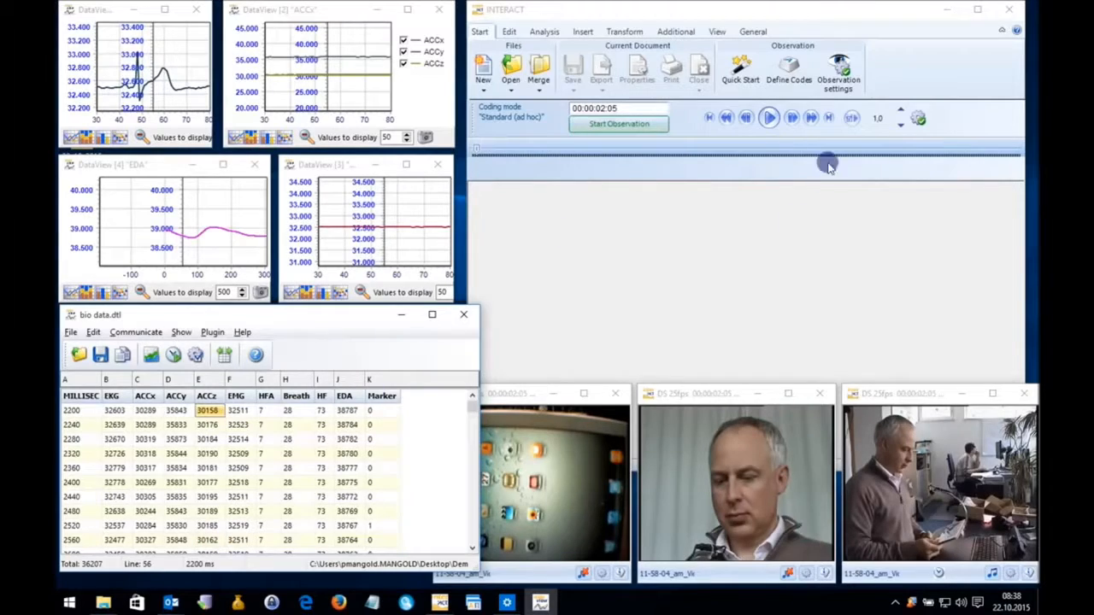
Play the videos with the charts, jump back on the timeline to 00:00:03:09, and resume playback.
left_click(769, 118)
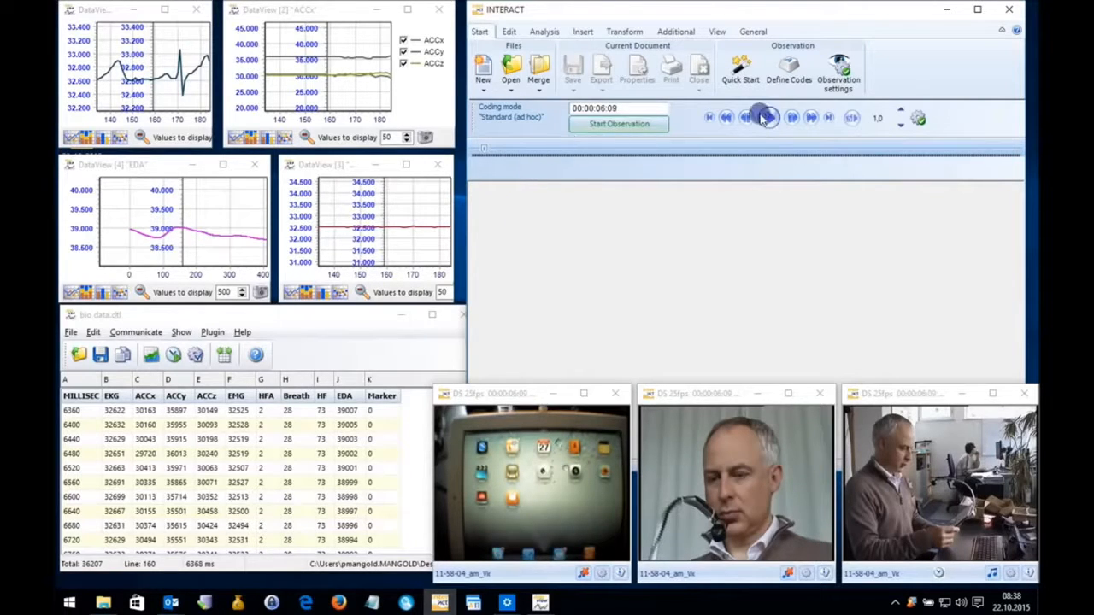
left_click(479, 152)
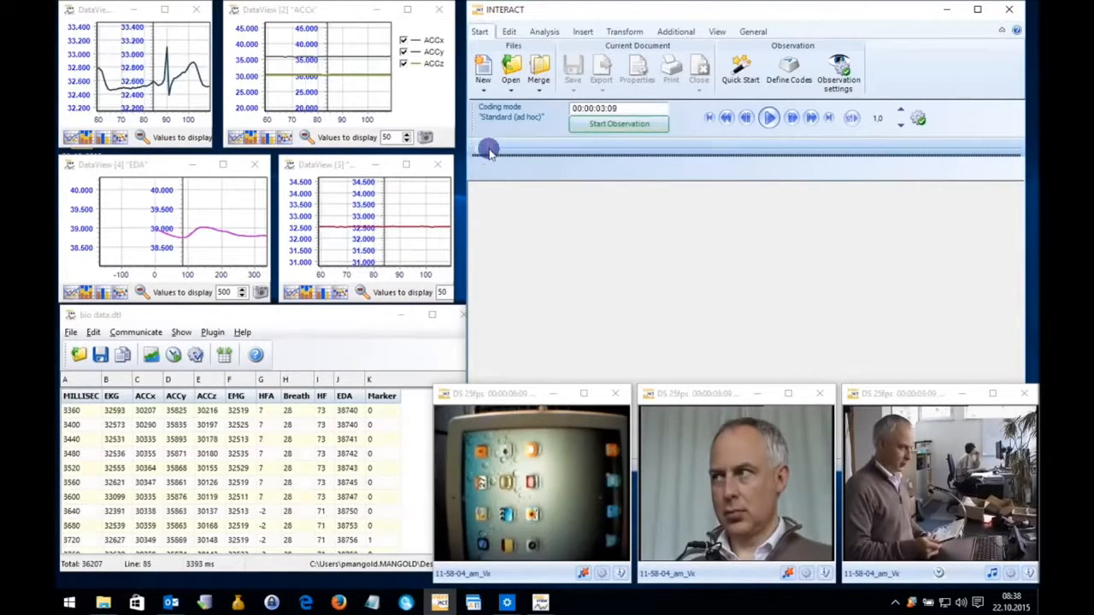
left_click(768, 119)
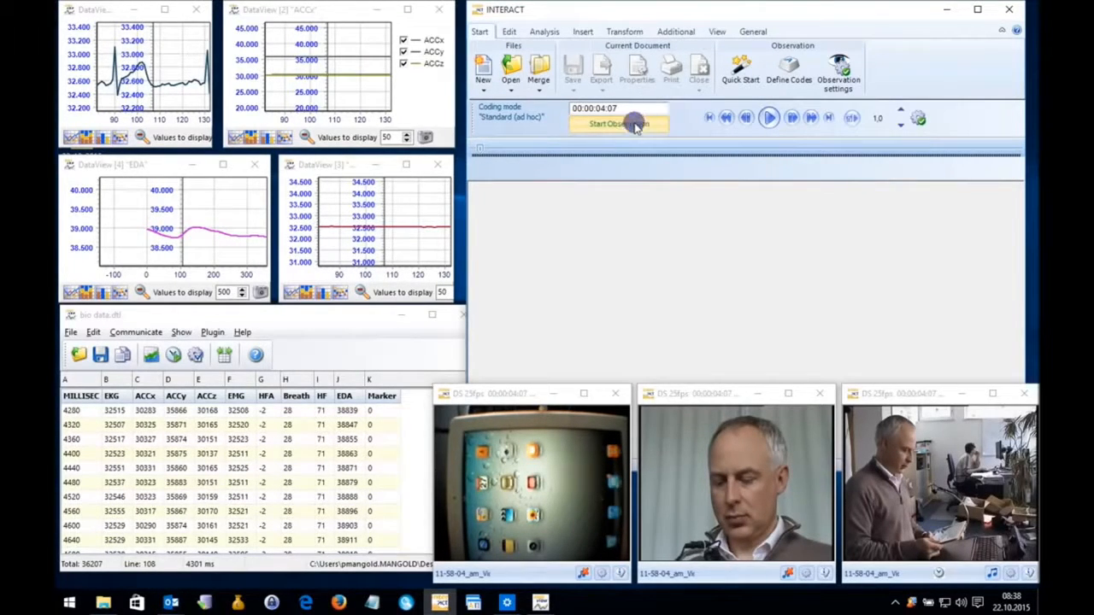
left_click(788, 68)
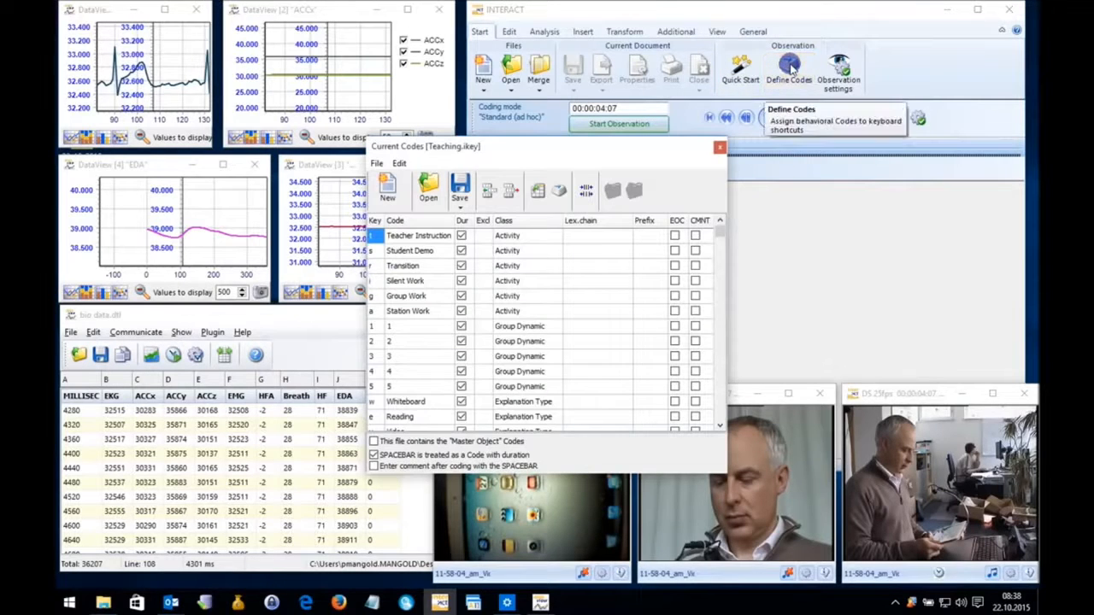
left_click(428, 188)
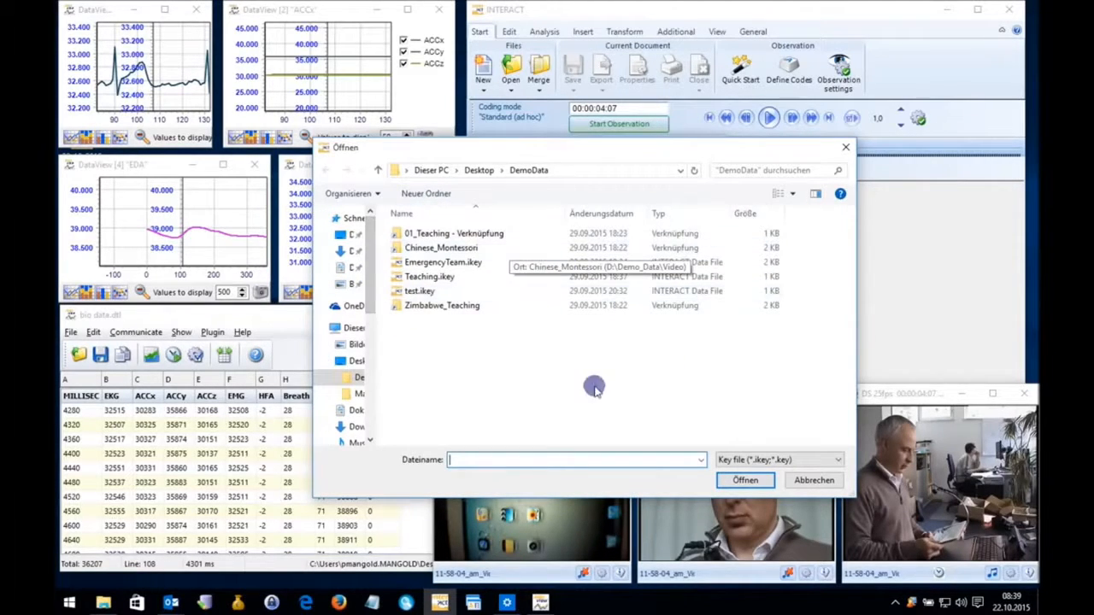
left_click_drag(362, 256, 383, 342)
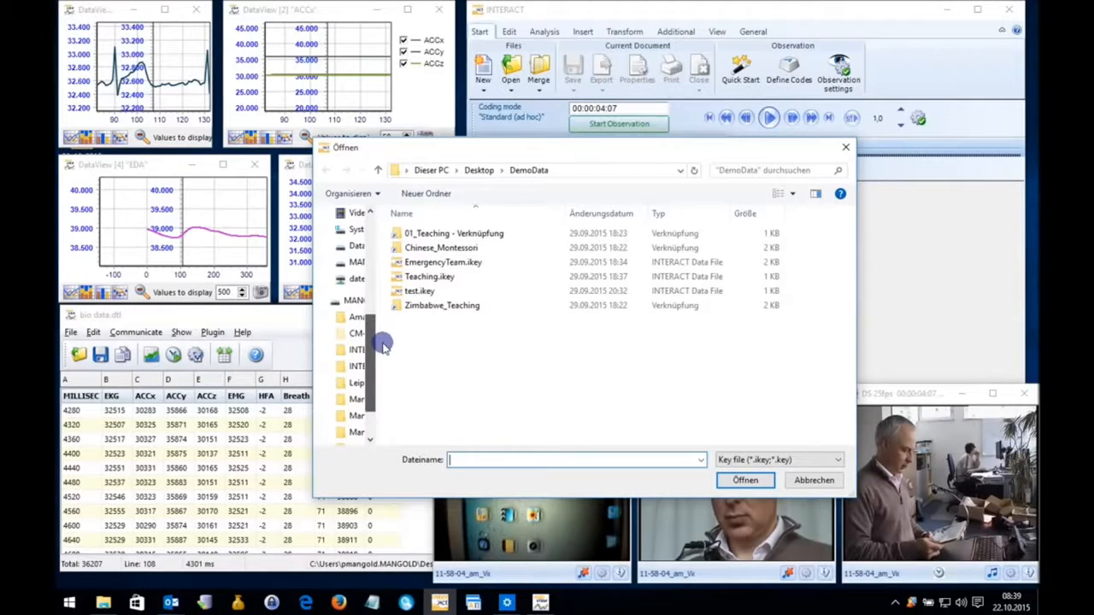
left_click(811, 481)
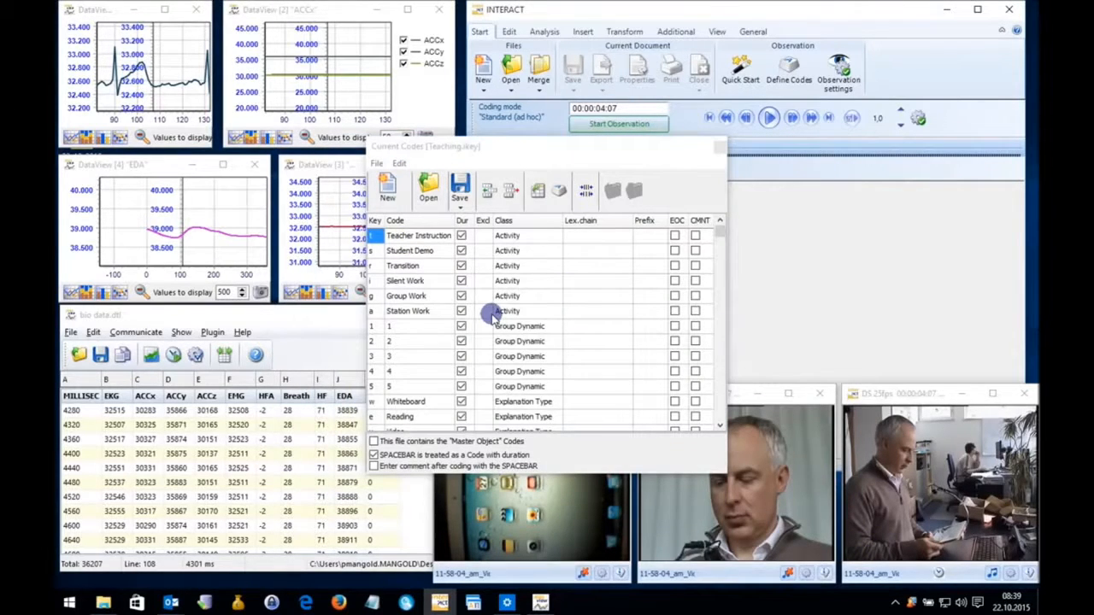
left_click(708, 142)
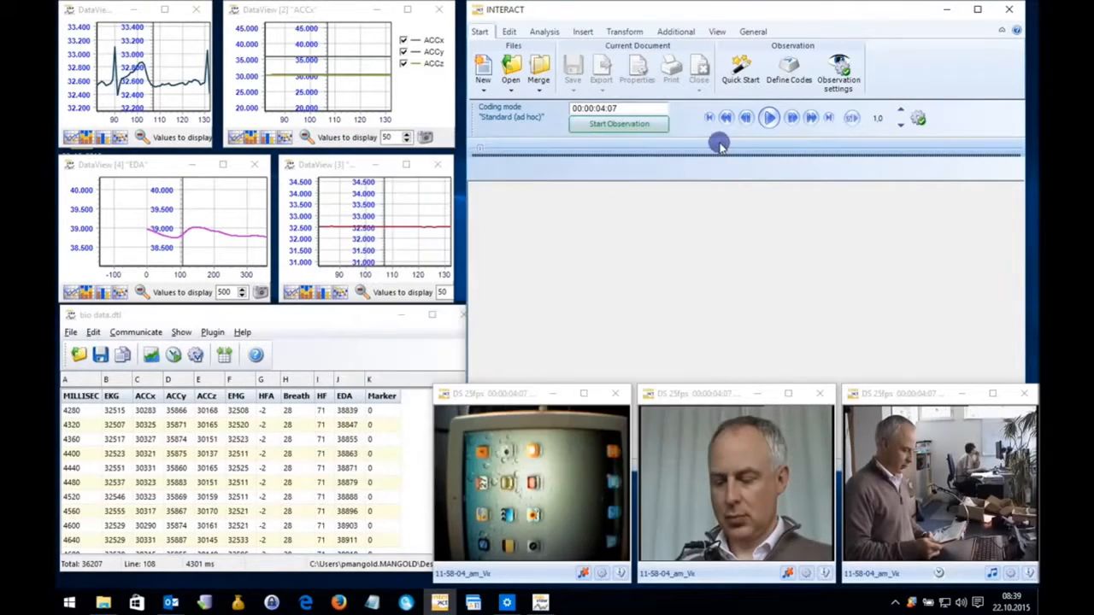
Start an observation in a new document linked to the current multimedia files, decline the same-folder storage, and move the Coding Panel clear of the videos.
left_click(647, 123)
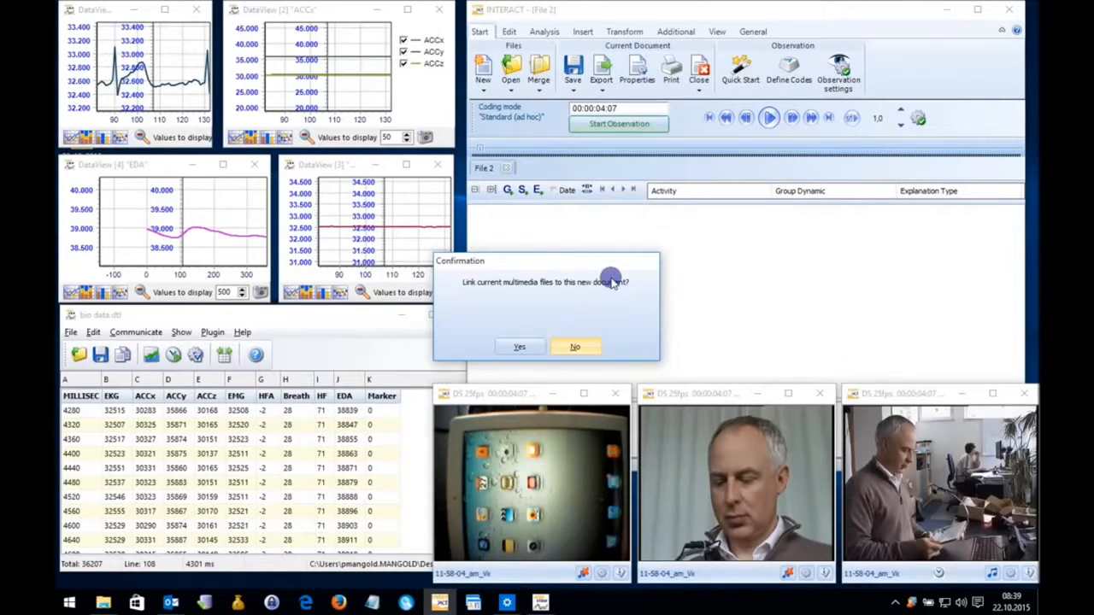
left_click(522, 348)
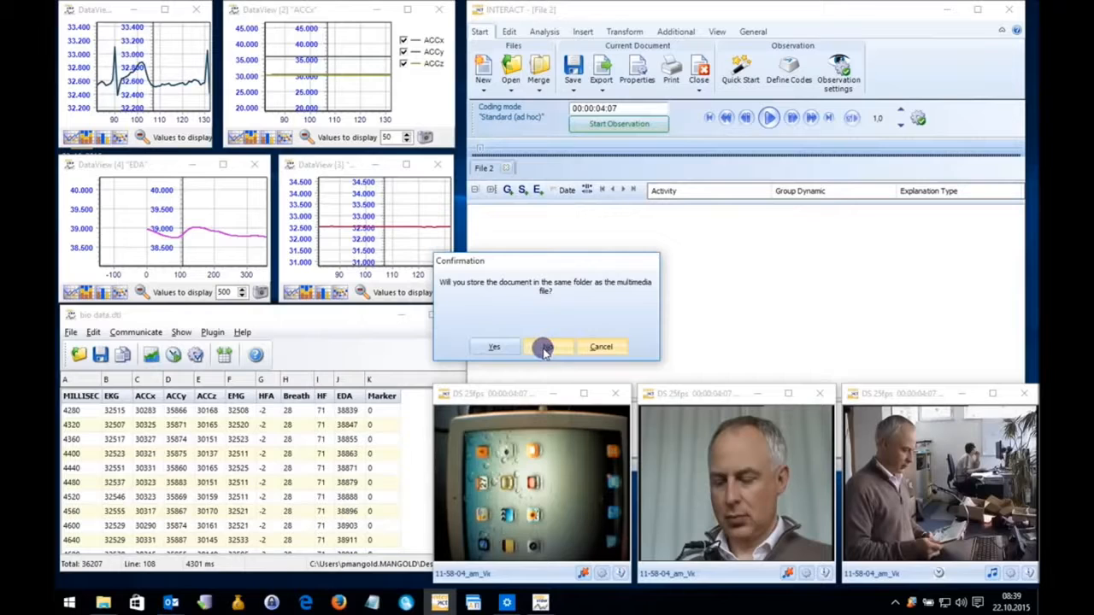
left_click(548, 348)
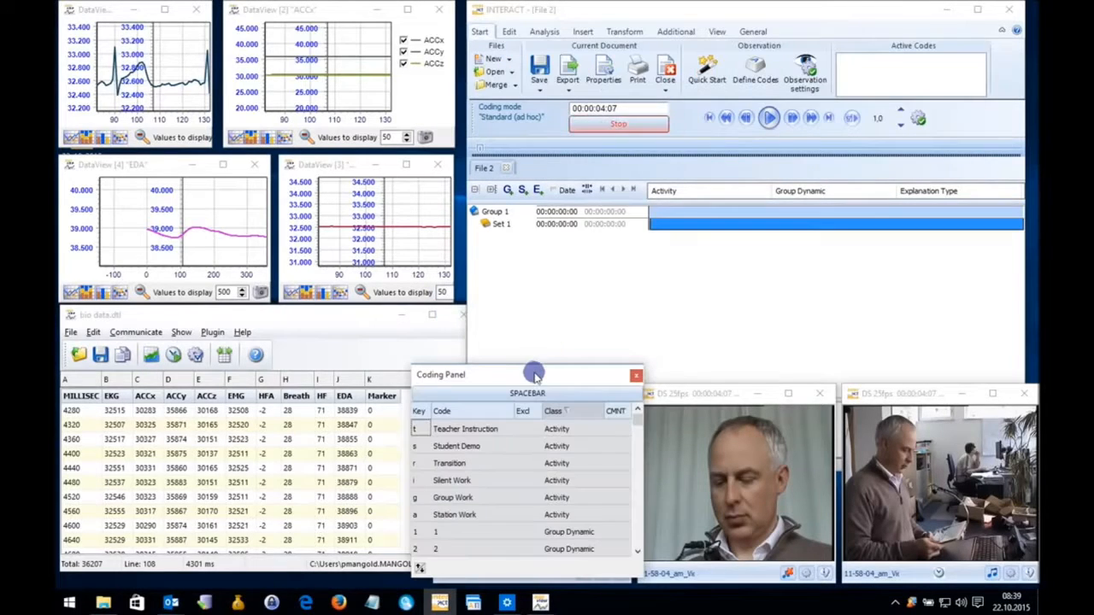
left_click_drag(530, 376, 818, 168)
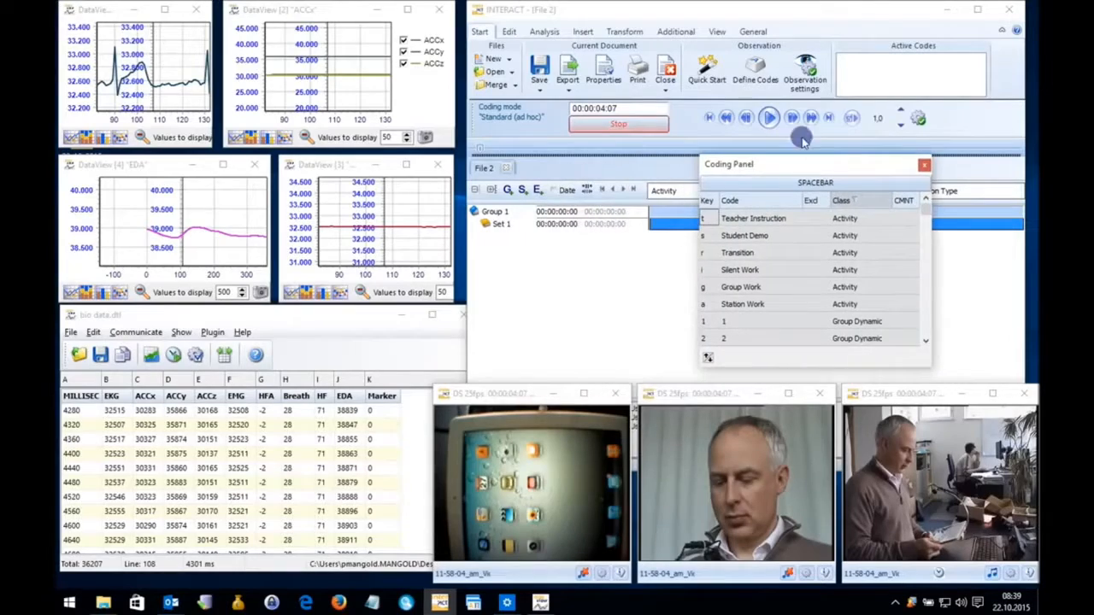
Play the videos while logging a run of overlapping codes from all six Activity codes and Group Dynamic 1 to 3, and pause playback.
left_click(767, 119)
left_click(773, 252)
left_click(777, 287)
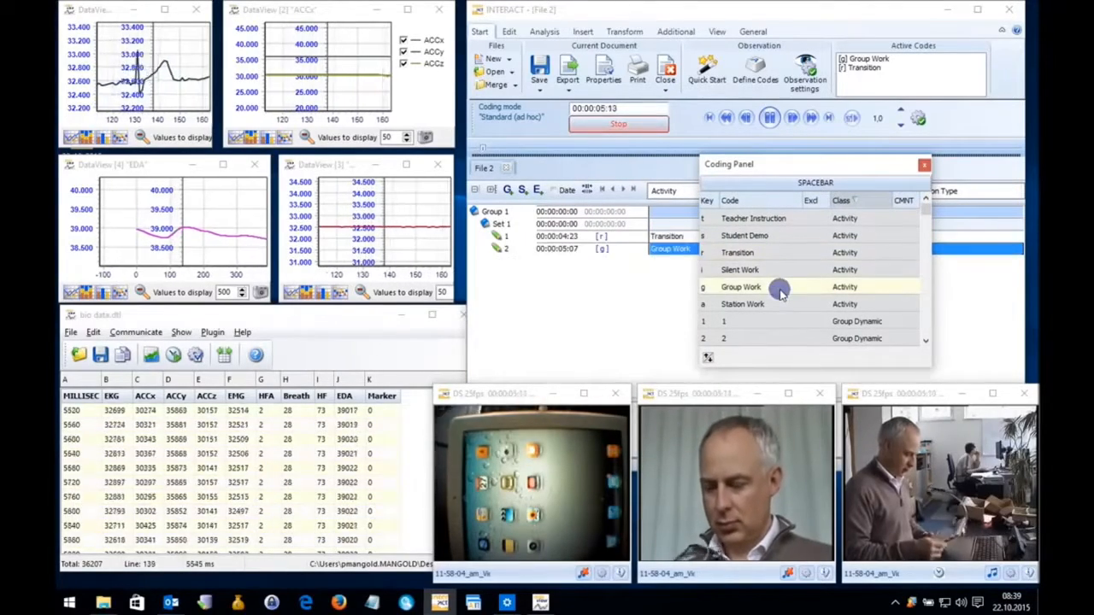
left_click(773, 270)
left_click(774, 218)
left_click(760, 252)
left_click(774, 288)
left_click(773, 304)
left_click(773, 270)
left_click(773, 235)
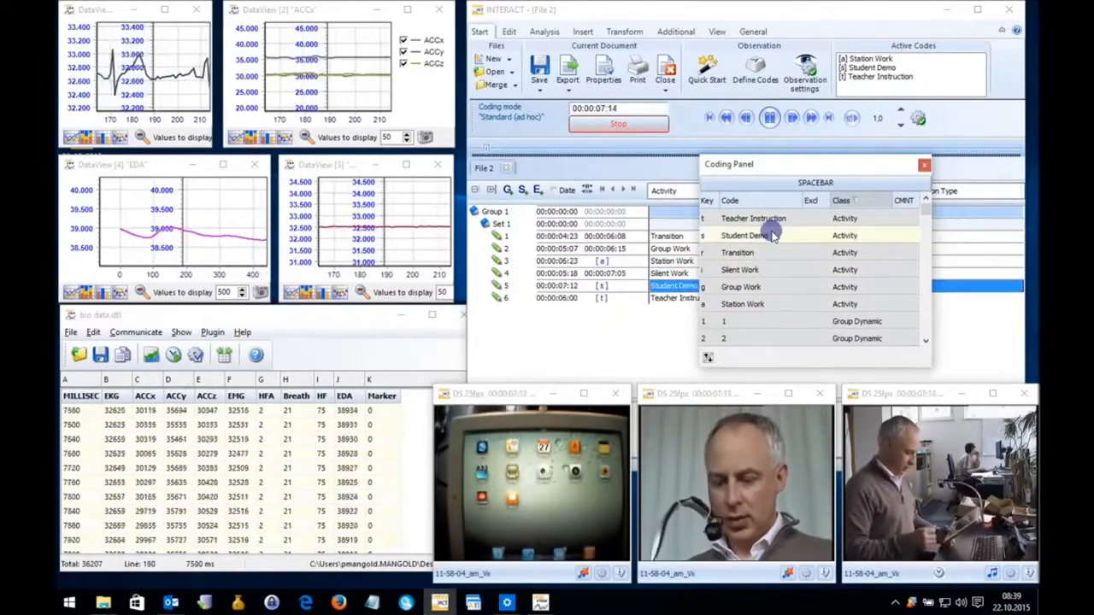
left_click(773, 253)
left_click(773, 287)
left_click(773, 320)
left_click(776, 287)
left_click(779, 250)
left_click(776, 270)
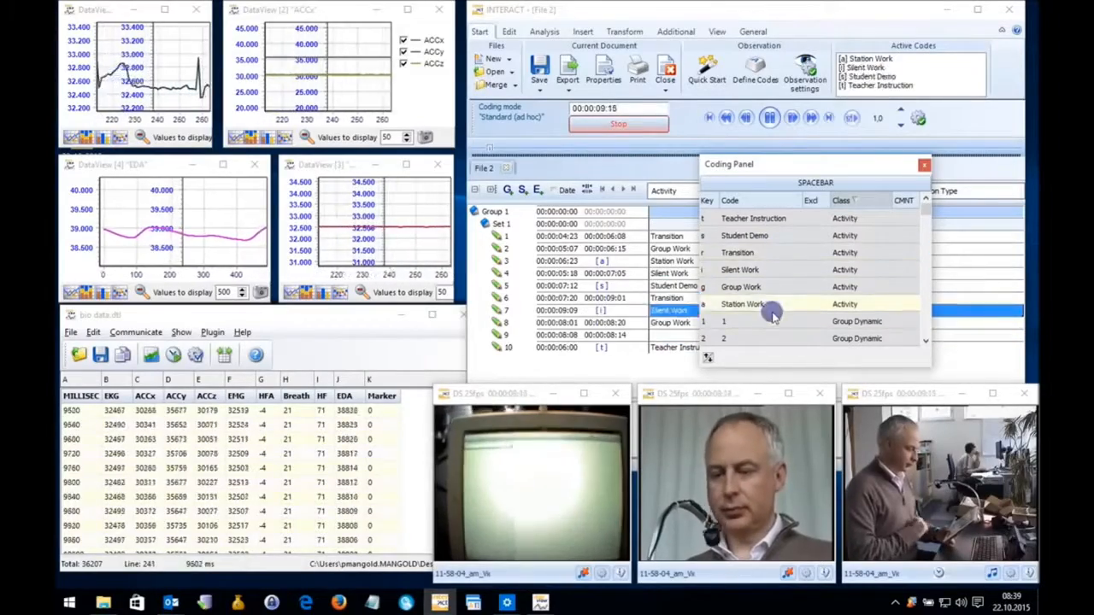
left_click(772, 305)
left_click(773, 320)
left_click(774, 287)
left_click(773, 252)
left_click(772, 237)
left_click(772, 270)
left_click(774, 304)
left_click(776, 319)
left_click(775, 287)
left_click(773, 253)
left_click(773, 236)
left_click(775, 254)
left_click(776, 287)
left_click(783, 302)
left_click(785, 269)
left_click(788, 237)
left_click(790, 253)
left_click(793, 303)
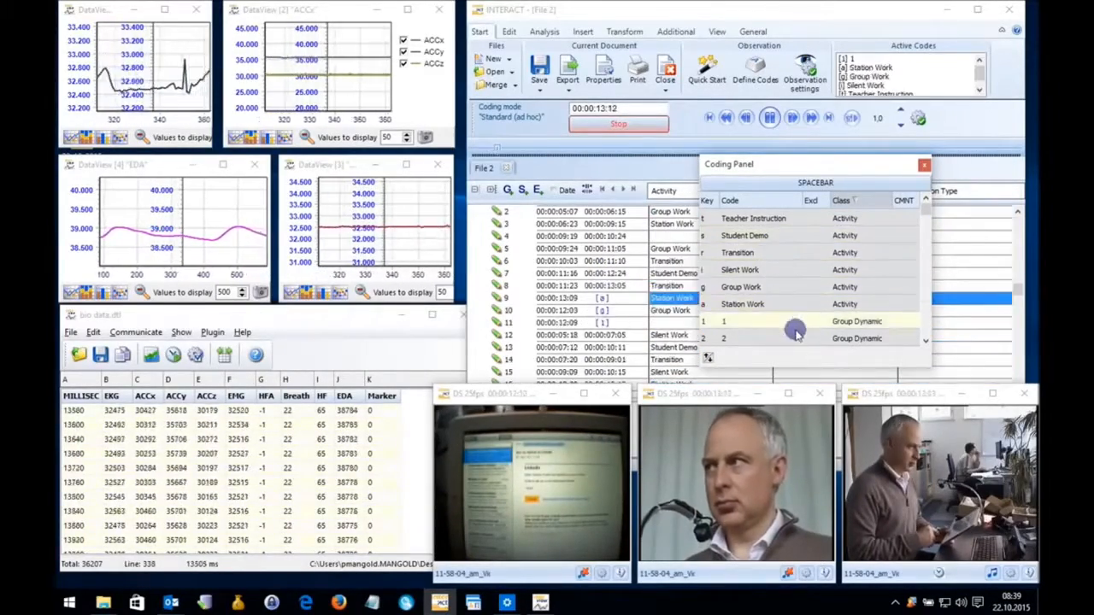
left_click(796, 334)
left_click(796, 304)
left_click(797, 285)
left_click(794, 253)
left_click(805, 322)
left_click(813, 343)
left_click(816, 323)
left_click(806, 288)
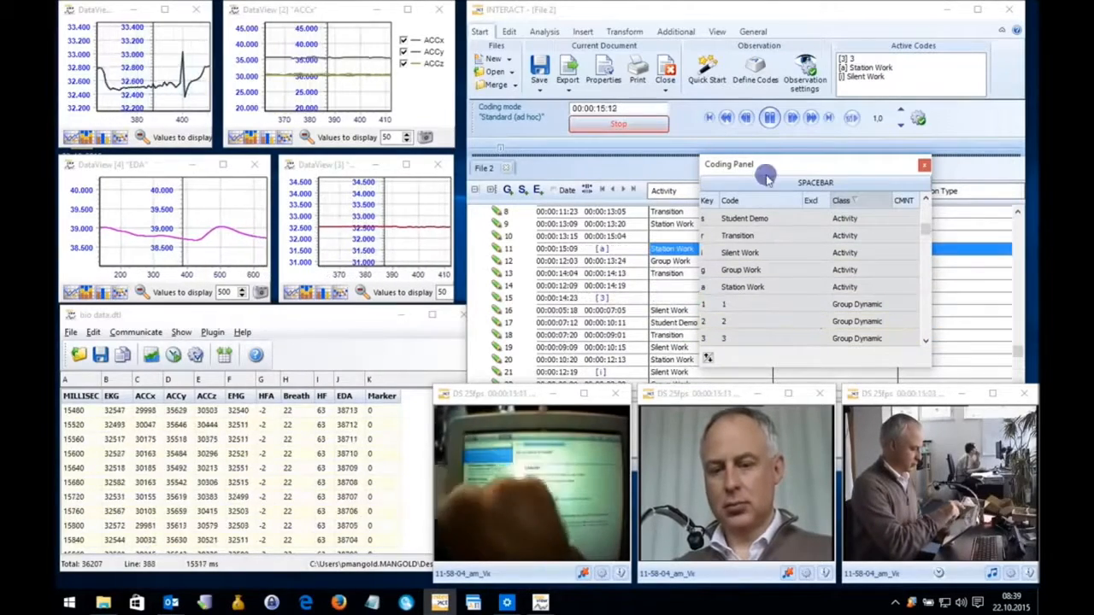
left_click(770, 117)
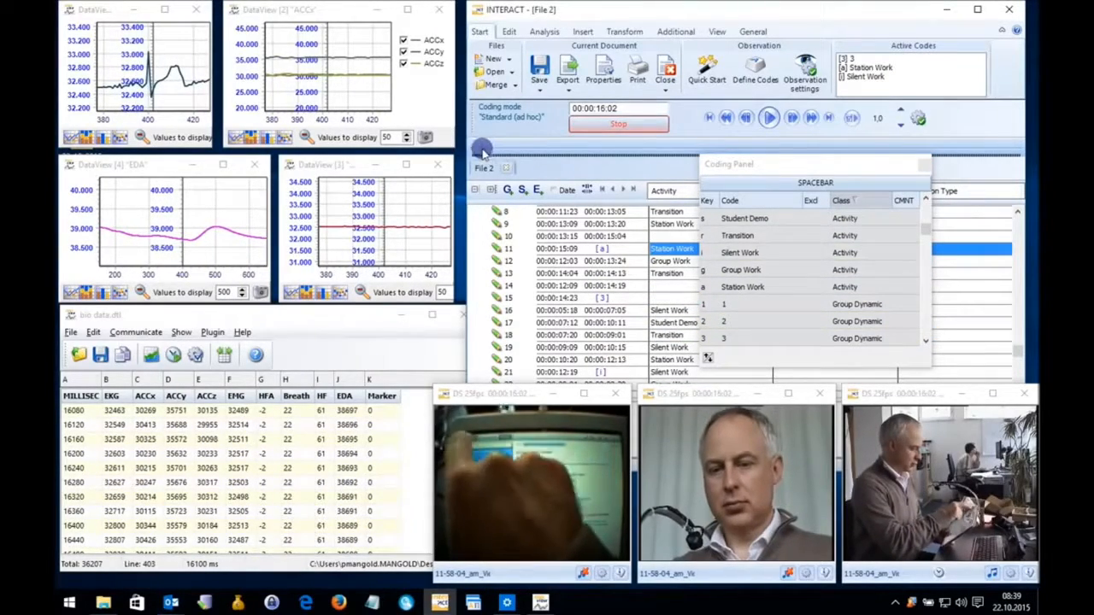
Jump ahead to about 00:00:25, log Transition, Group Work and Group Dynamic 2 events, and stop the observation.
left_click_drag(505, 147, 518, 148)
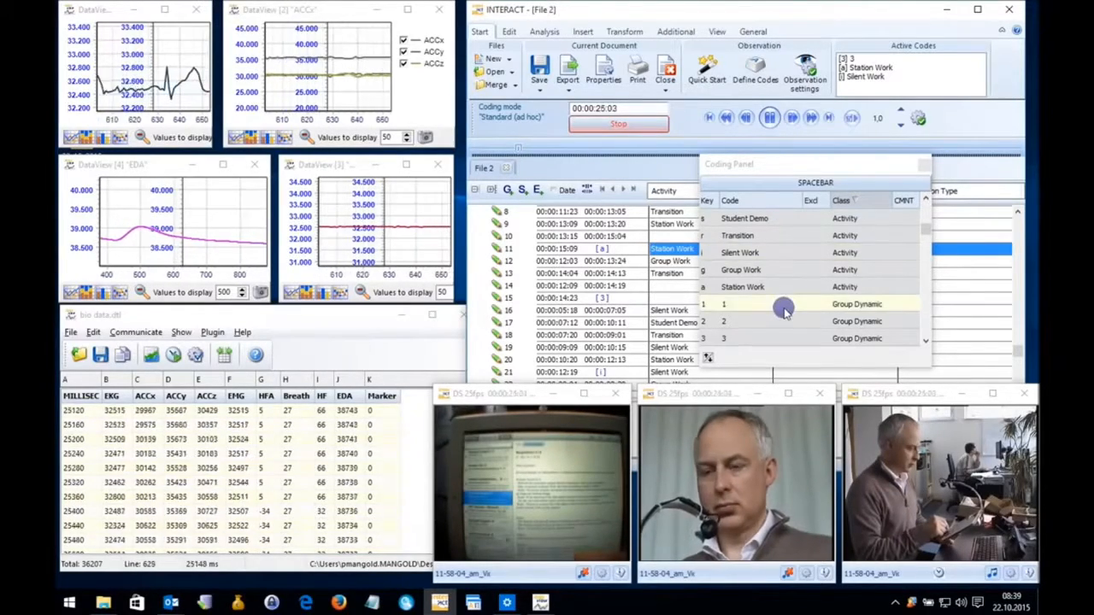
left_click(795, 238)
left_click(793, 270)
double_click(798, 321)
left_click(799, 270)
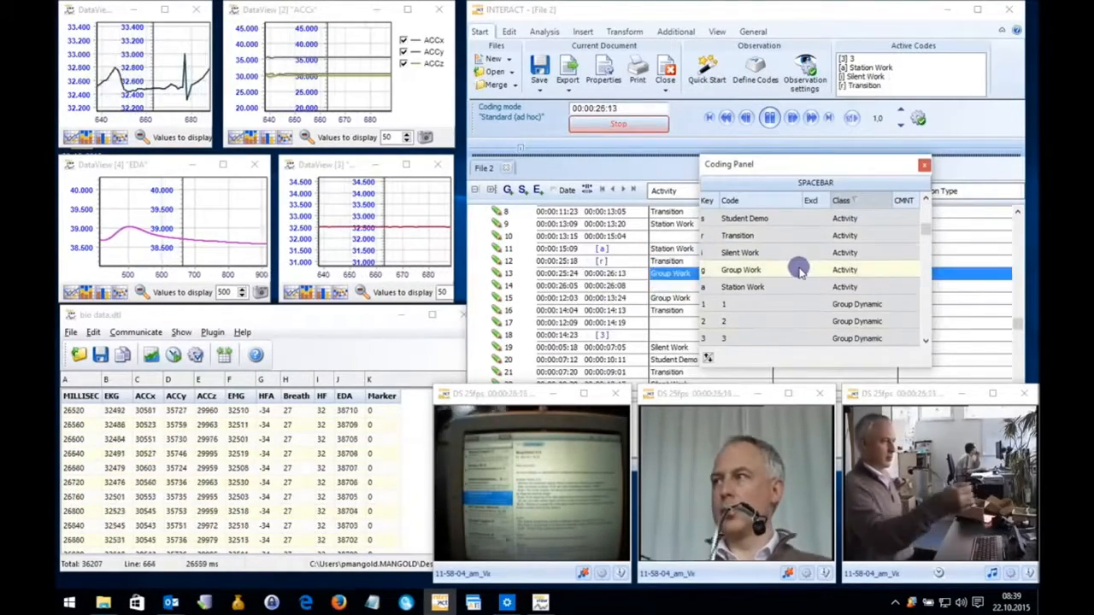
left_click(769, 118)
left_click(634, 124)
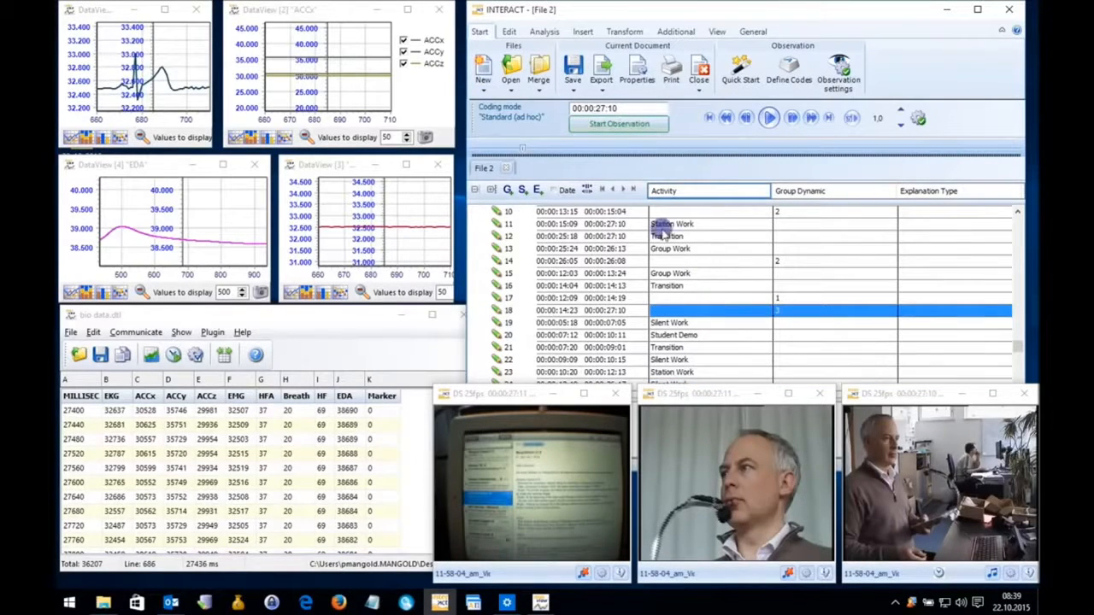
Replay events 3, 6, 9, 2 and again 3 from the event list, with the videos and sensor charts following.
scroll(676, 268, "up", 10)
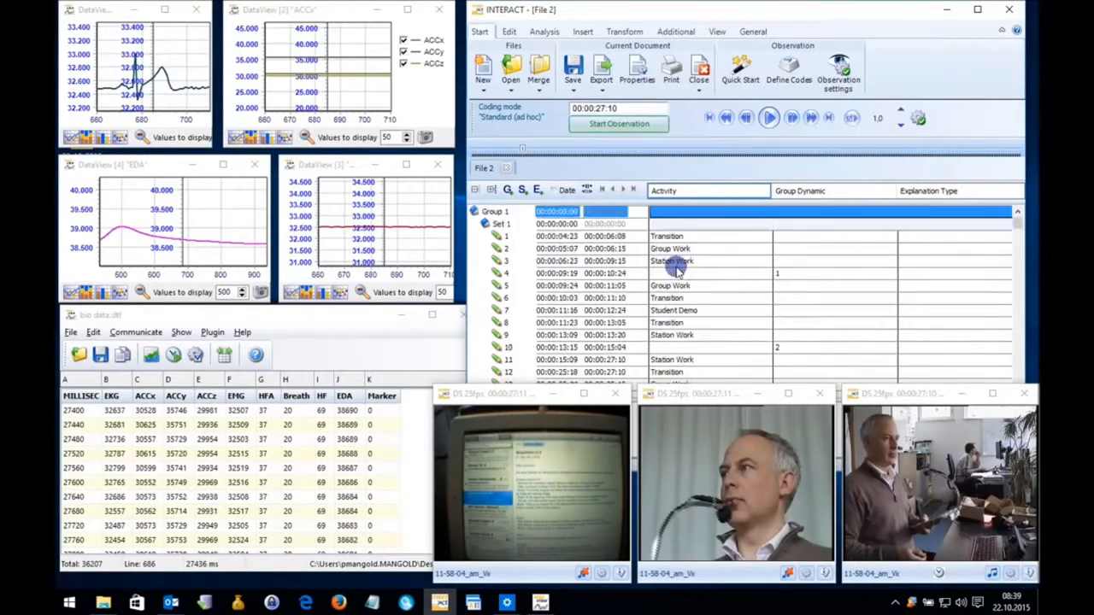
double_click(677, 264)
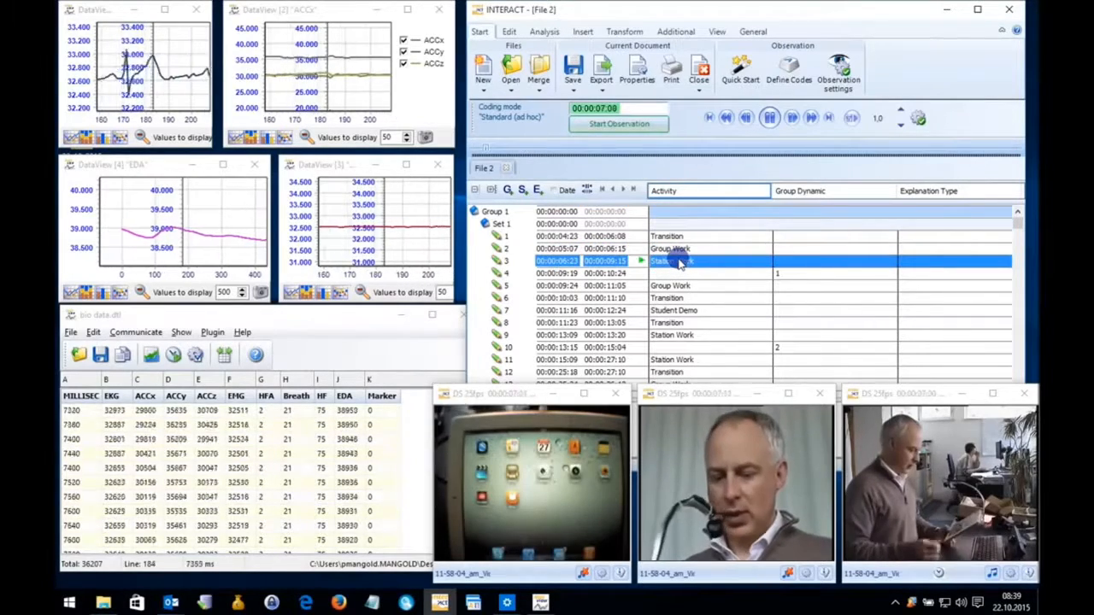
double_click(681, 299)
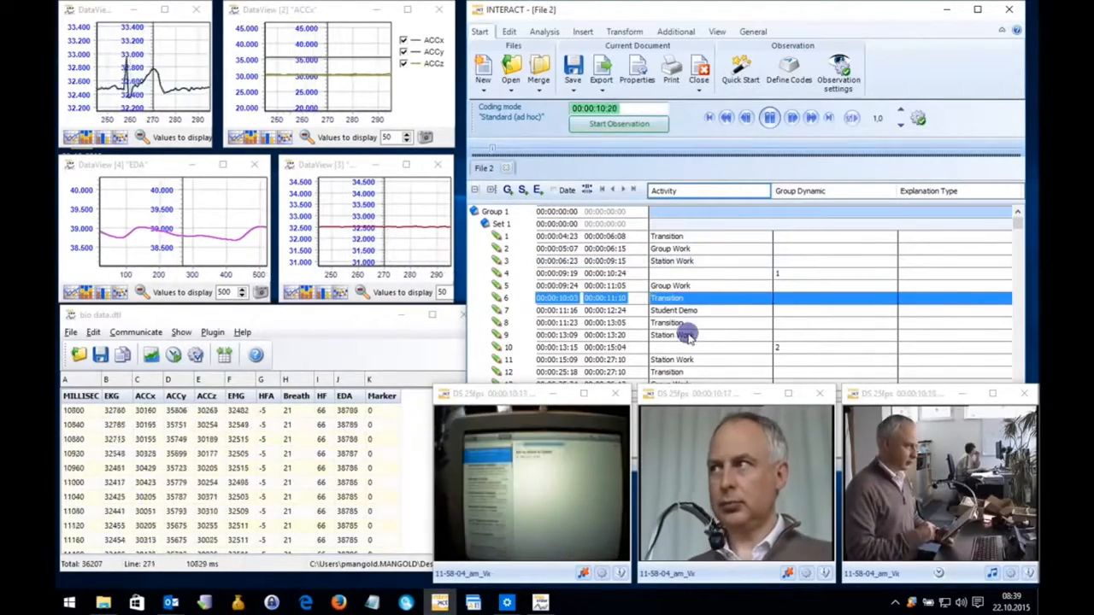
double_click(685, 335)
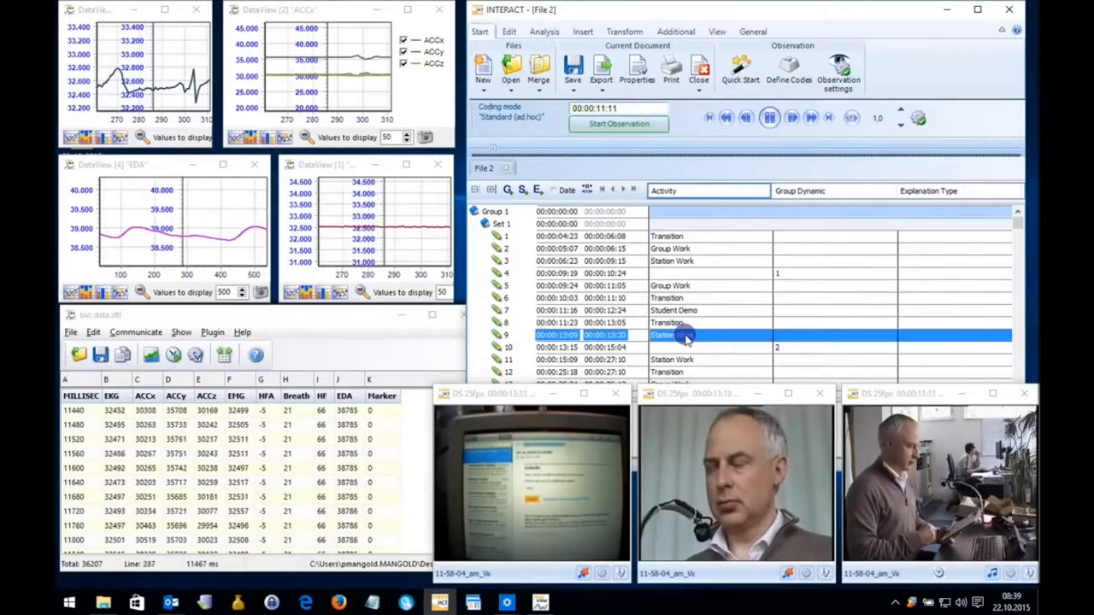
double_click(681, 247)
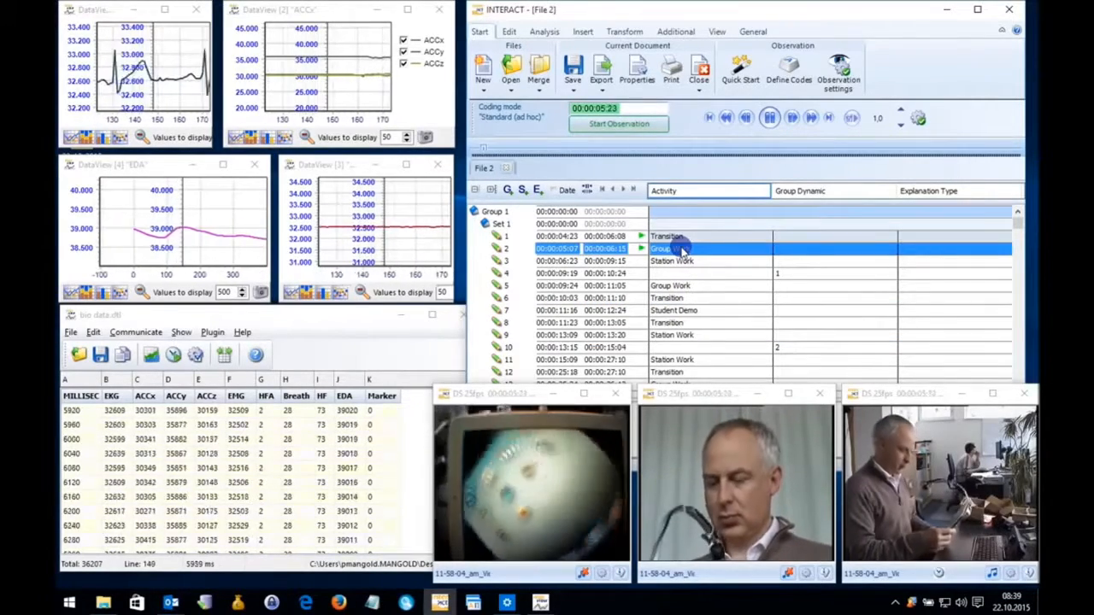
double_click(684, 261)
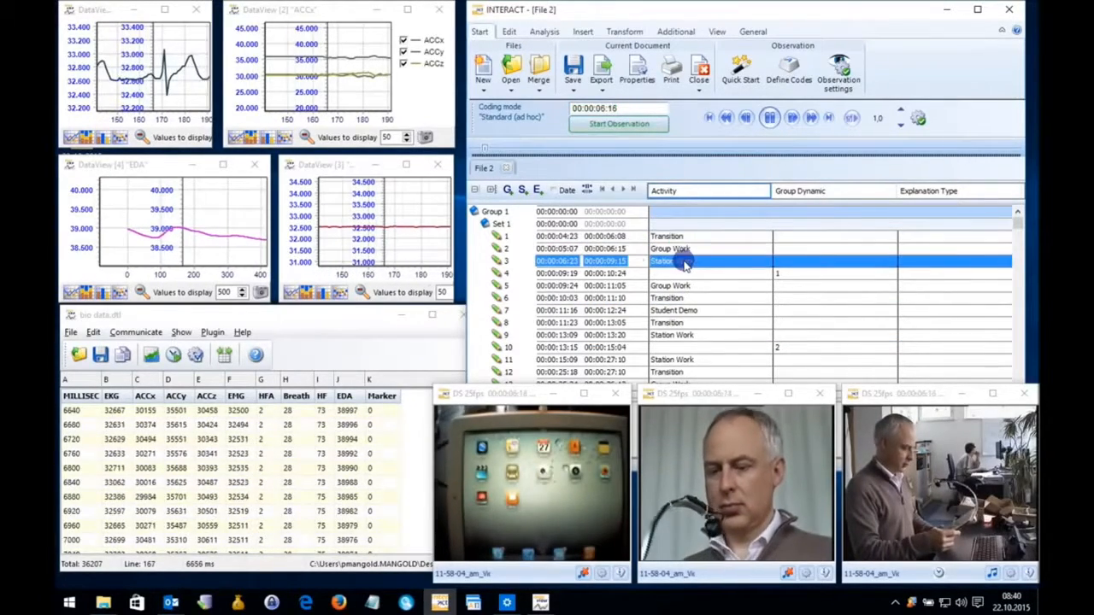
Move the first video aside, enlarge the comment area below the event list, and enter sample text for event 3, Station Work.
left_click_drag(520, 394, 815, 292)
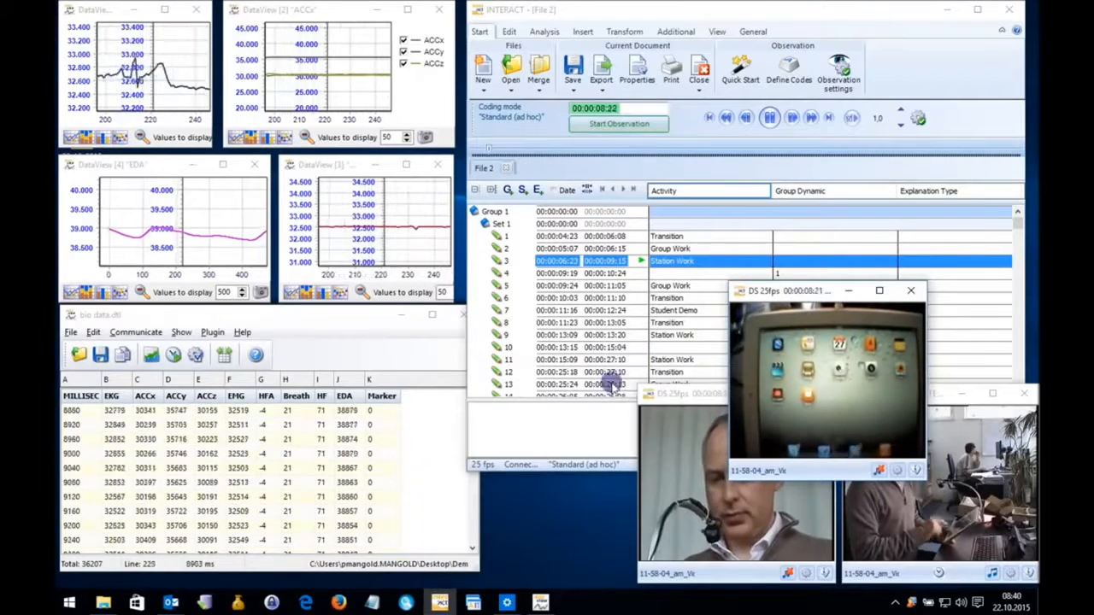
left_click_drag(599, 399, 597, 336)
left_click(554, 365)
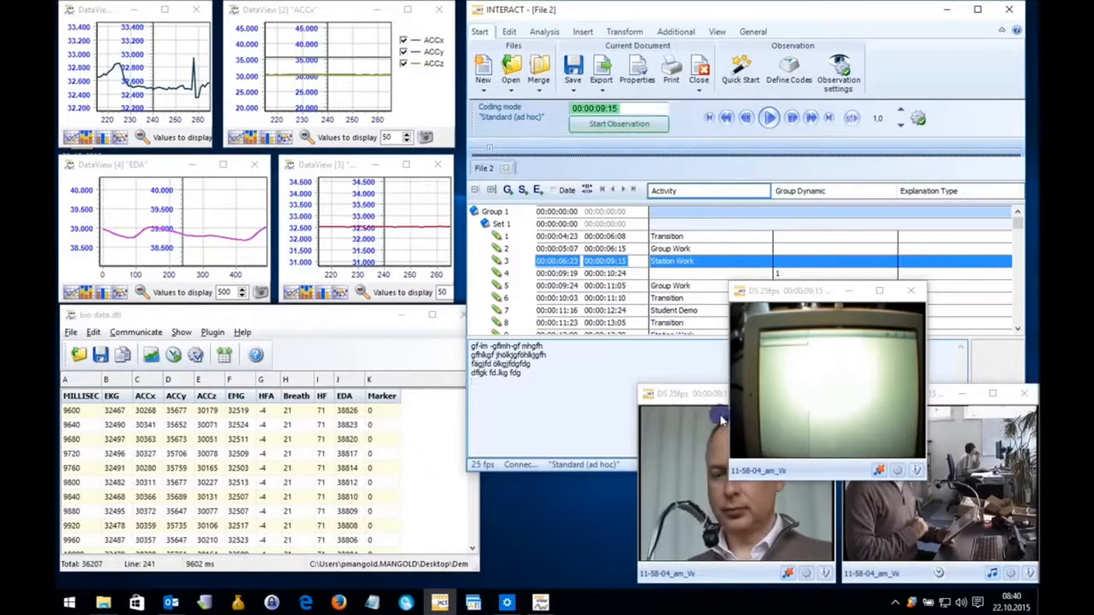
Replay events 4 and 5, and place the first video window back beside the other two videos.
double_click(674, 274)
double_click(673, 285)
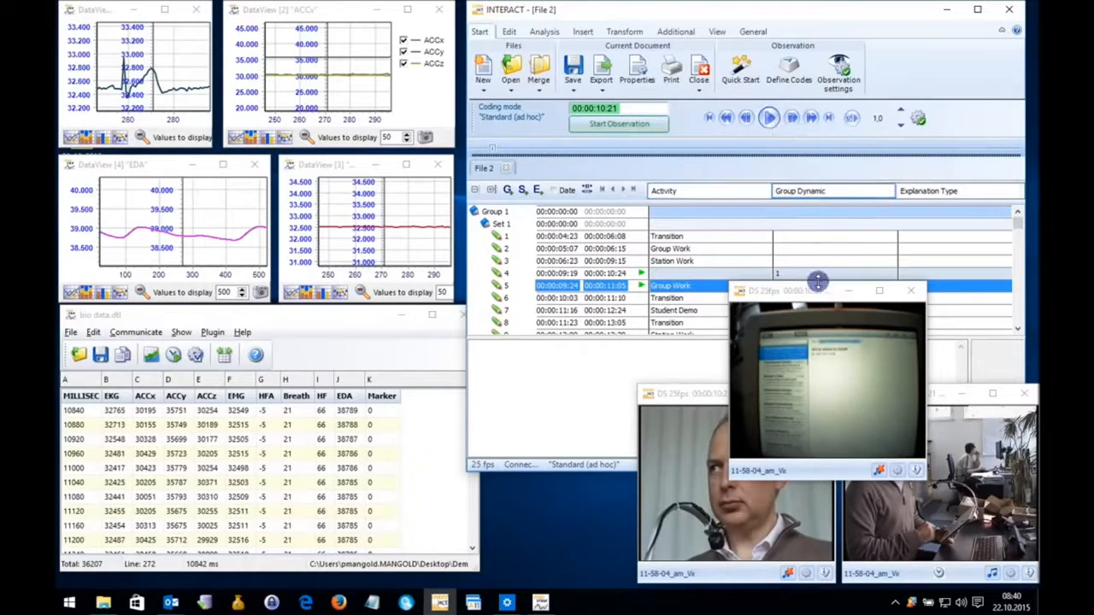
left_click_drag(804, 293, 541, 400)
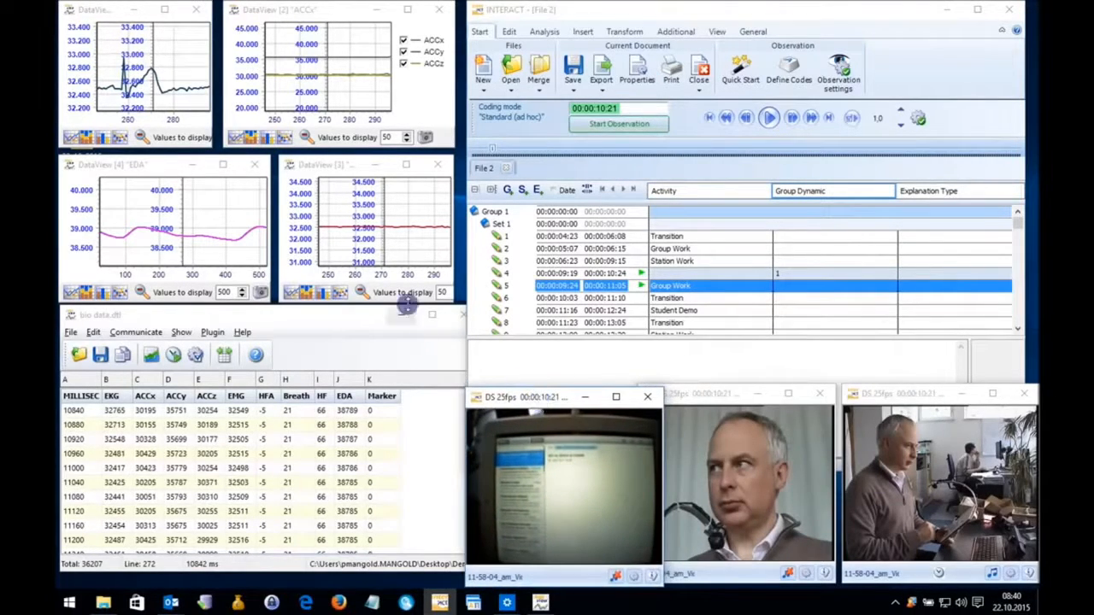
Generate a Time Line Chart of all logged Activity and Group Dynamic codes and place it above the videos.
left_click(545, 32)
left_click(504, 69)
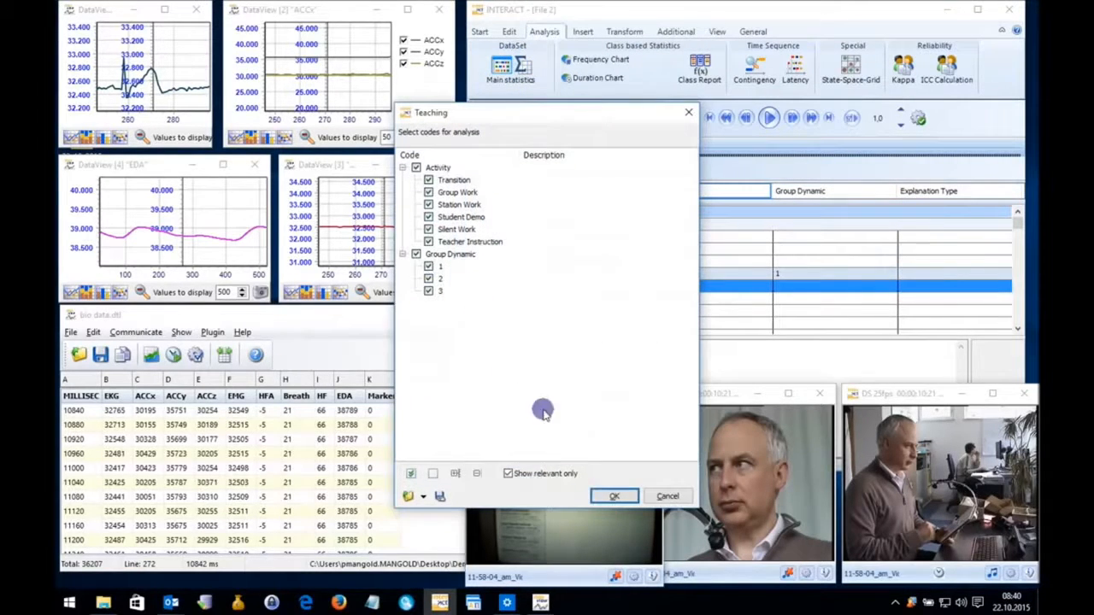
left_click(612, 496)
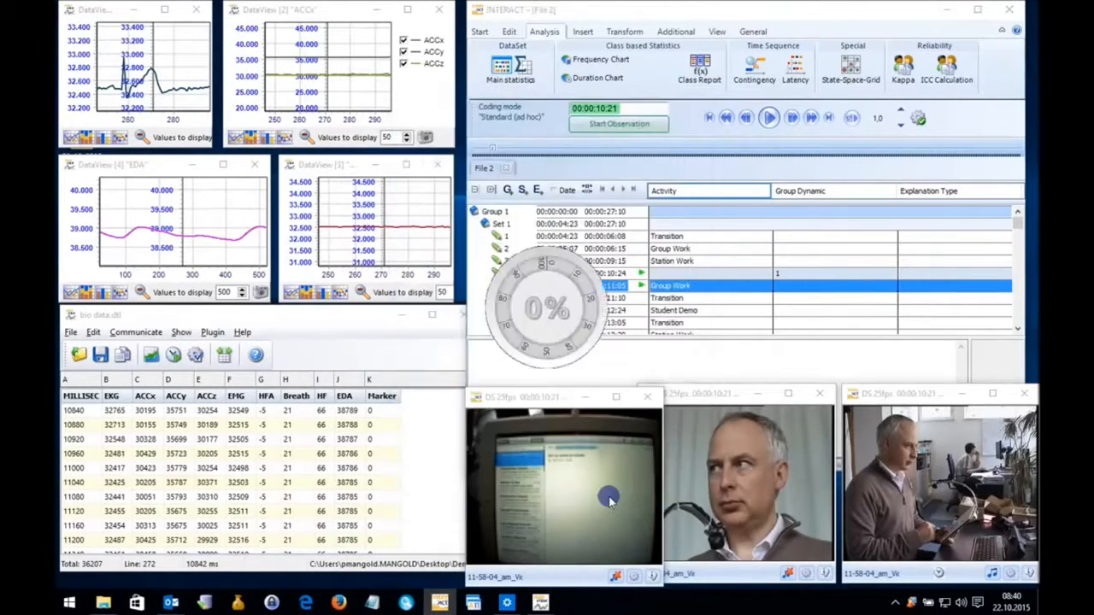
left_click_drag(162, 71, 584, 42)
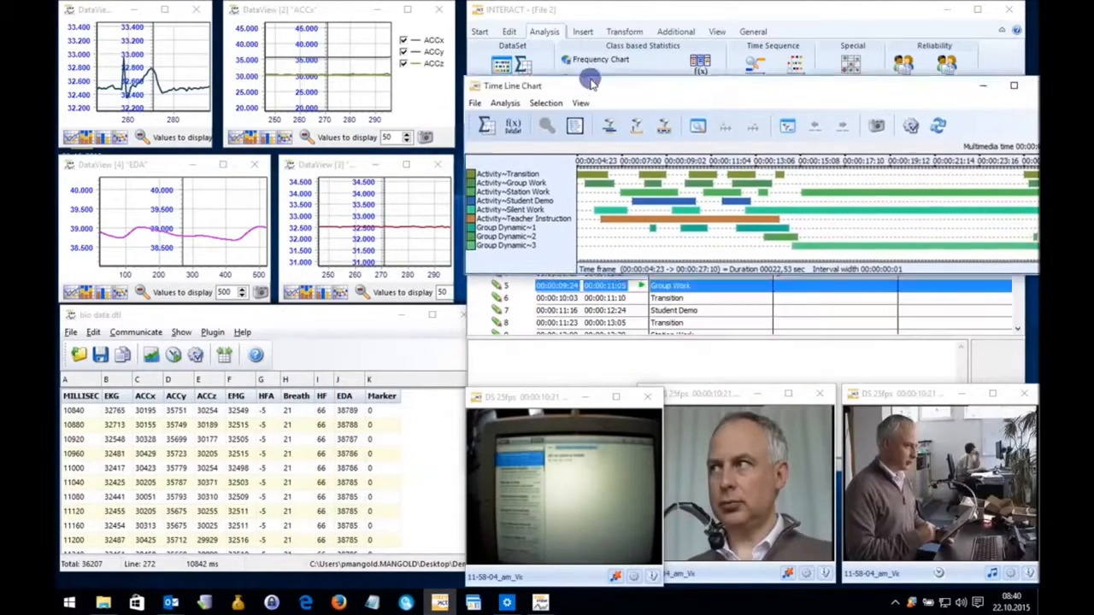
Move the videos and charts to the Student Demo bar in the Time Line Chart, replay event 2, Group Work, and close the chart.
left_click_drag(657, 144, 675, 156)
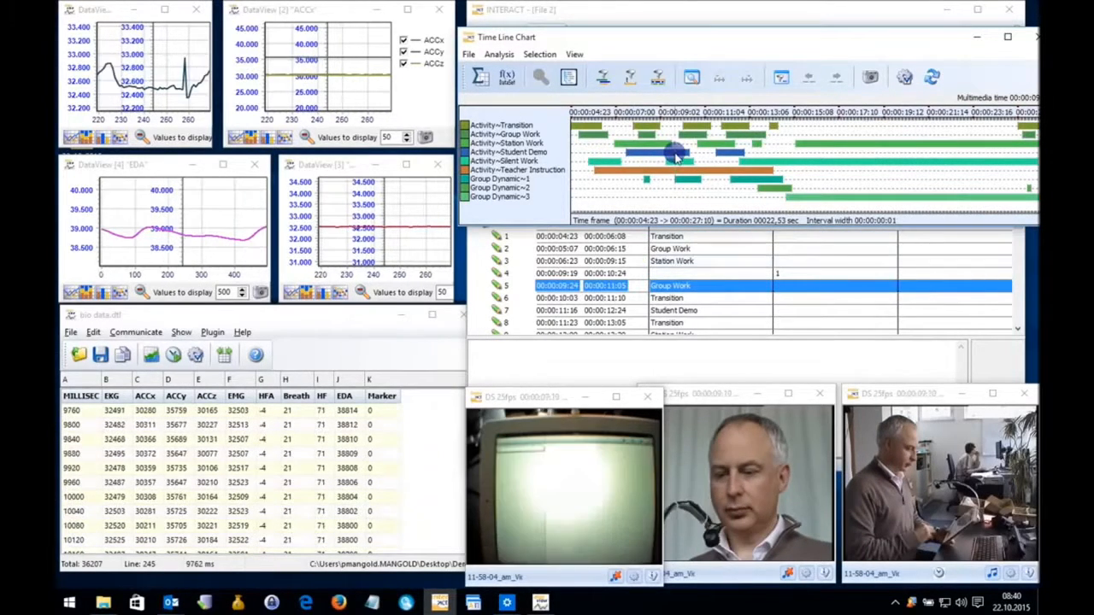
left_click(640, 254)
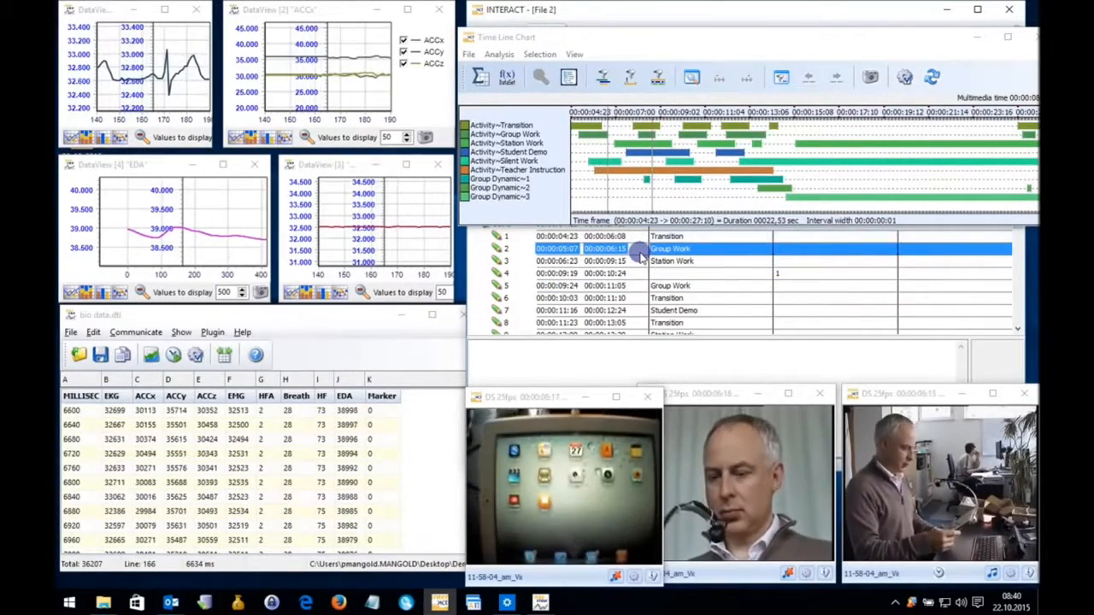
left_click_drag(892, 43, 830, 83)
left_click(982, 80)
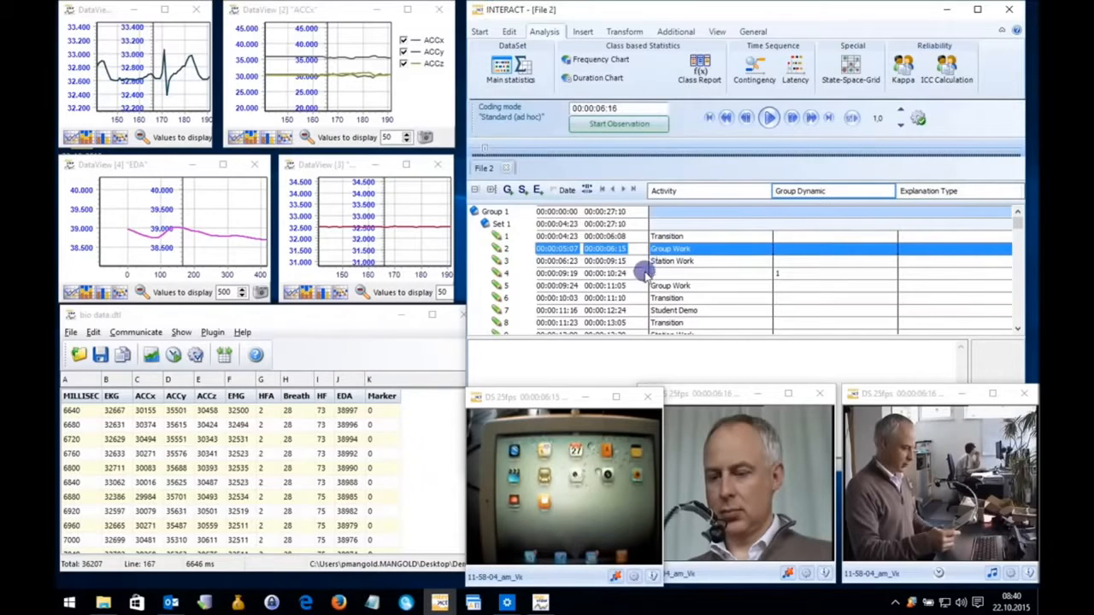
Shrink the comment area to show more of the event list and select events 1 through 11.
left_click(358, 316)
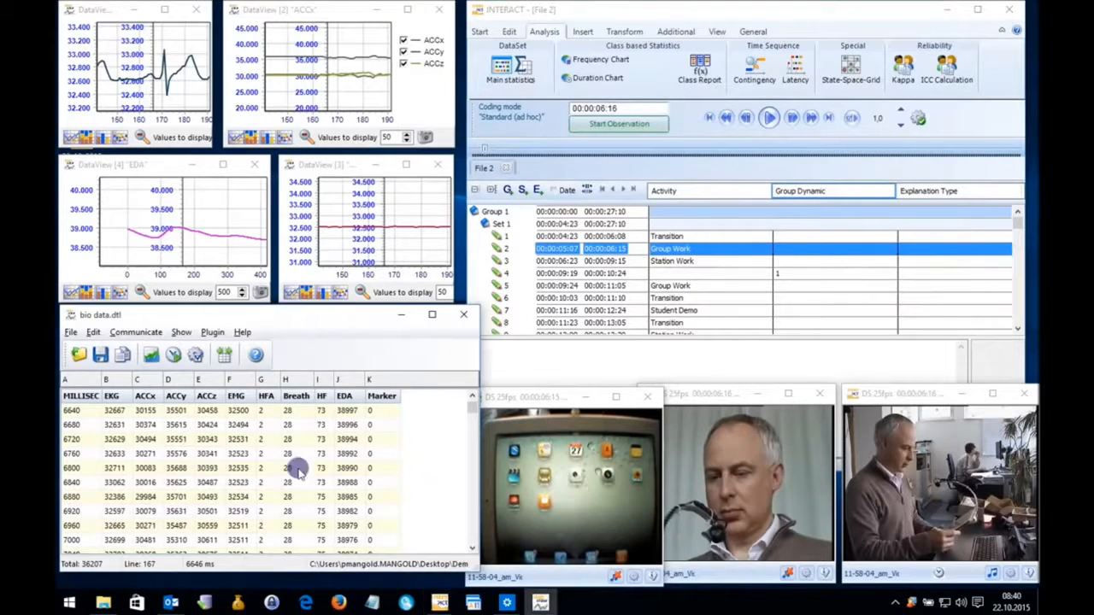
left_click(706, 238)
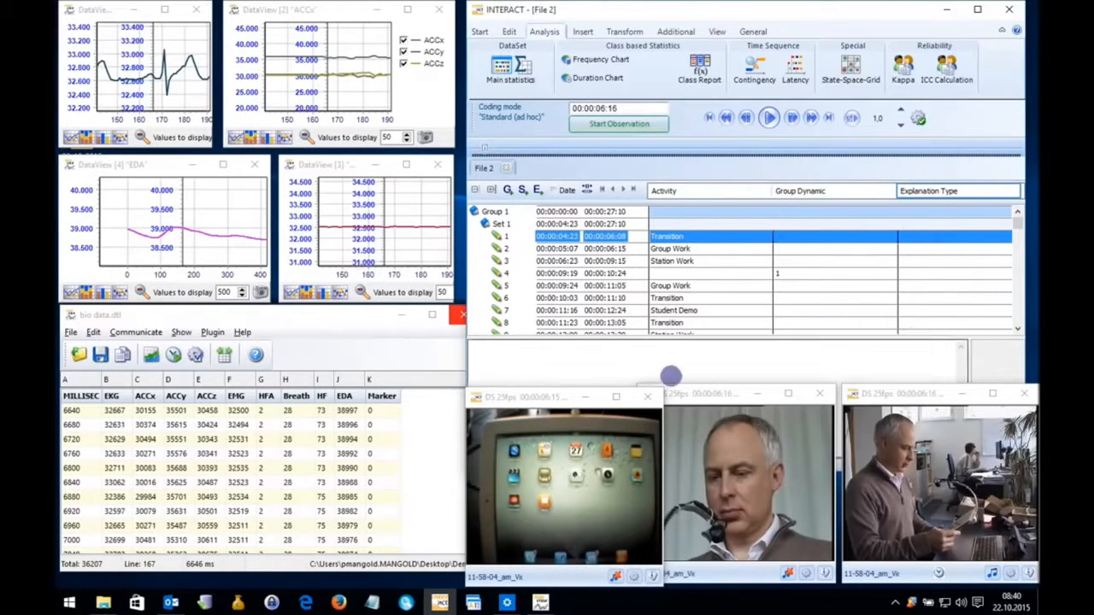
left_click_drag(670, 338, 672, 387)
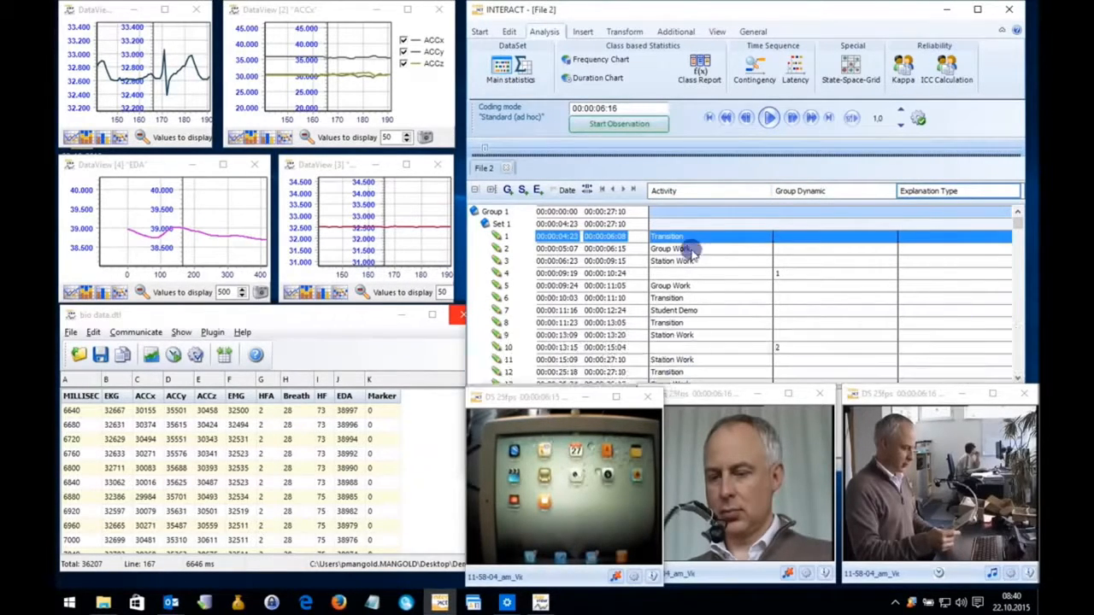
left_click(693, 362)
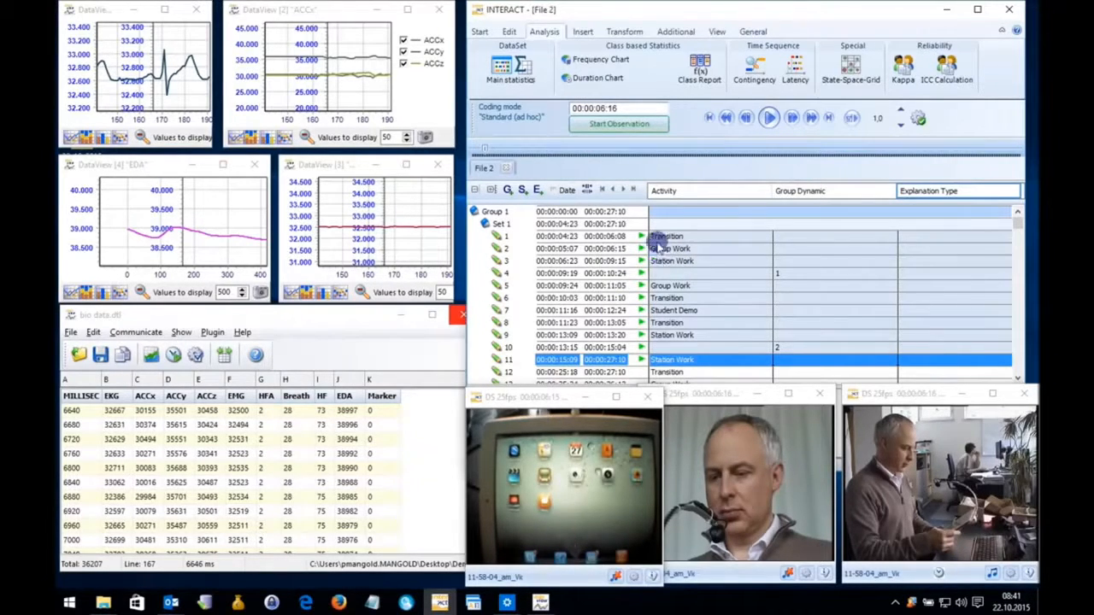
Find every Group Work code of the Activity class from the top of the document and select the found events.
left_click(669, 287)
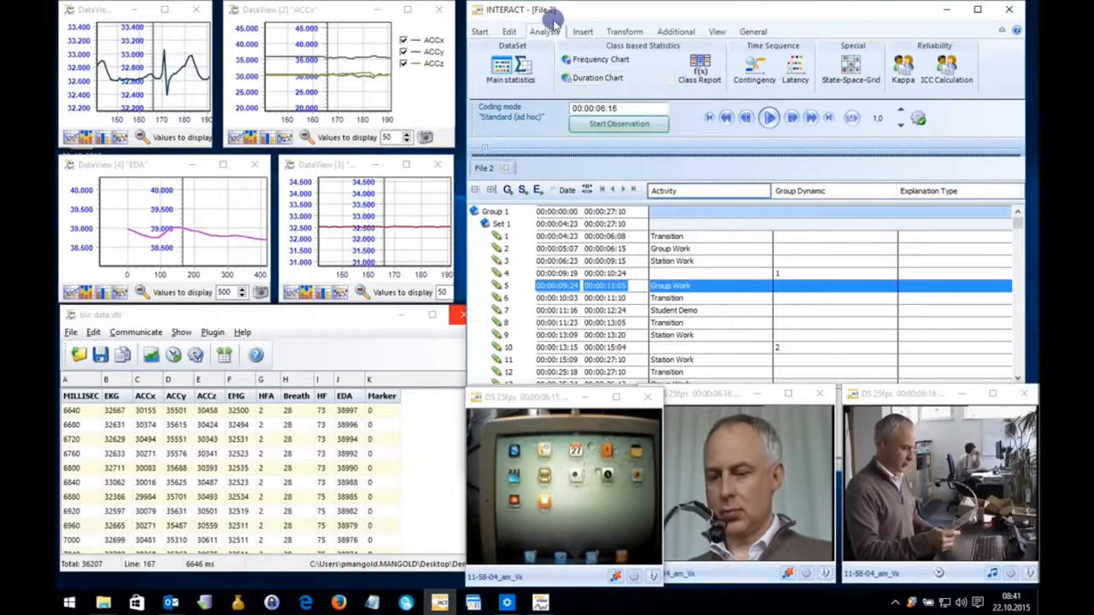
left_click(510, 32)
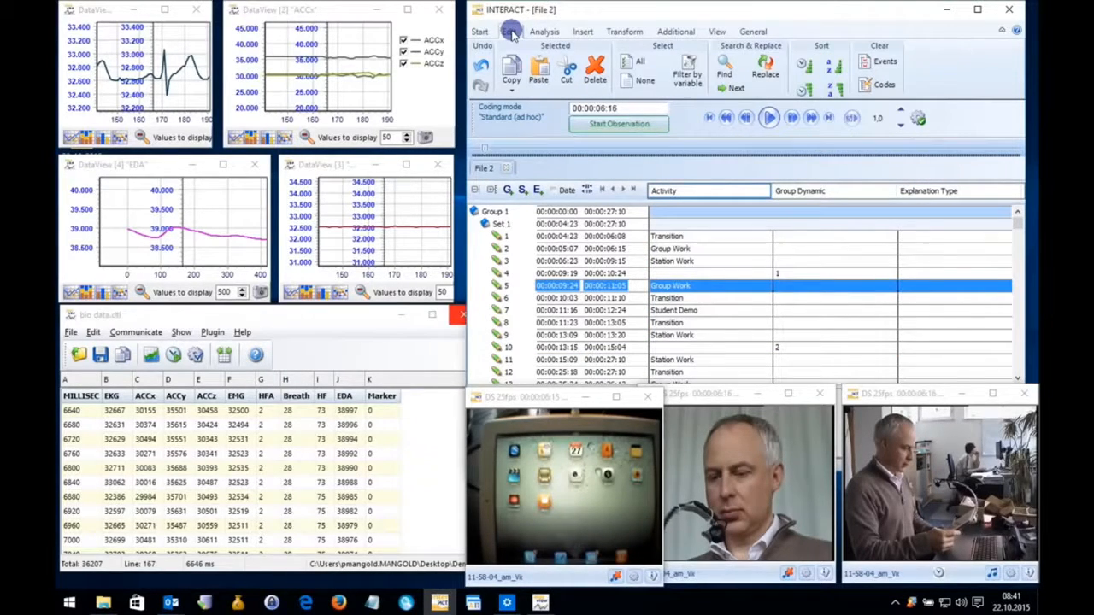
left_click(725, 68)
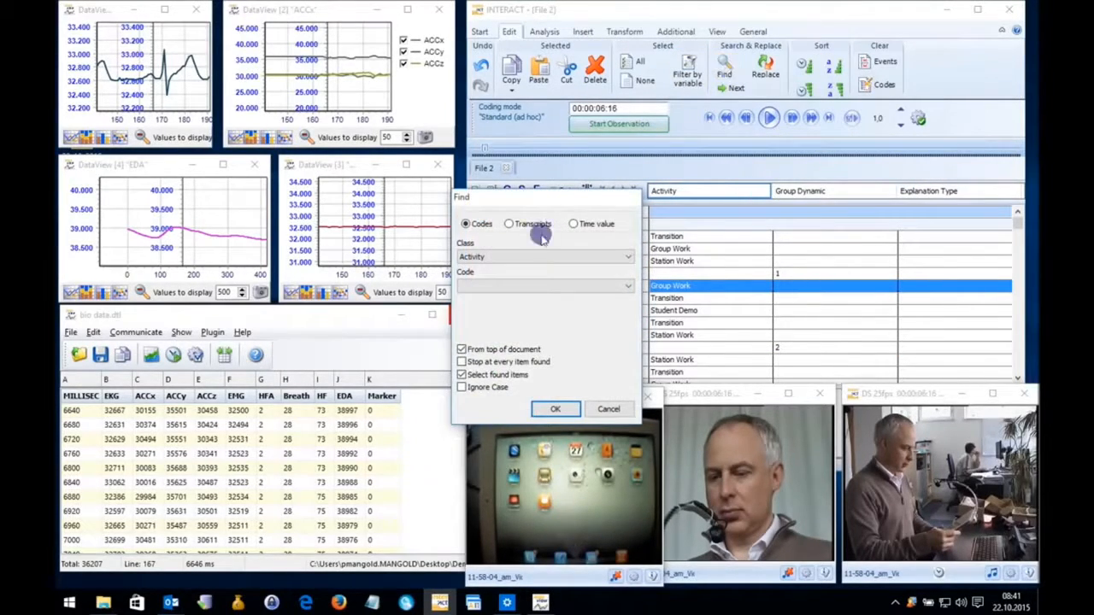
left_click(529, 287)
left_click(518, 316)
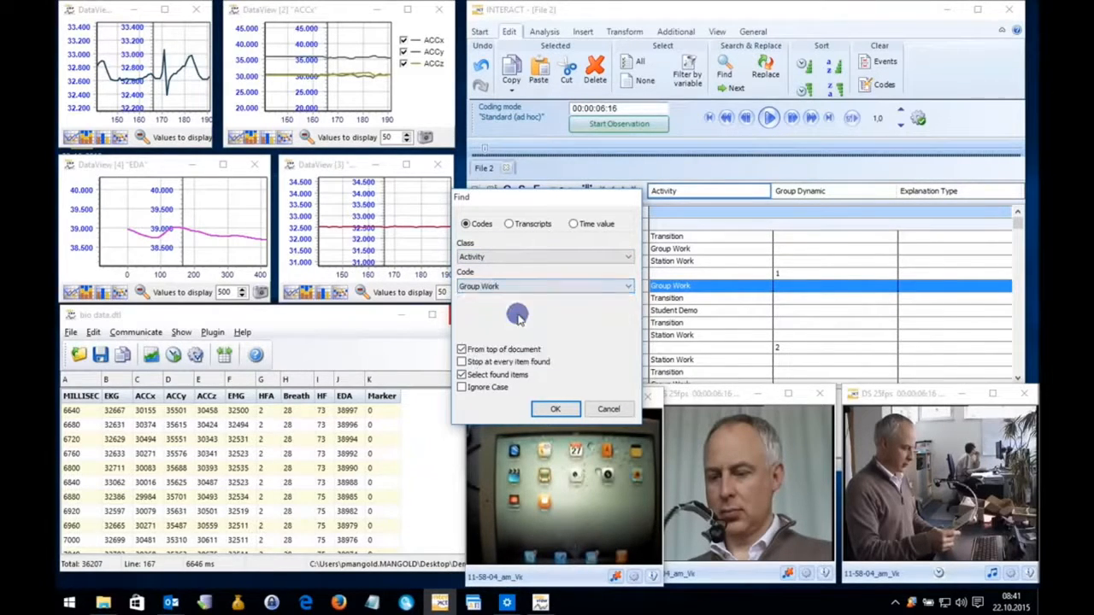
left_click(554, 408)
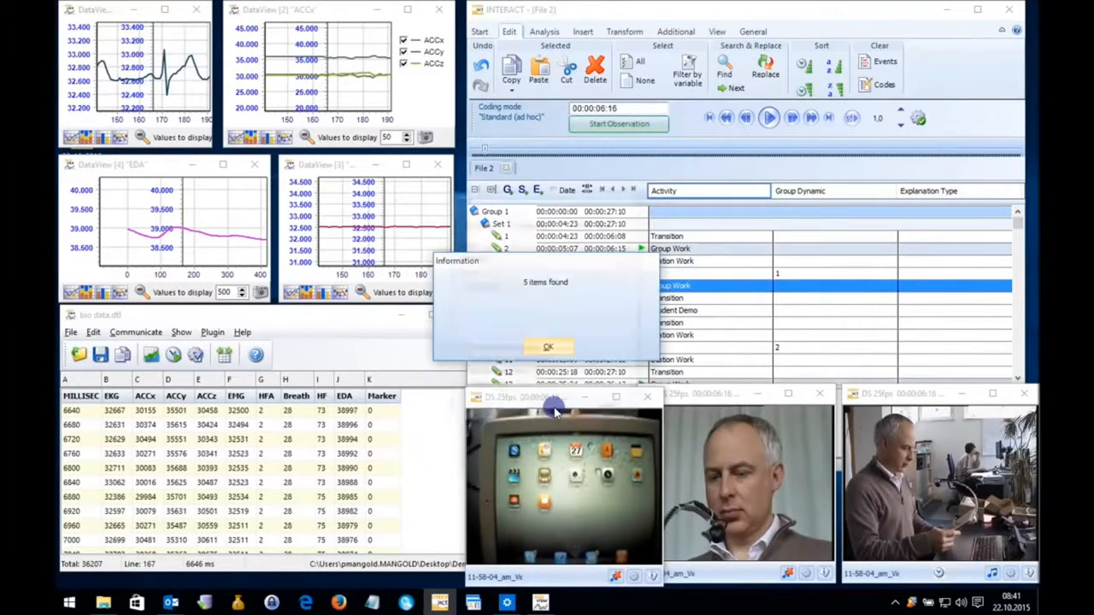
left_click(550, 350)
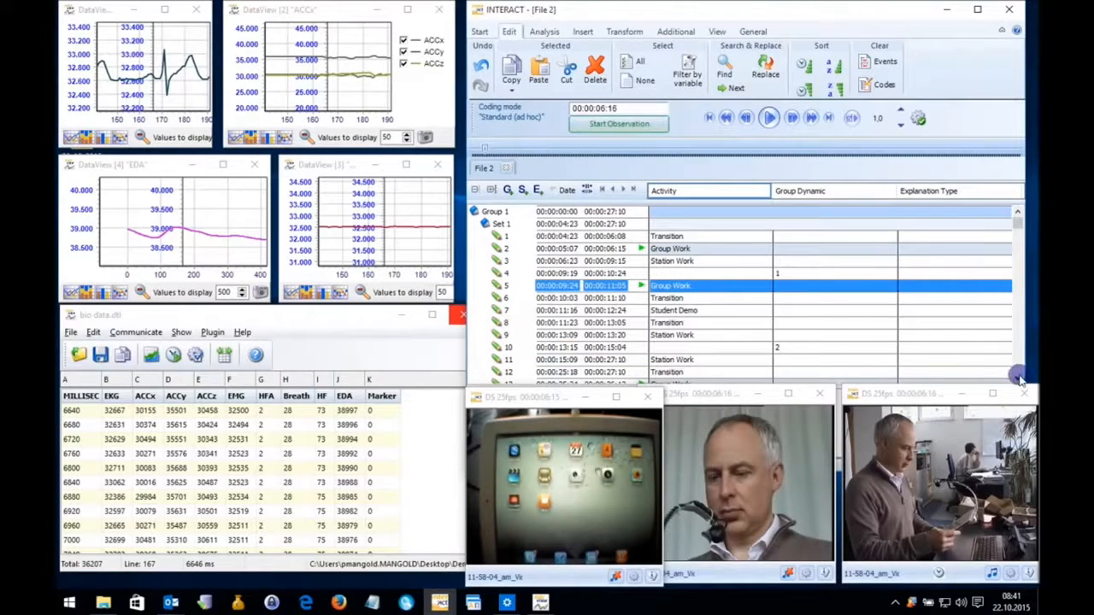
Copy the marked Group Work events to DataView.
left_click(1017, 377)
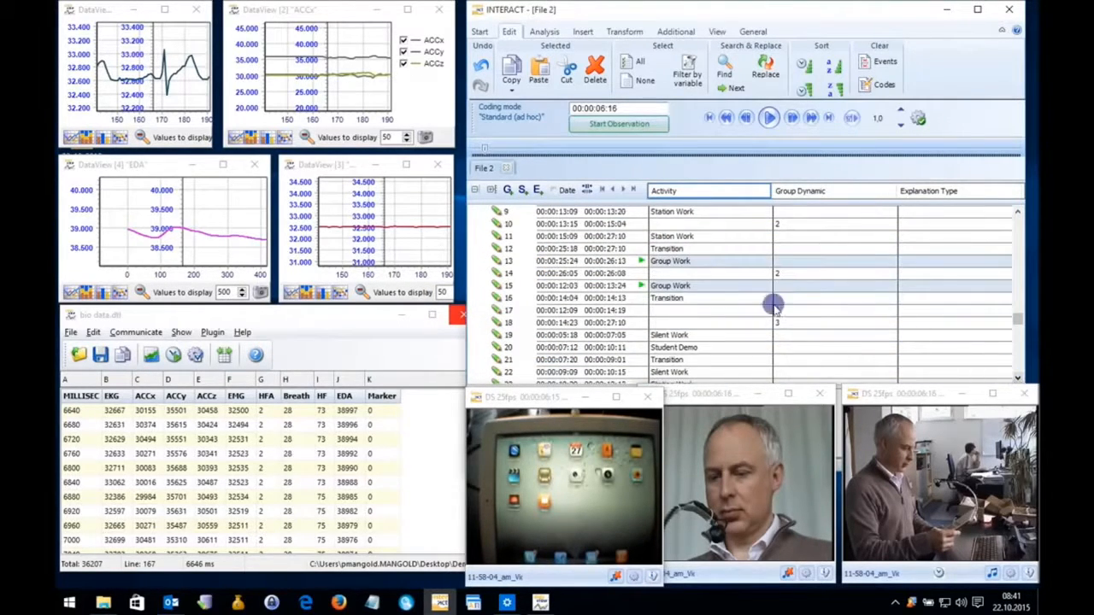
right_click(677, 265)
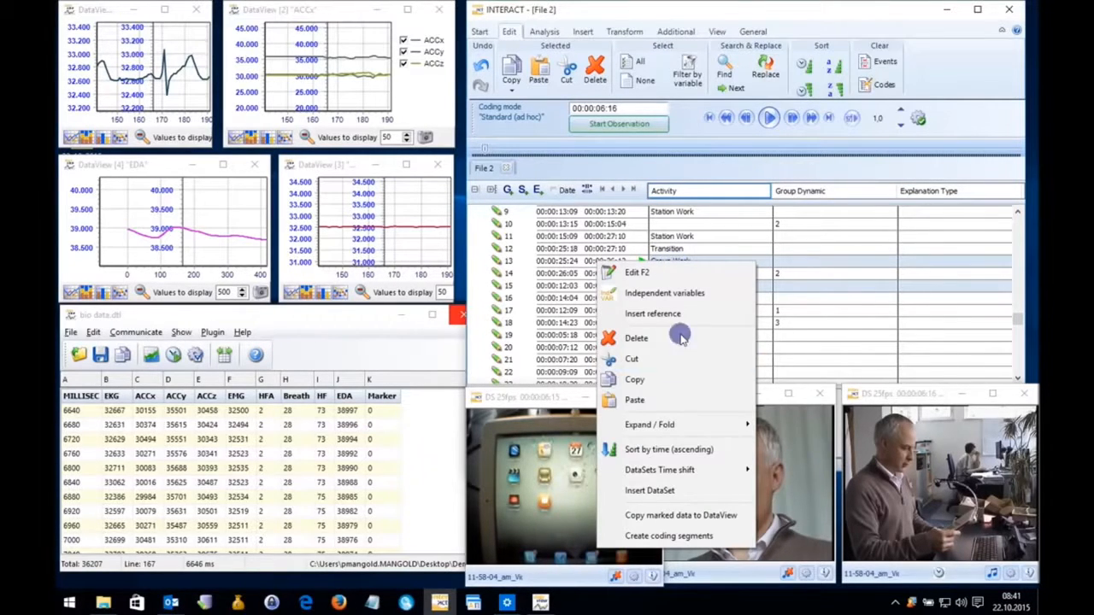
left_click(704, 522)
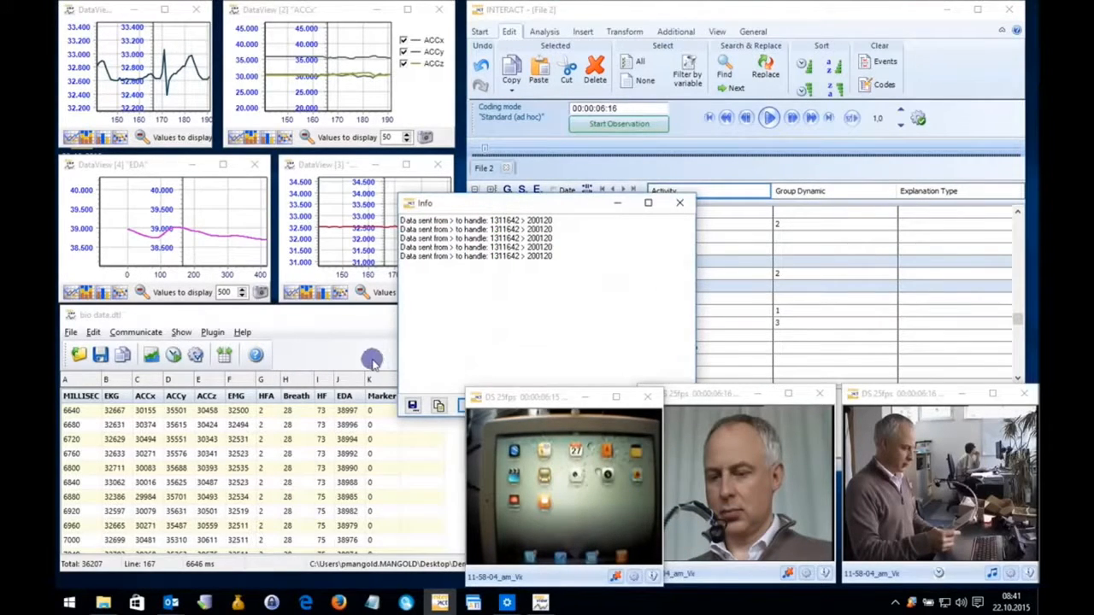
Enlarge the bio data table window in width and height so the column after Marker fits.
left_click(356, 326)
left_click_drag(479, 332, 609, 334)
left_click_drag(487, 308, 512, 40)
Examine the Activity column of the bio data table for the rows that carry the copied Group Work events.
left_click(601, 546)
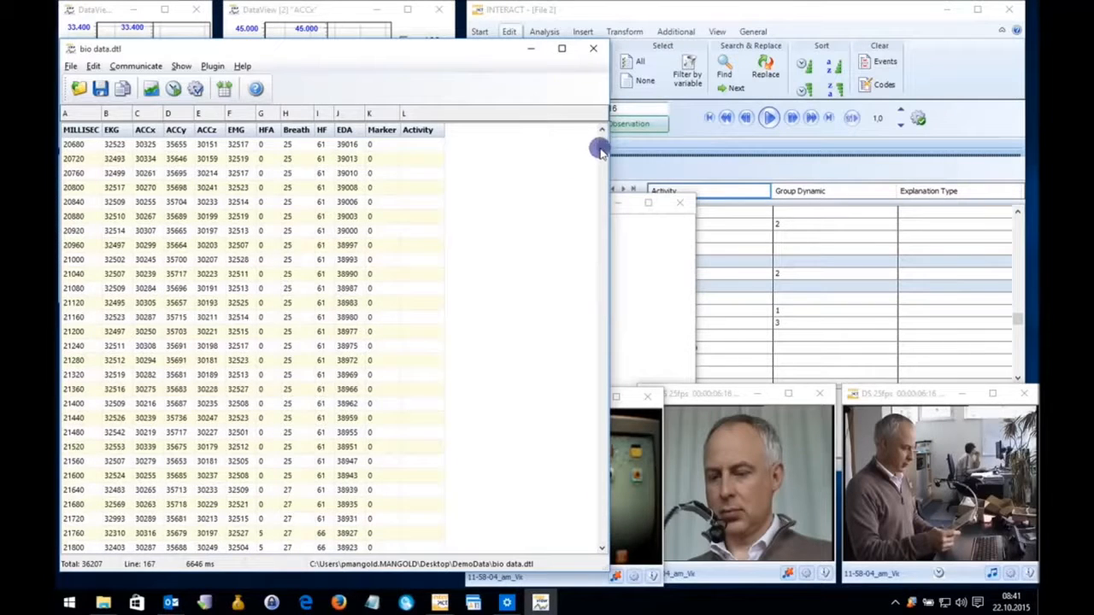
left_click_drag(600, 142, 601, 133)
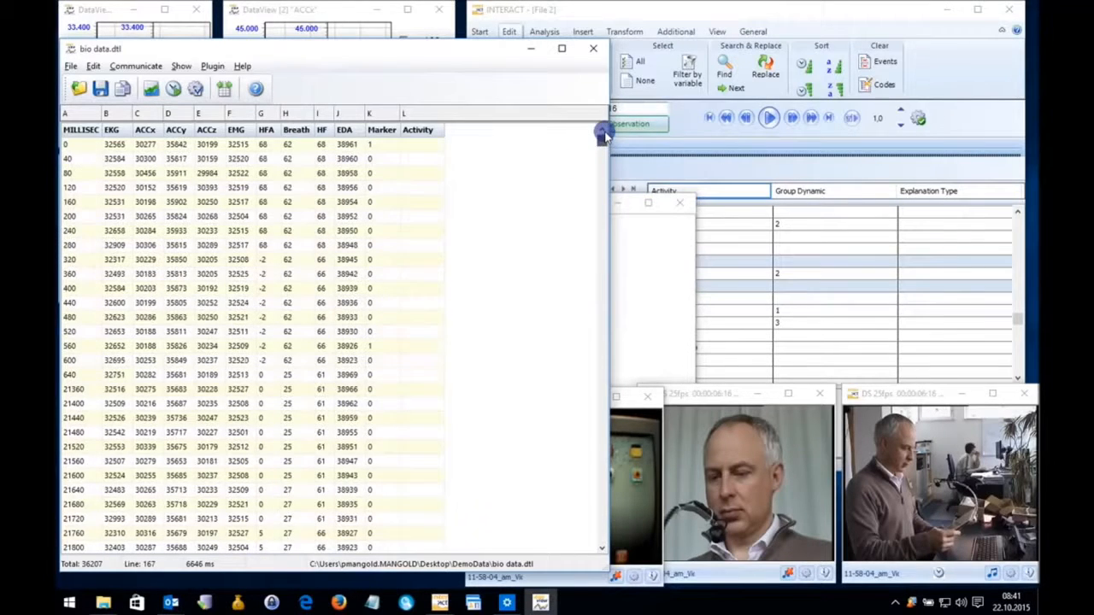
left_click(601, 435)
left_click(601, 435)
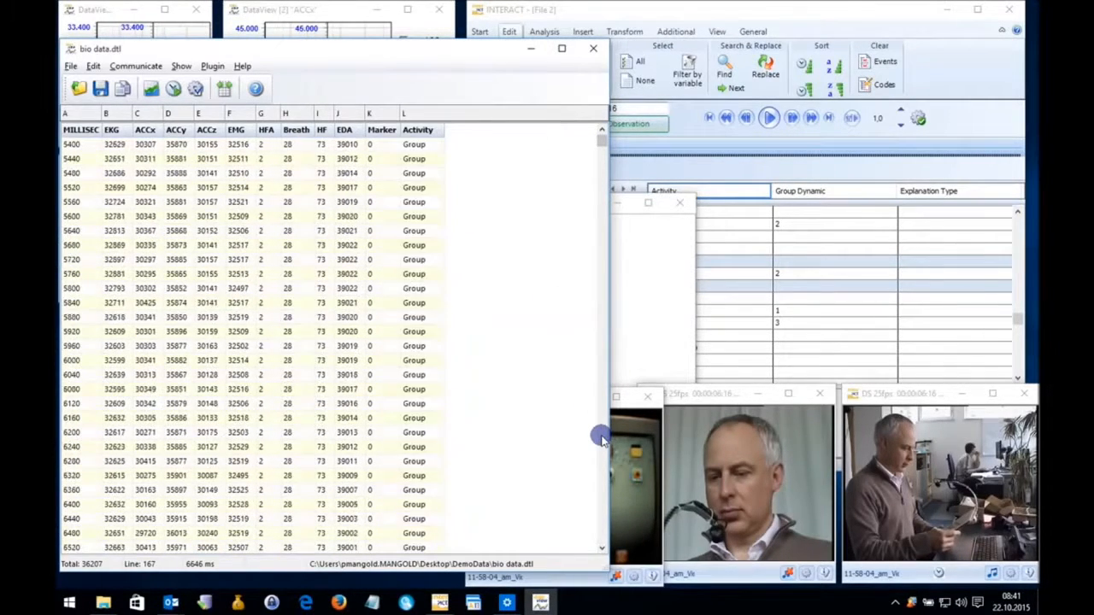
left_click(427, 173)
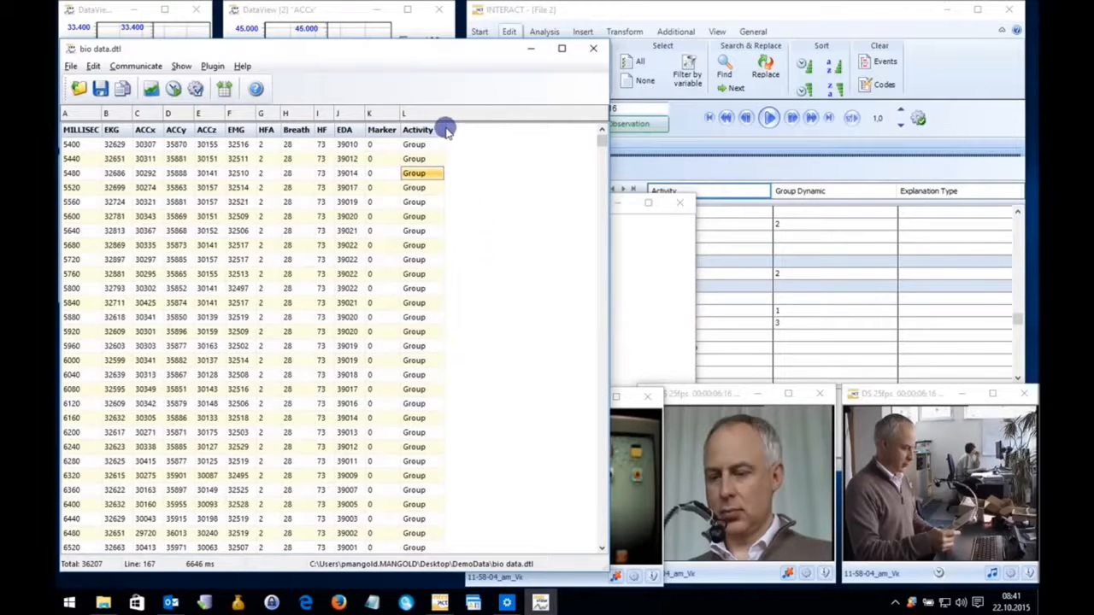
left_click(412, 217)
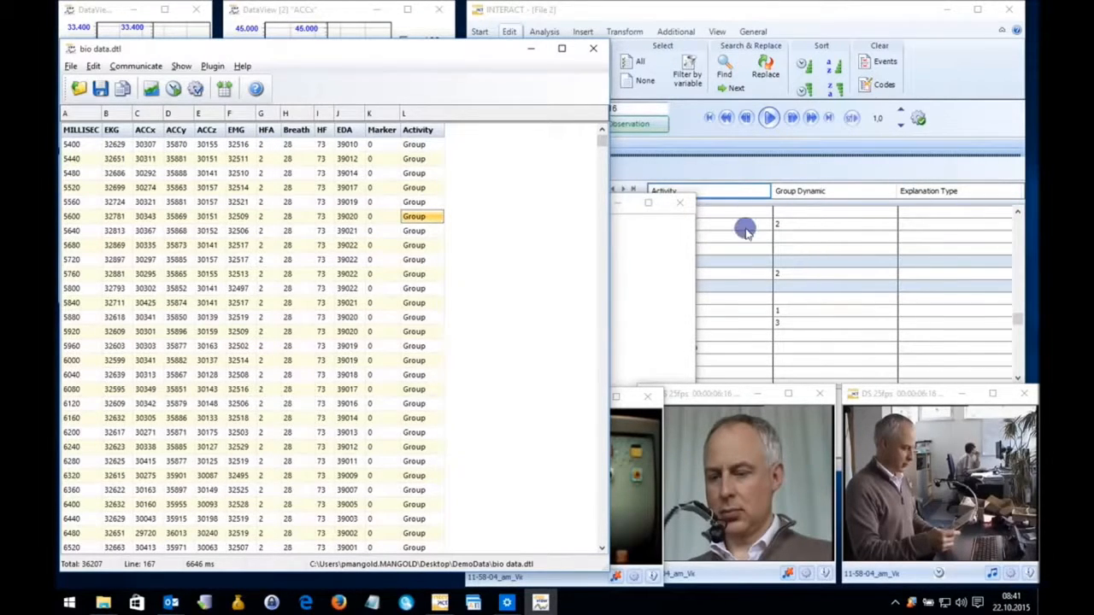
left_click(726, 265)
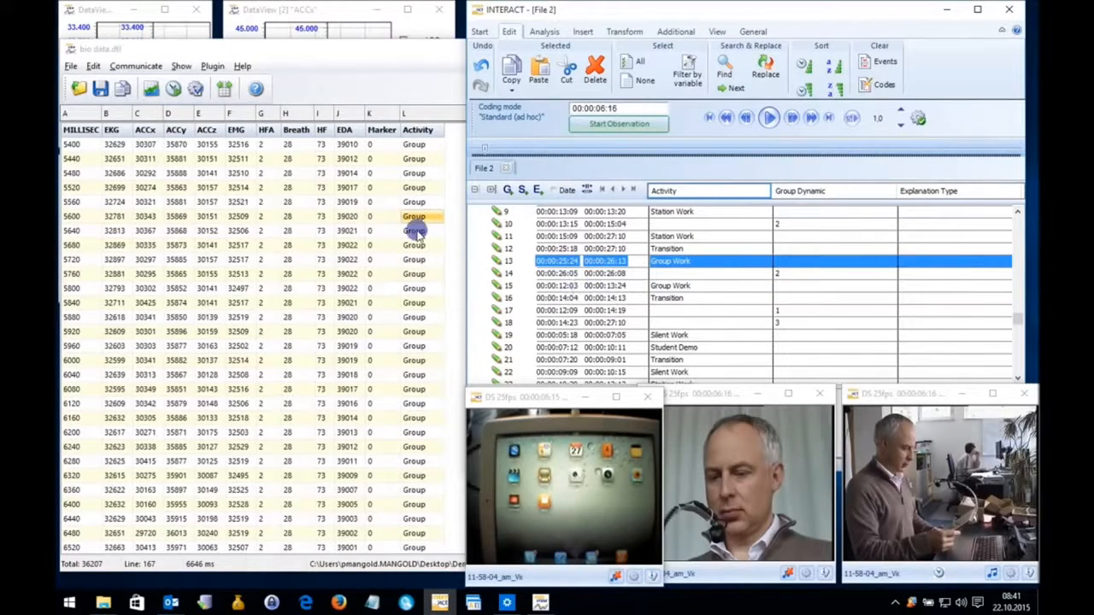
left_click(416, 231)
scroll(423, 315, "down", 20)
scroll(416, 331, "down", 20)
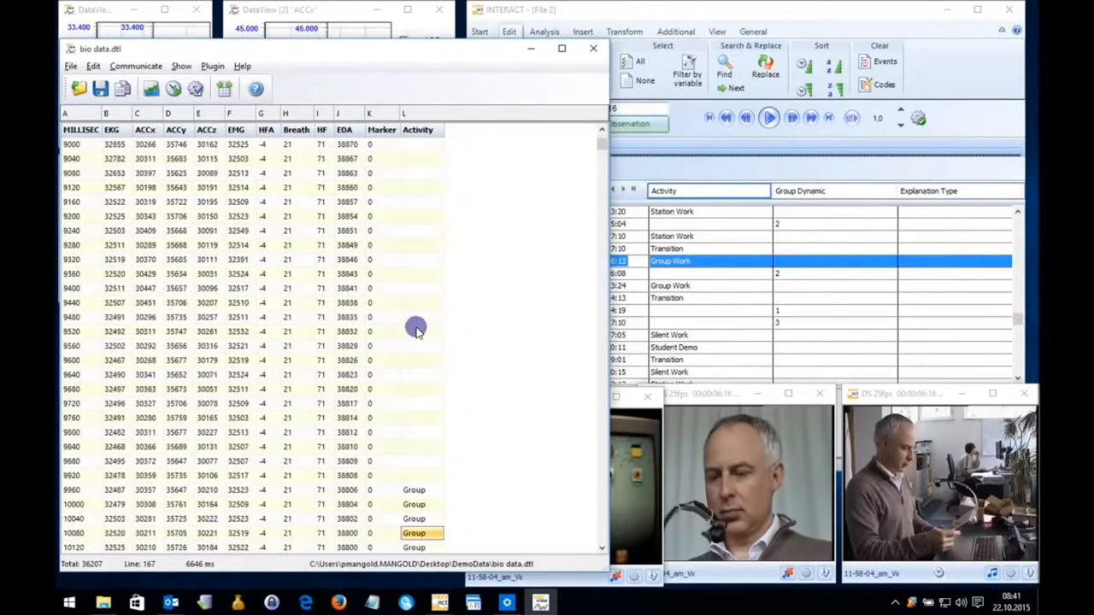
scroll(416, 332, "down", 20)
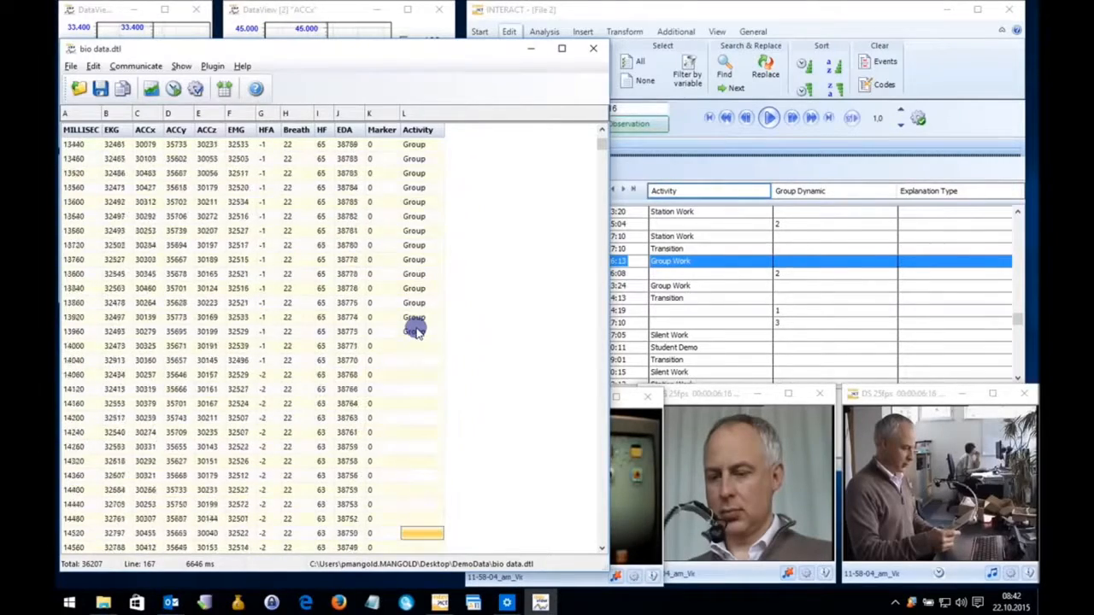
Select all events in the File 2 event list and copy the marked data to DataView.
left_click(723, 215)
key("super")
left_click(718, 261)
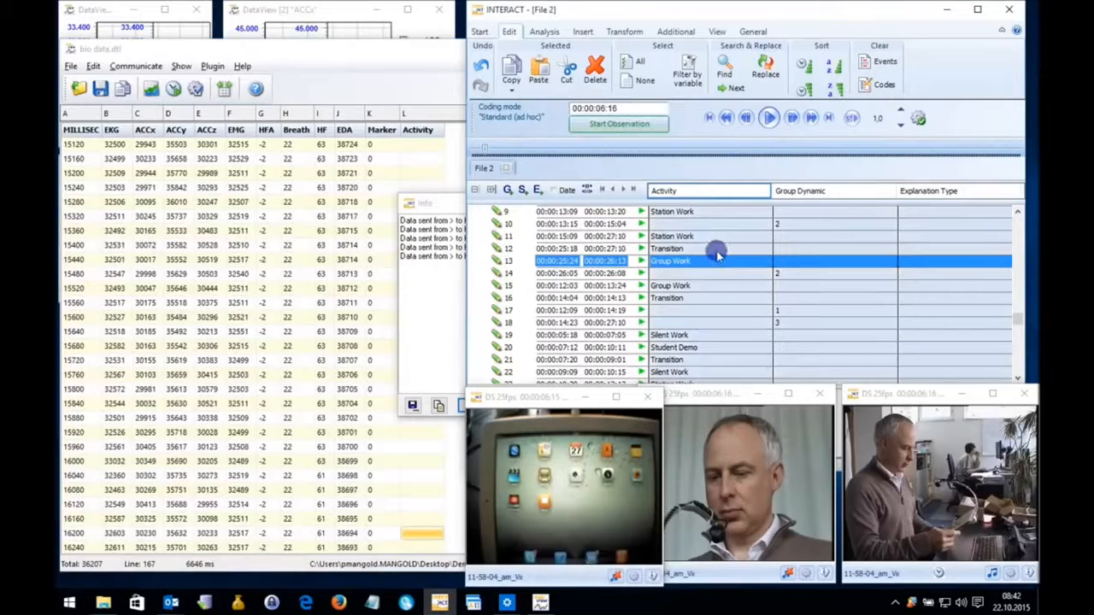
right_click(717, 255)
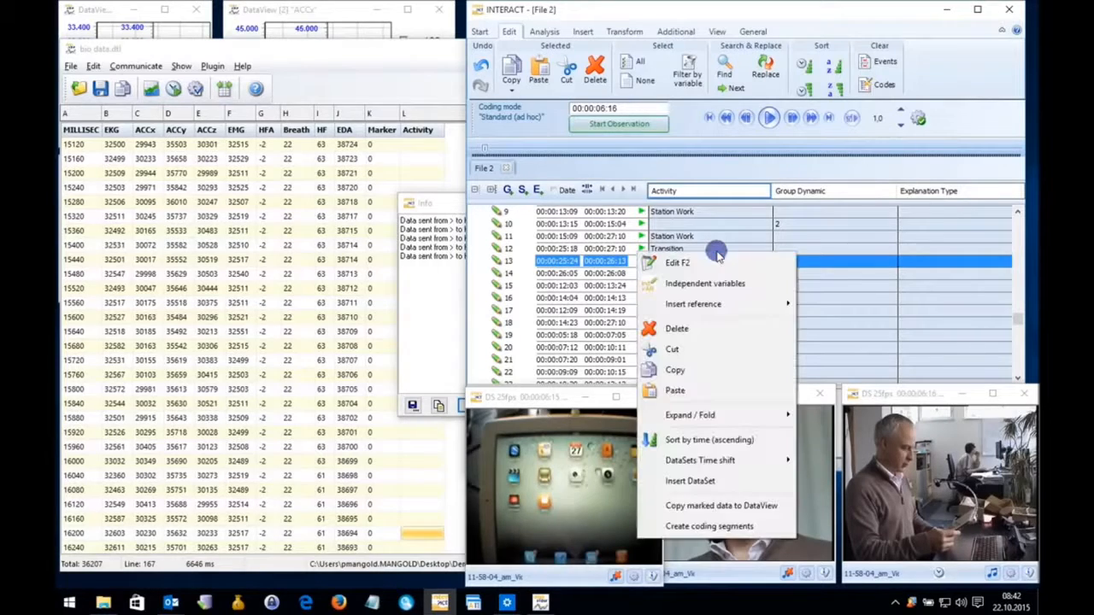
left_click(731, 506)
Examine the Activity and Group columns of the bio data table from the first row downwards.
left_click(417, 77)
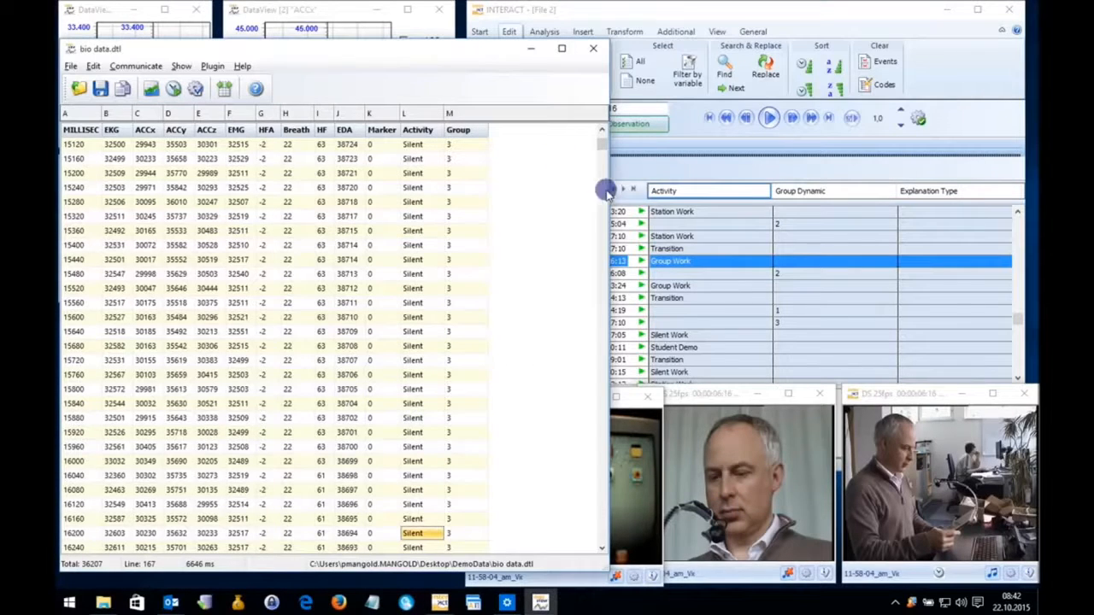
left_click(602, 136)
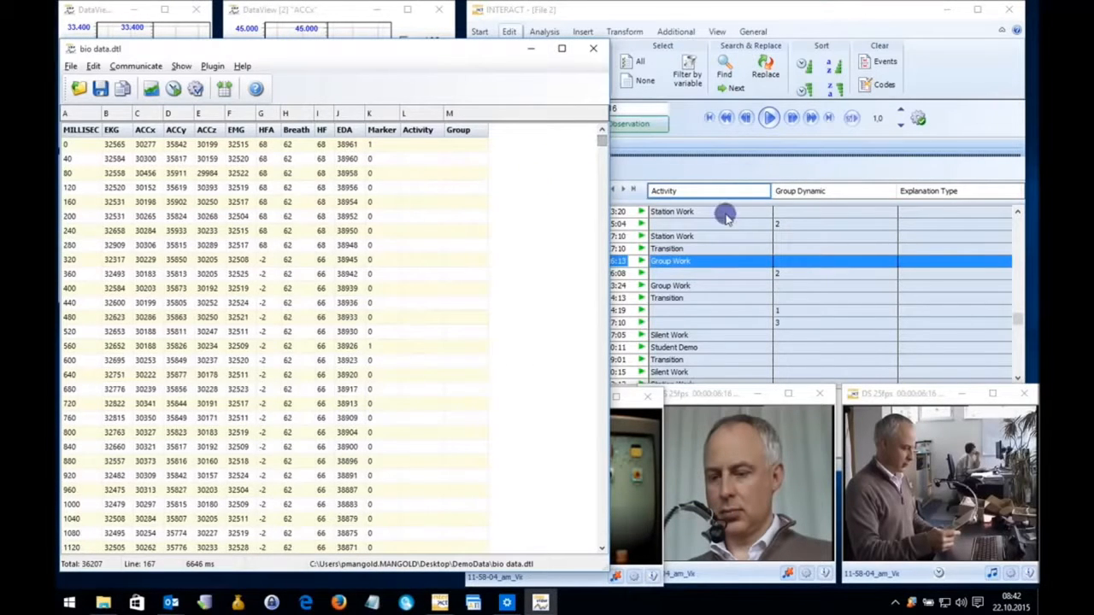
left_click(414, 185)
scroll(412, 233, "down", 20)
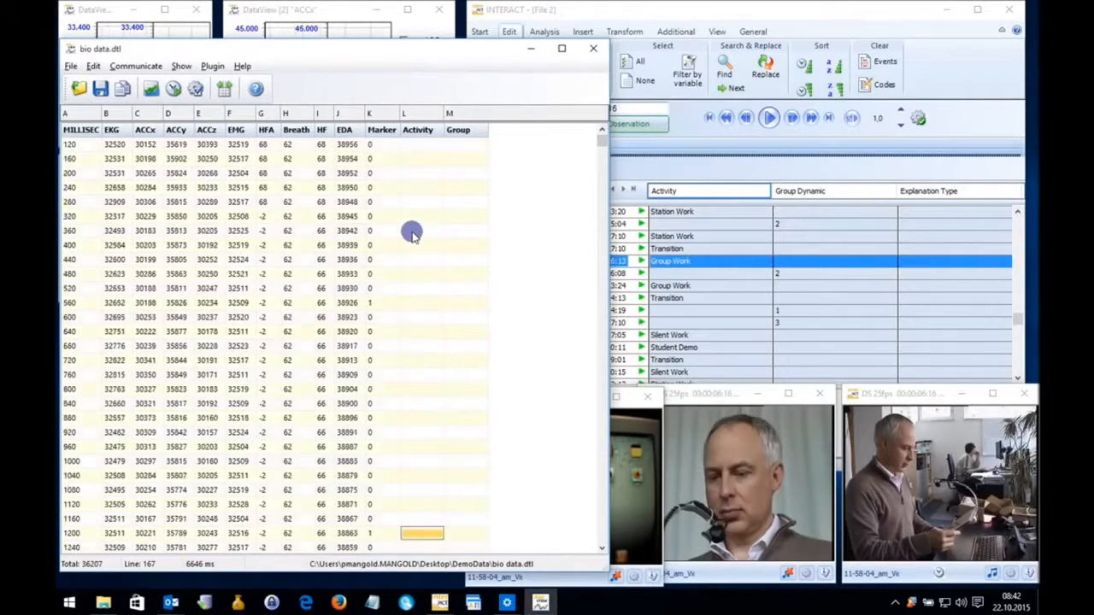
scroll(606, 341, "down", 20)
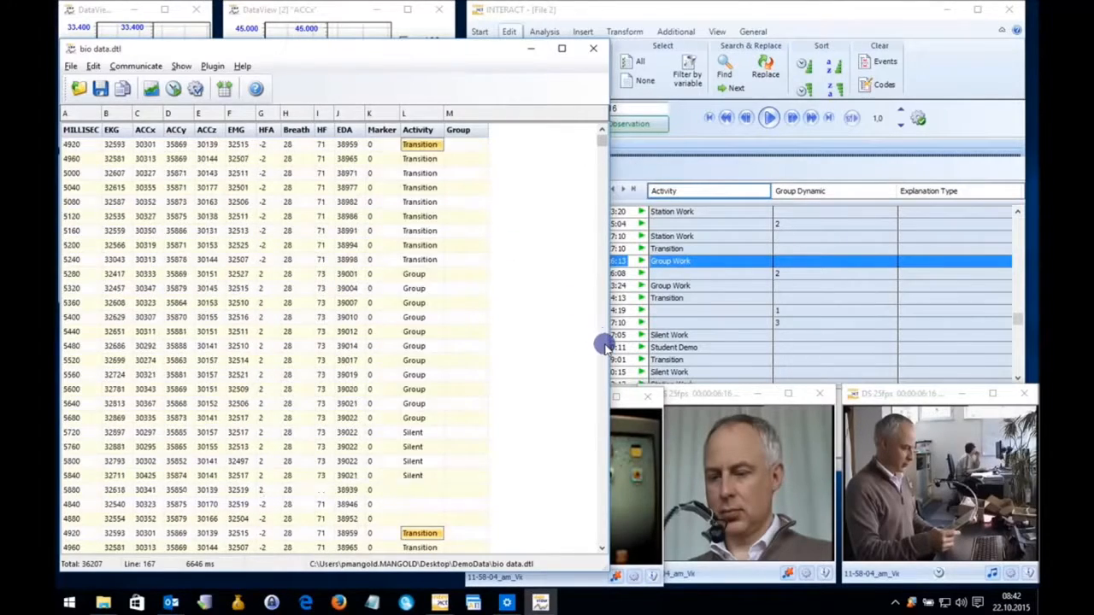
scroll(606, 345, "down", 20)
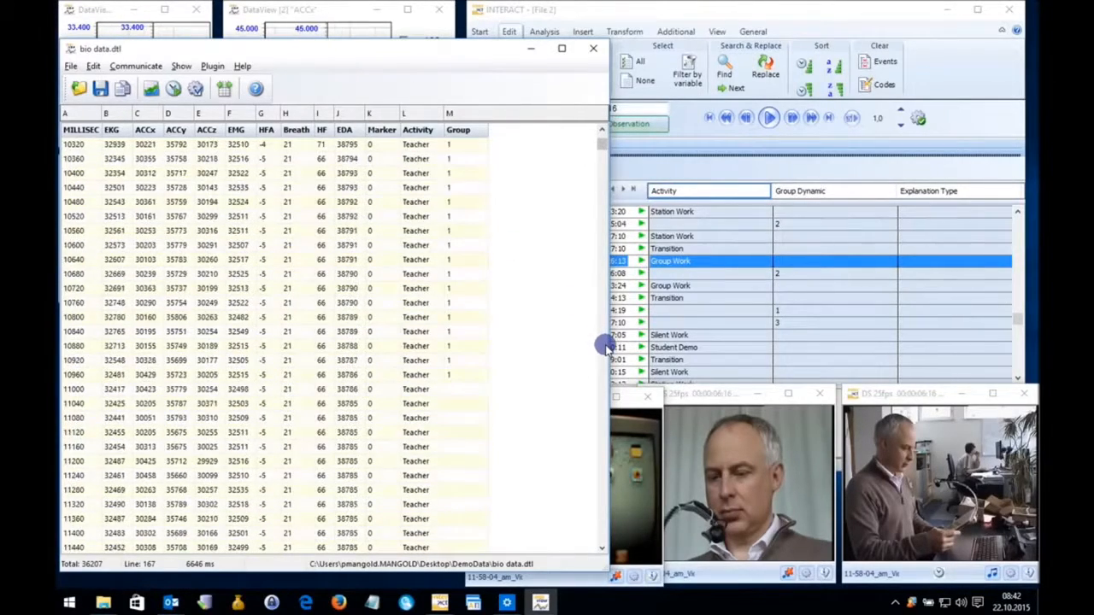
scroll(605, 345, "down", 20)
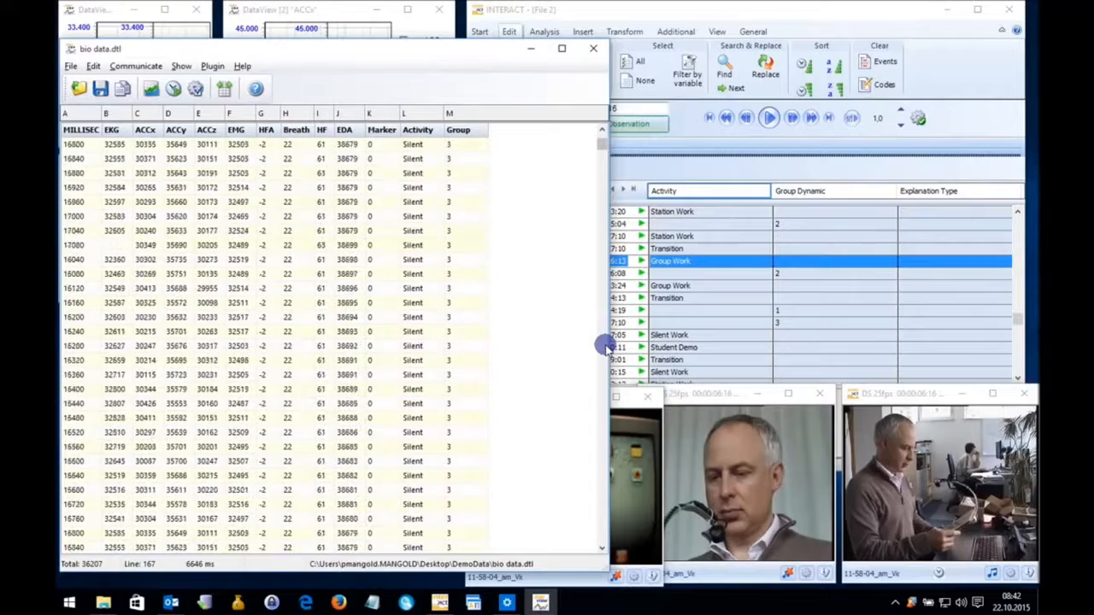
scroll(605, 345, "down", 20)
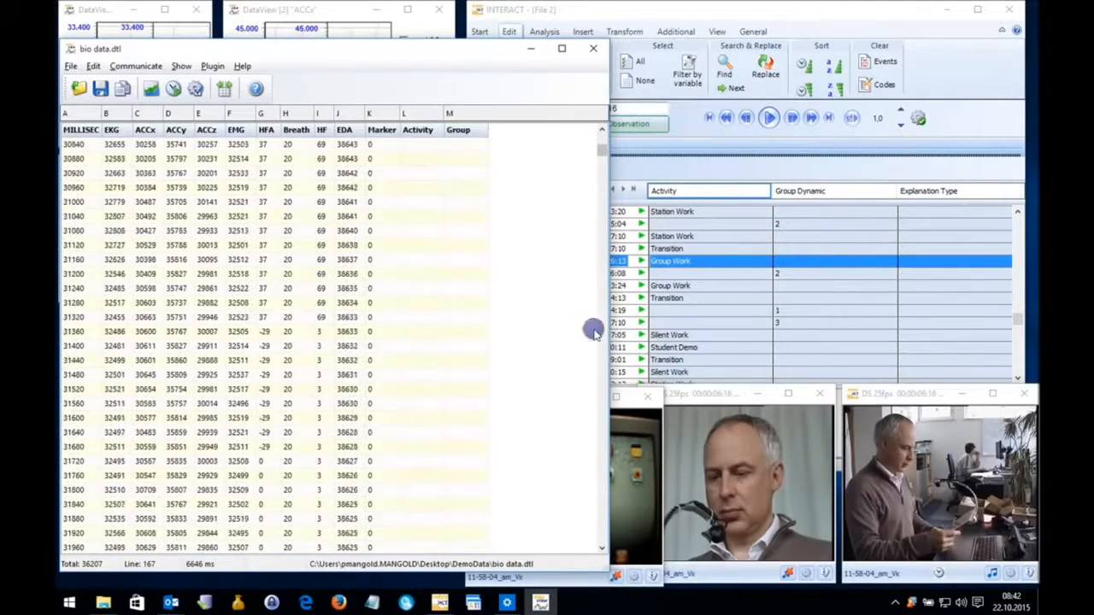
Move the bio data window slightly off the charts and save the bio data file.
left_click_drag(390, 50, 464, 48)
left_click(145, 64)
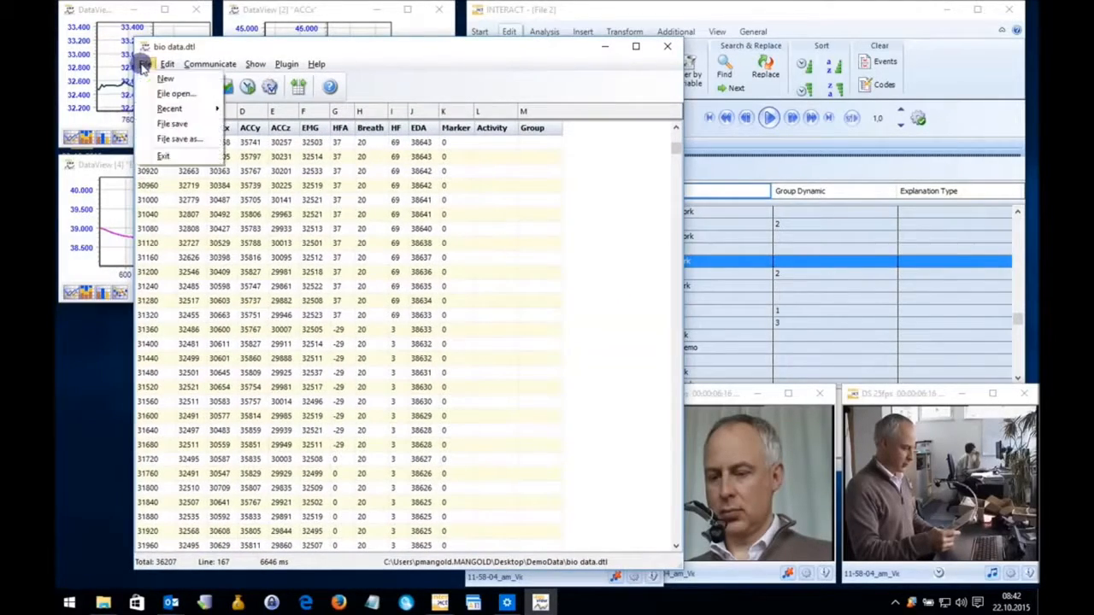
left_click(176, 124)
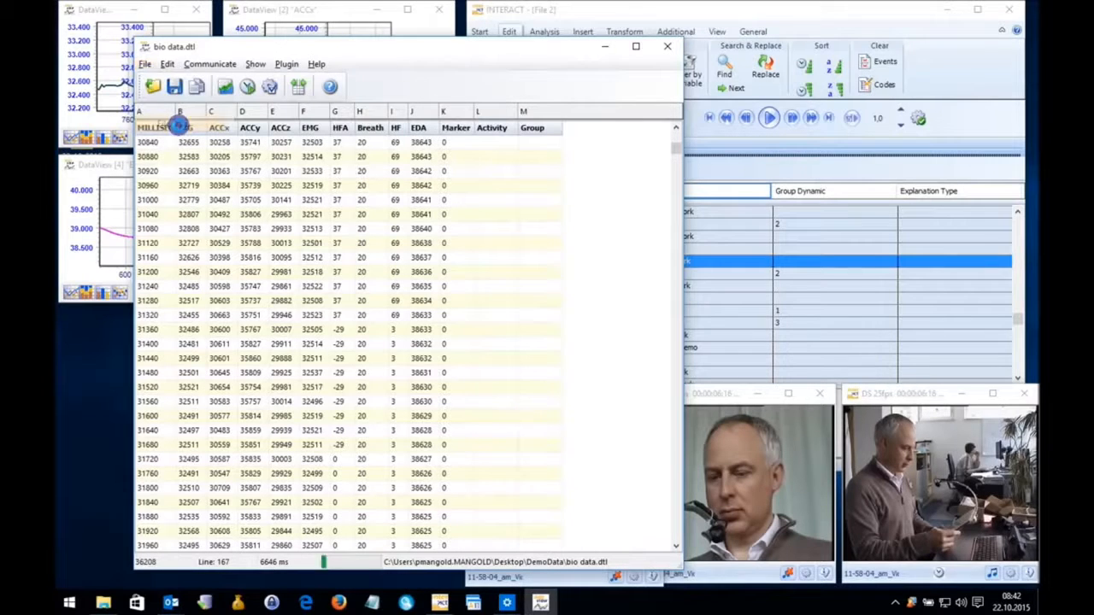
Save a copy of the bio data as a CSV text file named "physio and observation" on the Desktop.
left_click(147, 64)
left_click(176, 135)
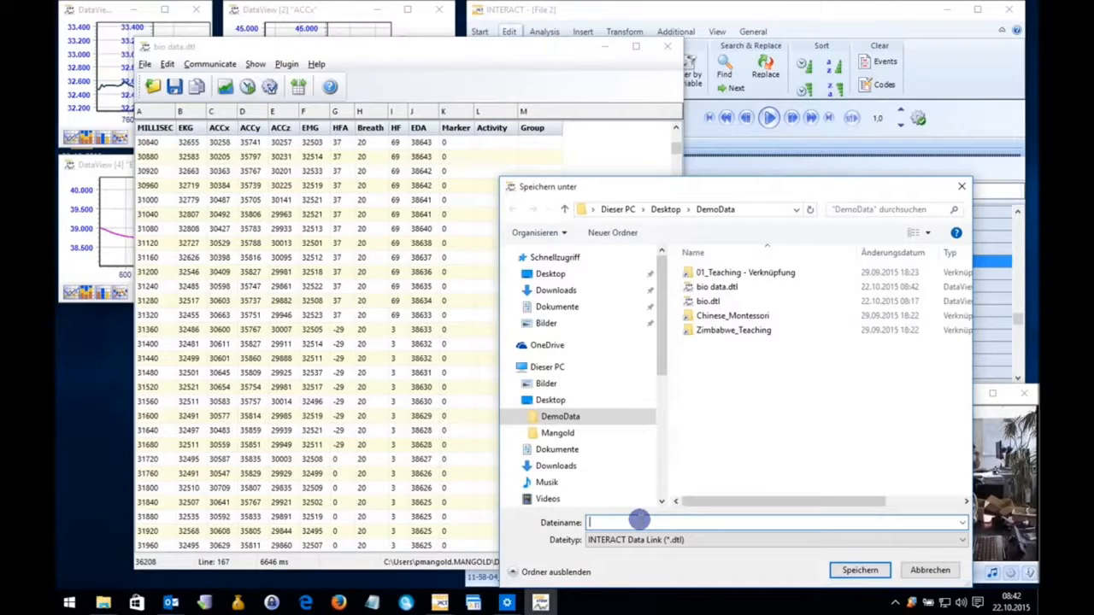
left_click(690, 539)
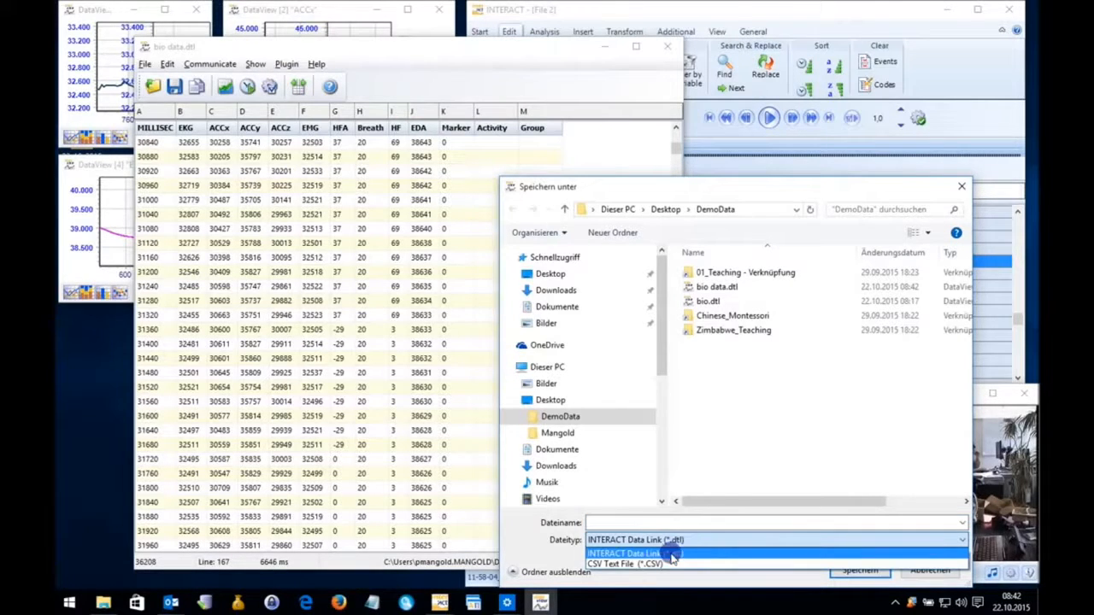
left_click(667, 565)
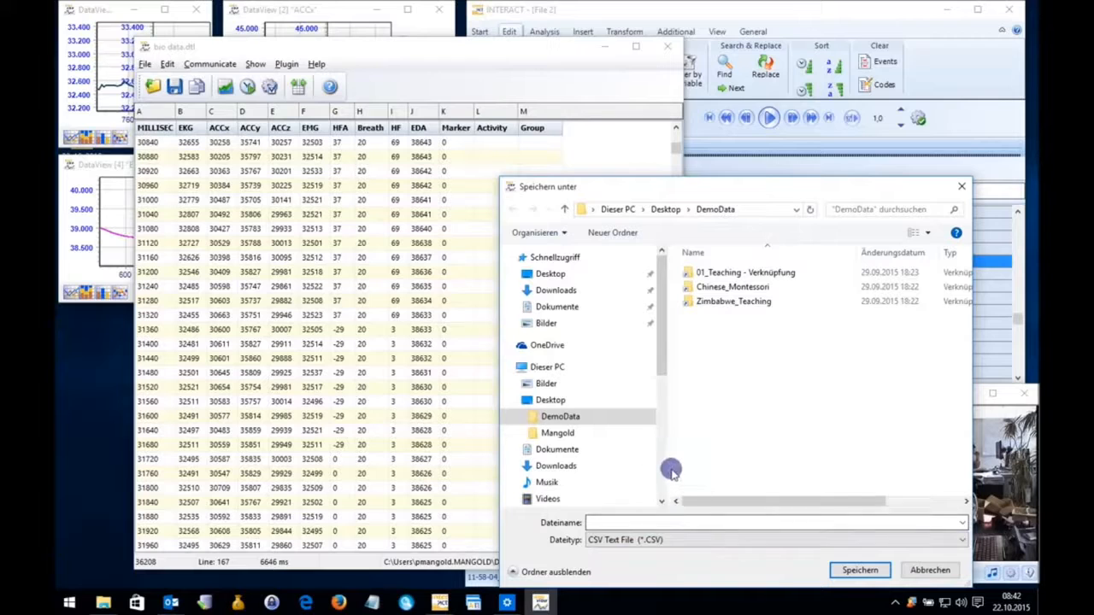
left_click(547, 273)
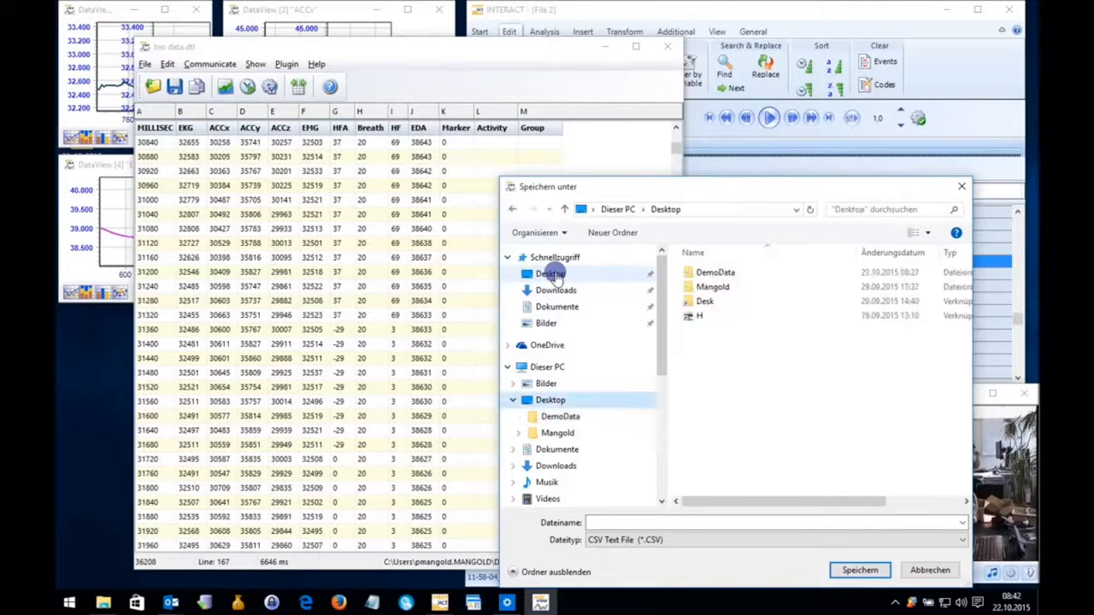
left_click(641, 523)
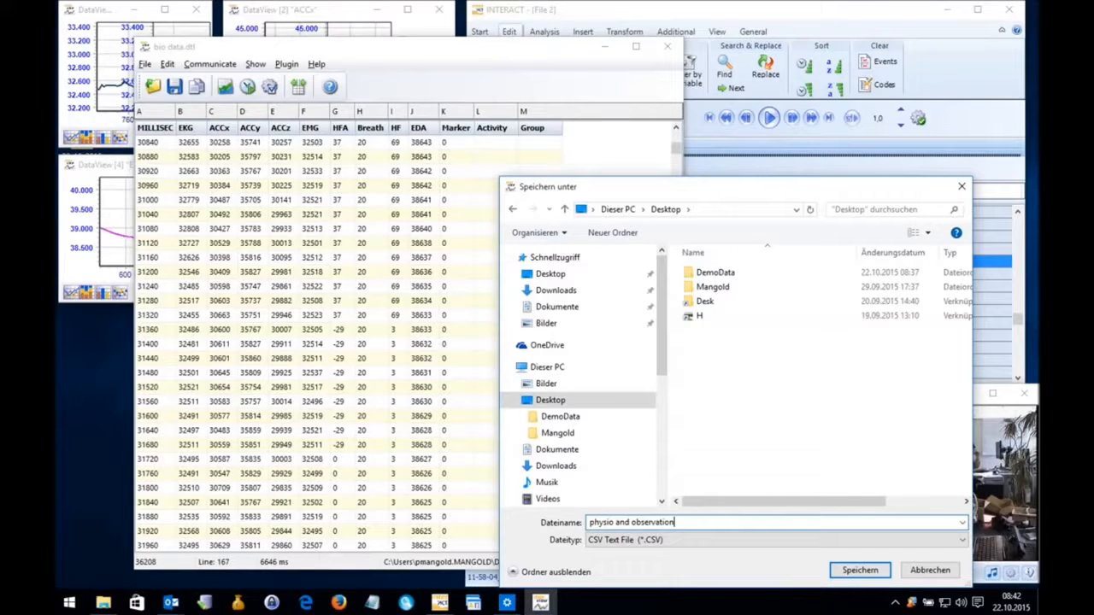
left_click(857, 570)
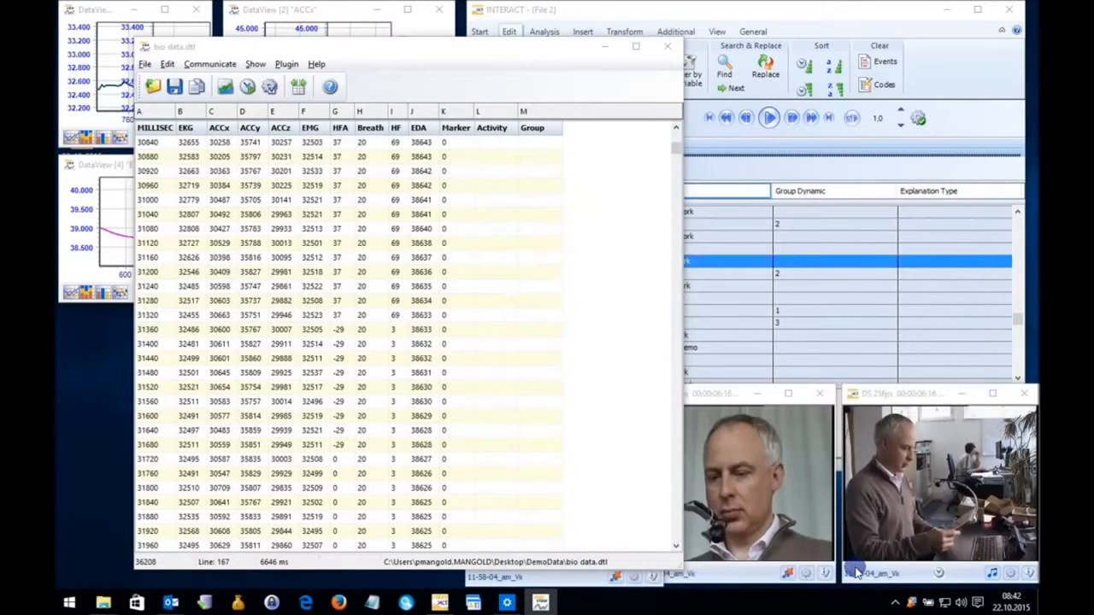
Uncover the desktop, open the physio and observation CSV in Excel and highlight its data across columns A to M.
left_click_drag(381, 50, 632, 46)
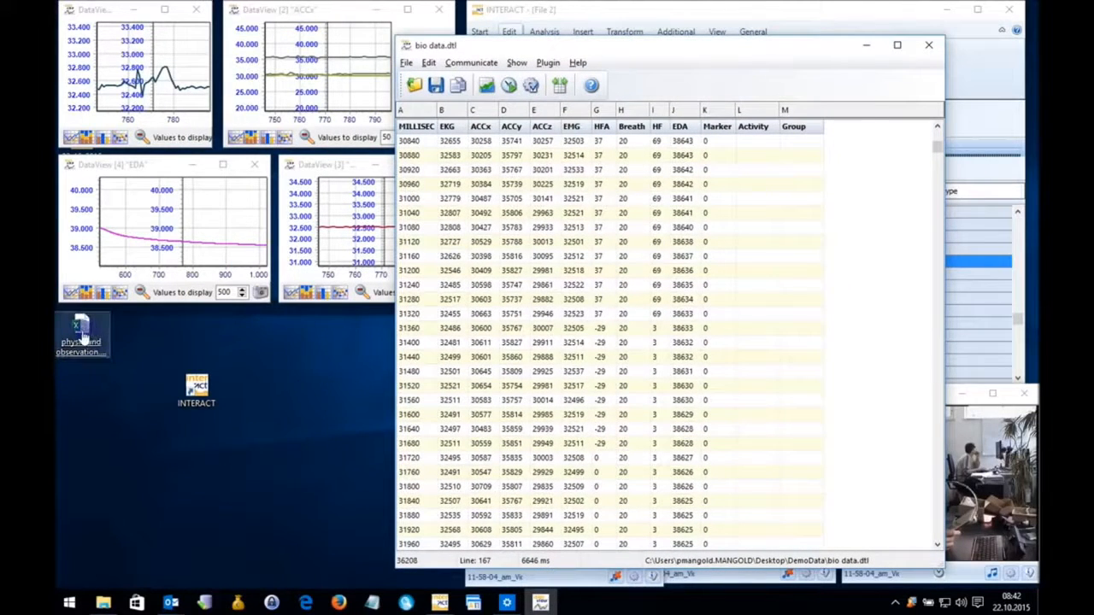
left_click(79, 331)
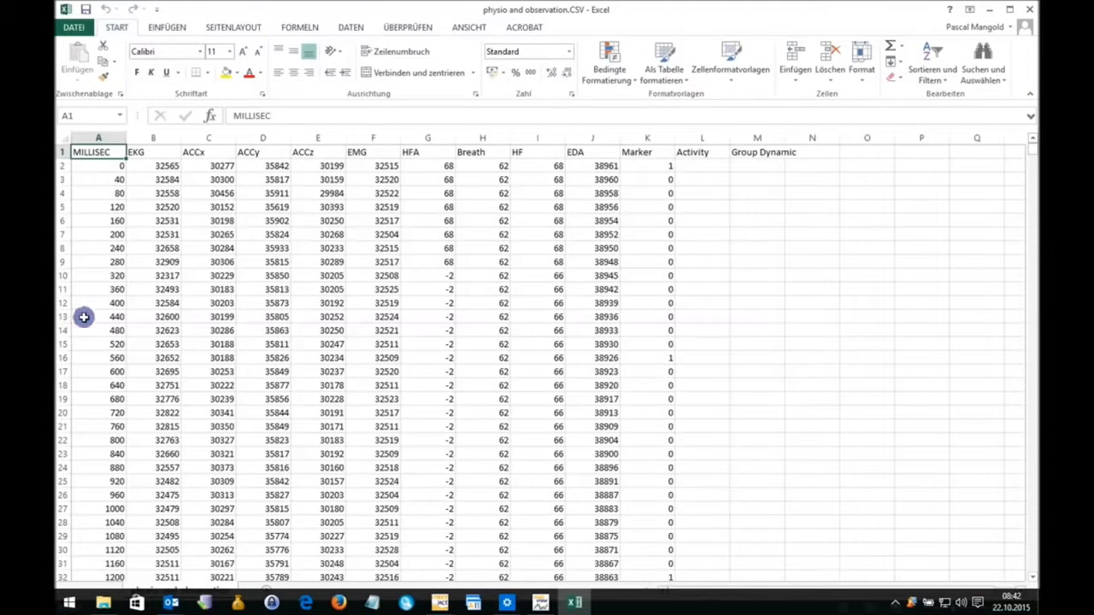
left_click_drag(102, 154, 742, 528)
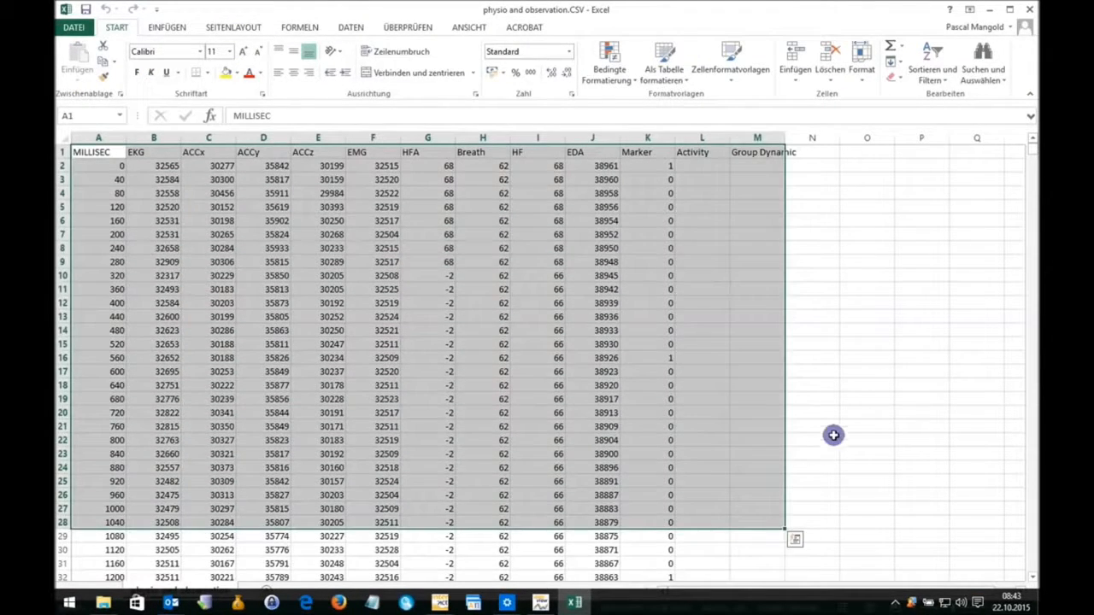
left_click(838, 425)
Widen column L to fit the full Activity codes and inspect the Teacher Instruction rows beside their bio data.
scroll(850, 320, "down", 20)
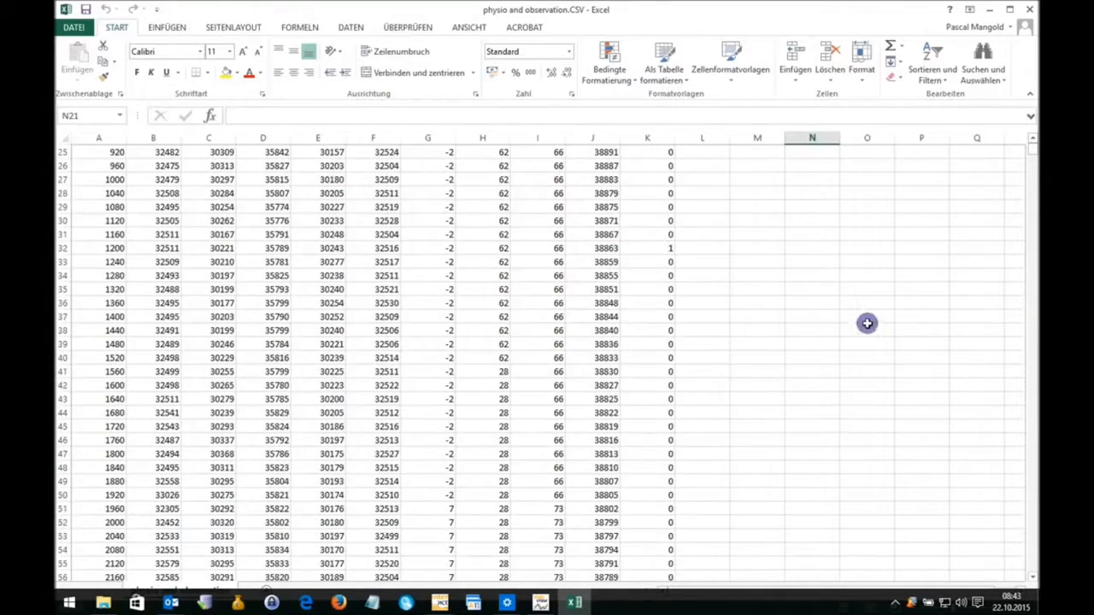
left_click(740, 377)
scroll(735, 377, "up", 5)
scroll(732, 376, "down", 3)
left_click_drag(729, 137, 798, 138)
left_click_drag(121, 326, 410, 332)
left_click(716, 330)
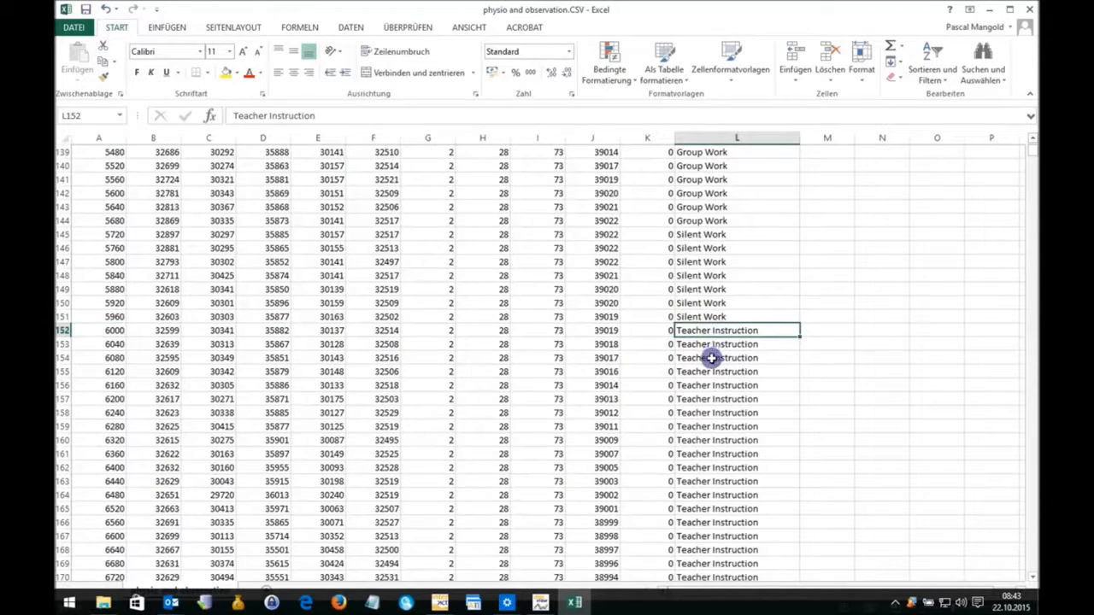
left_click(710, 358)
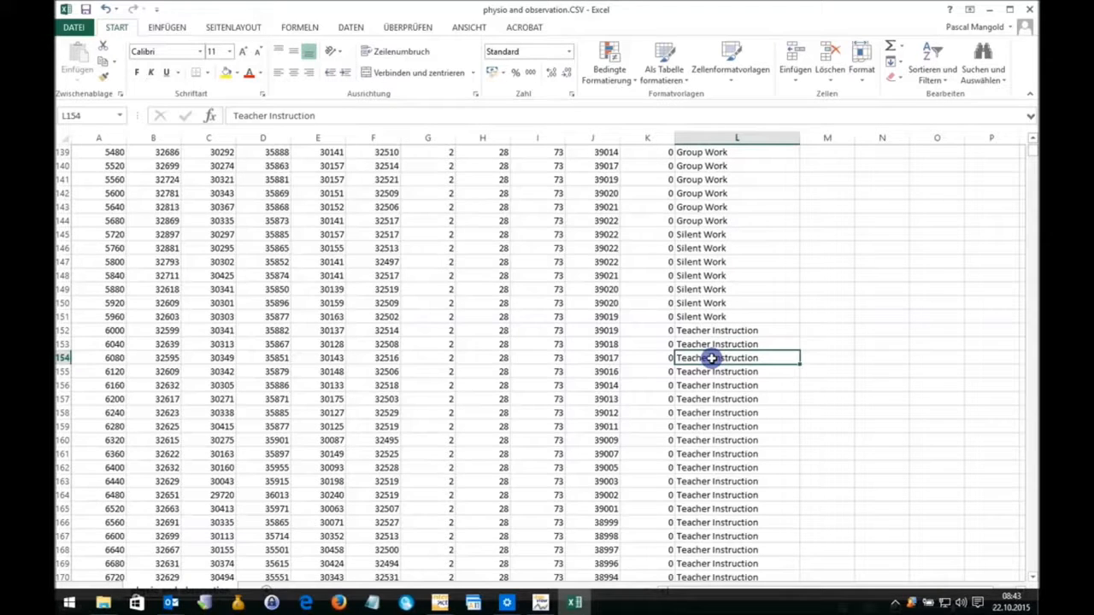